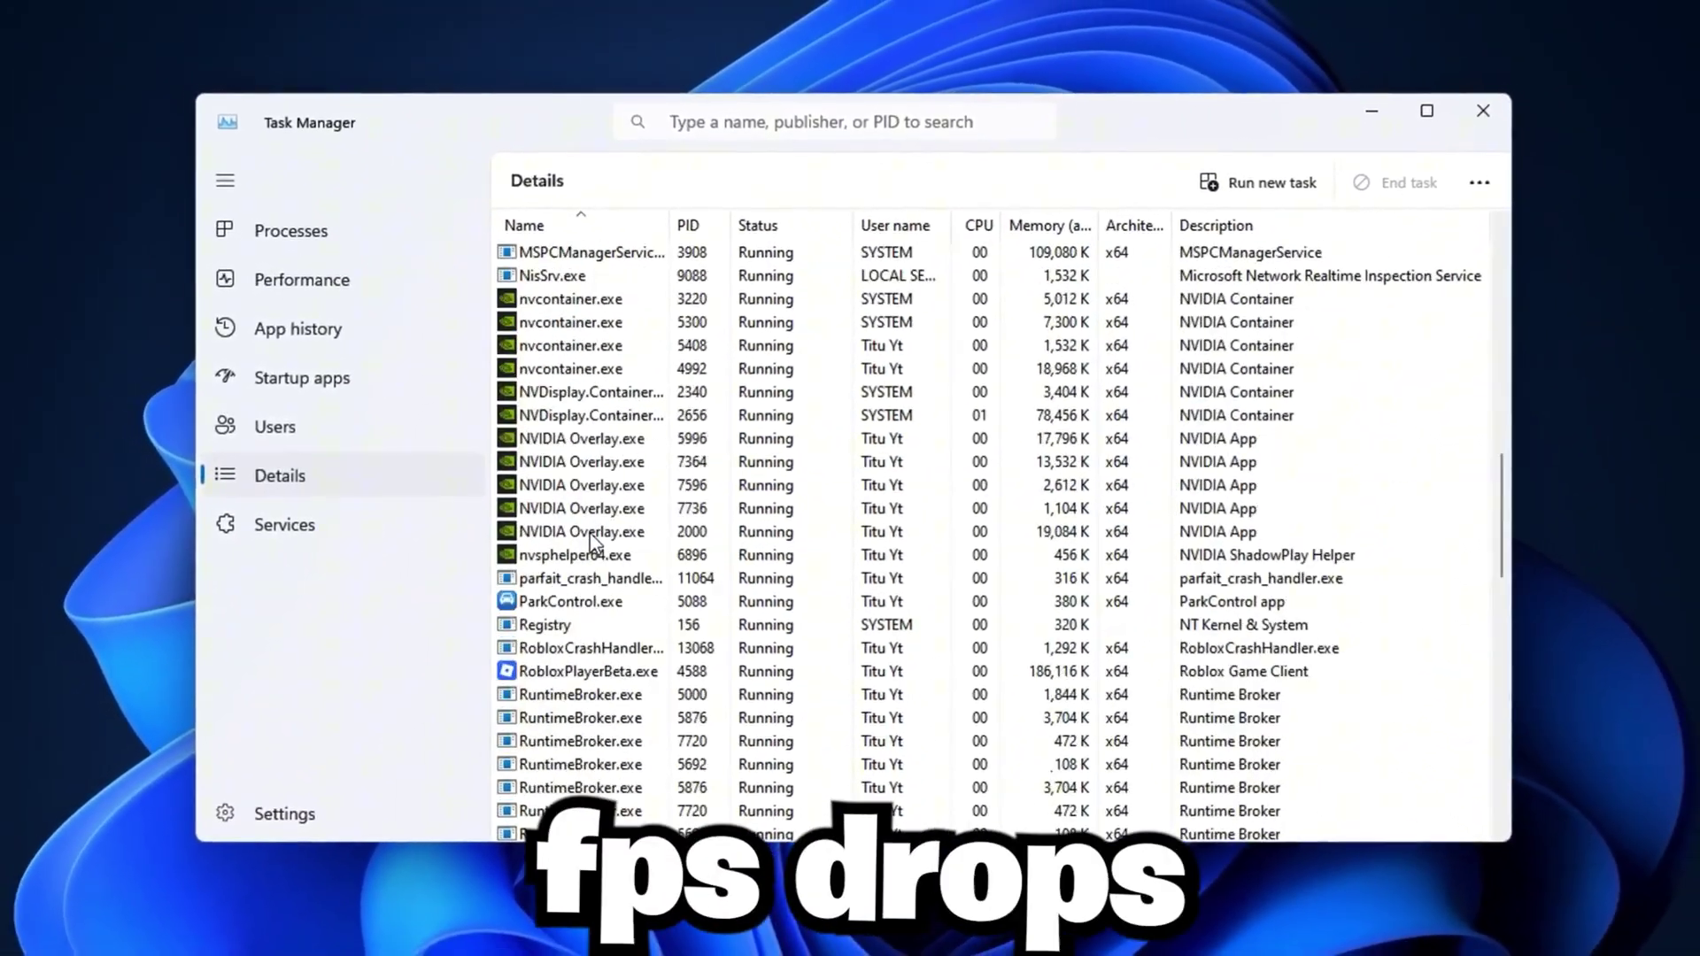
scroll(591, 540, up, 3)
scroll(600, 529, down, 15)
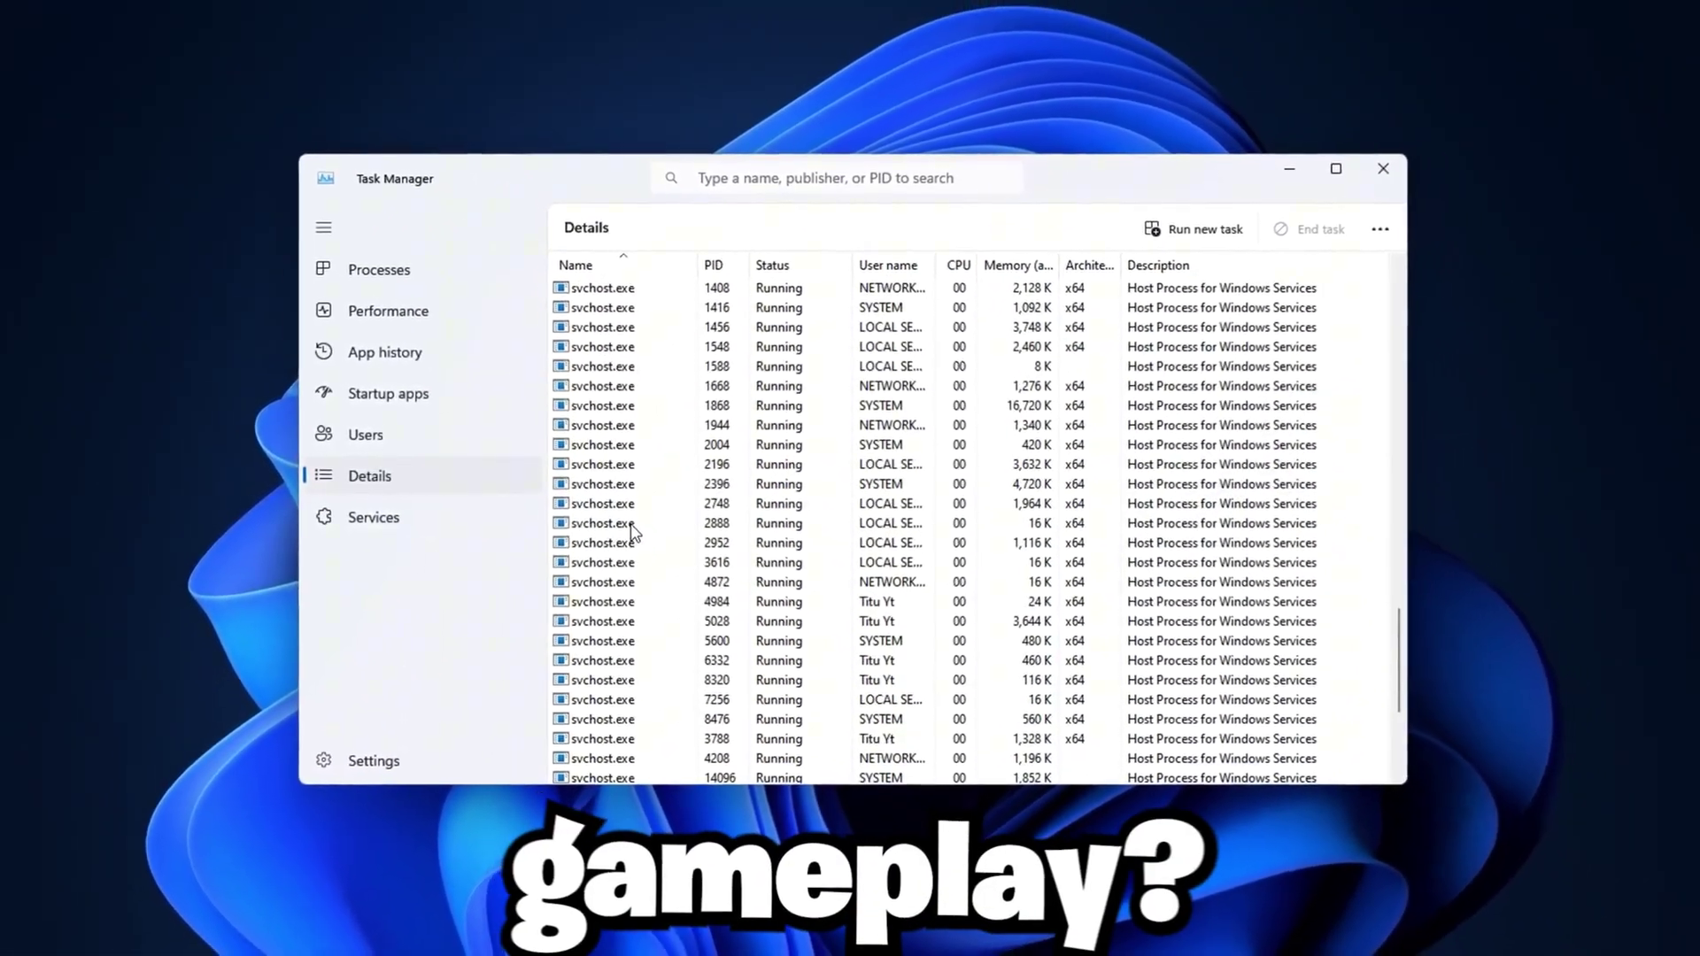
scroll(634, 530, down, 5)
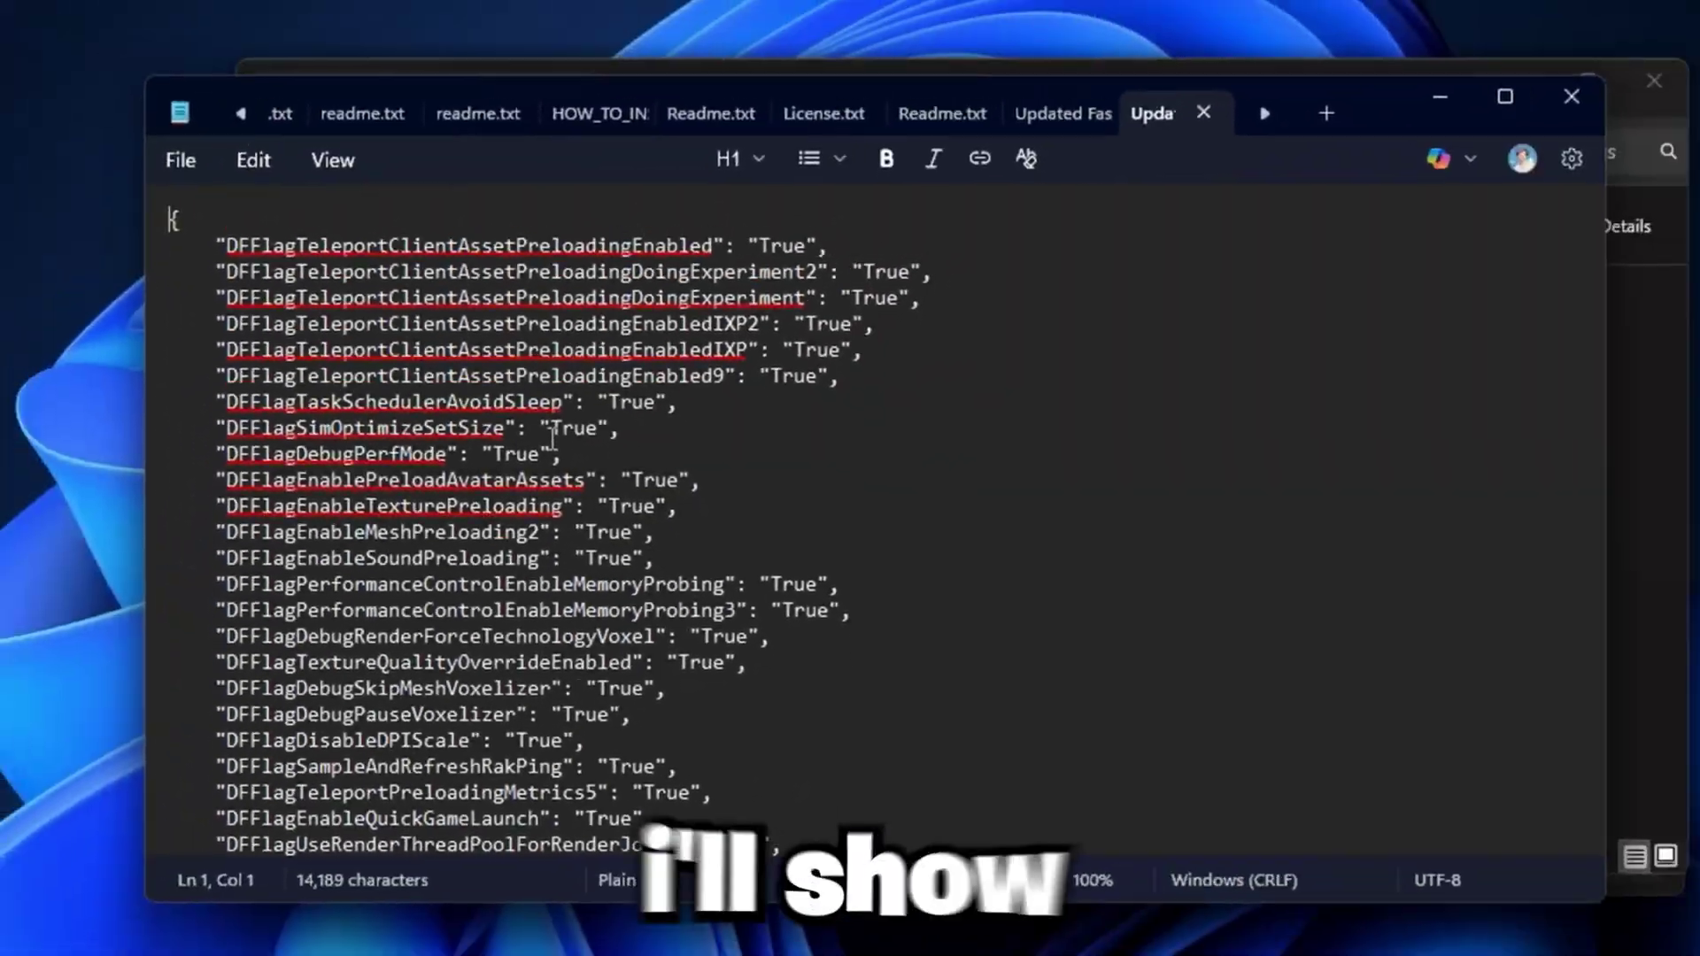
Step: Select the entire fast flag list in the text file and save the flags in Bloxstrap's Fast Flag Editor
scroll(581, 441, down, 15)
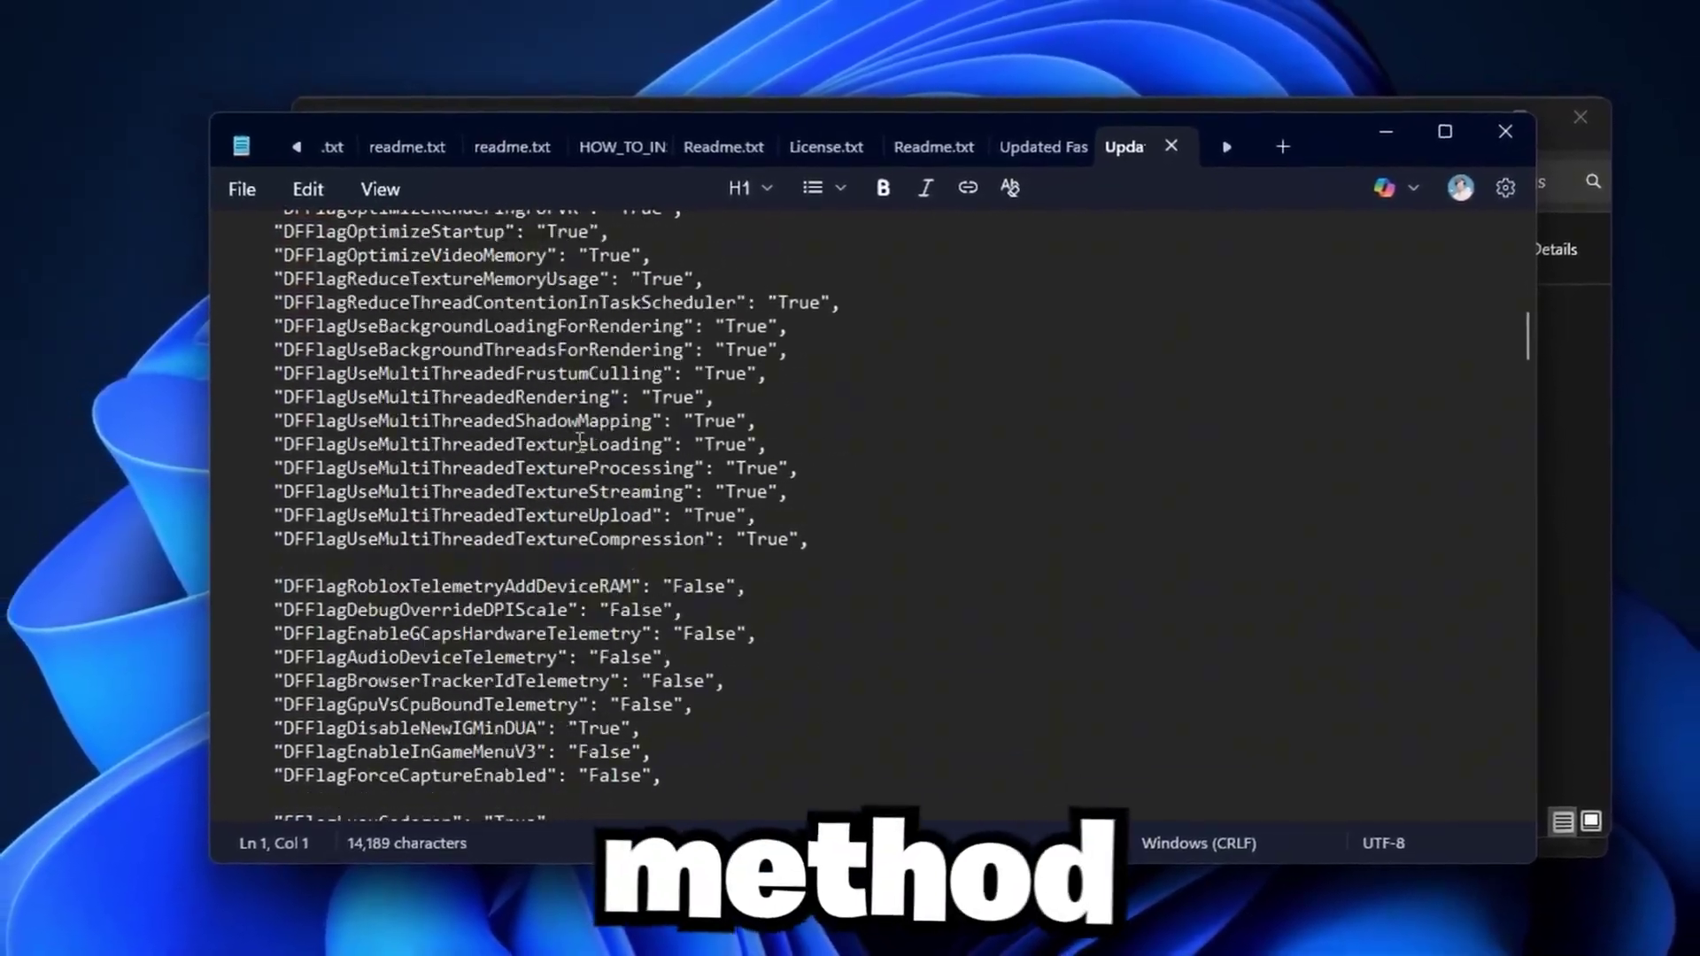
scroll(580, 443, down, 20)
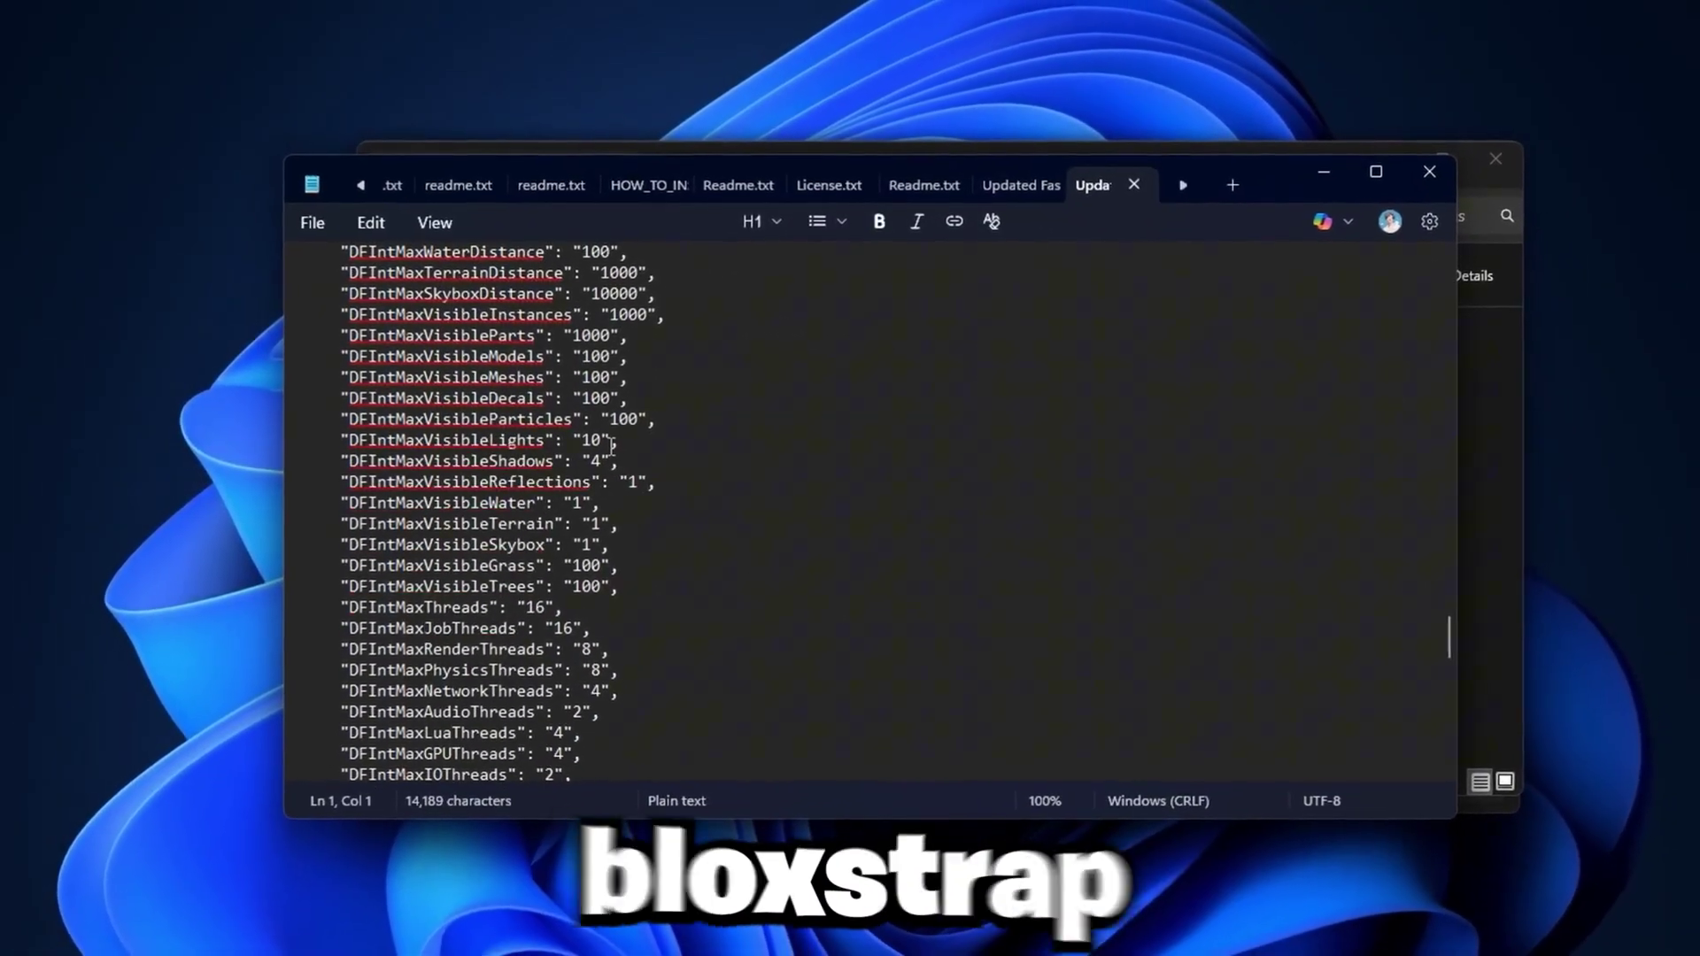
key(ctrl+a)
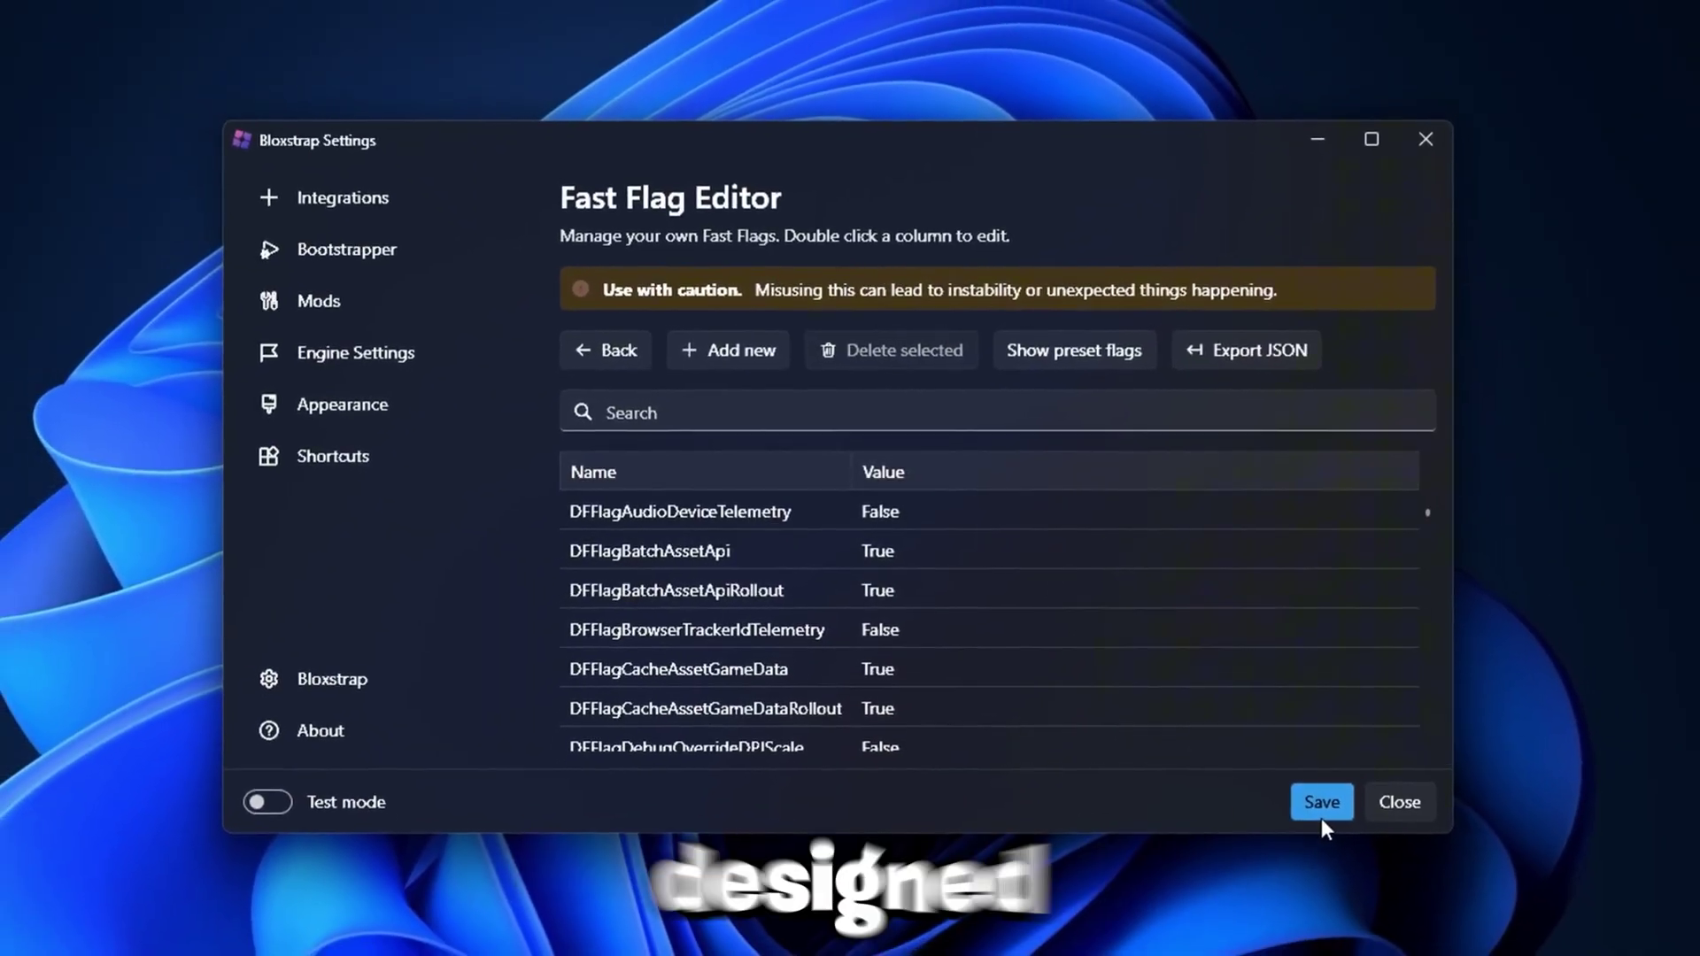
click(1321, 804)
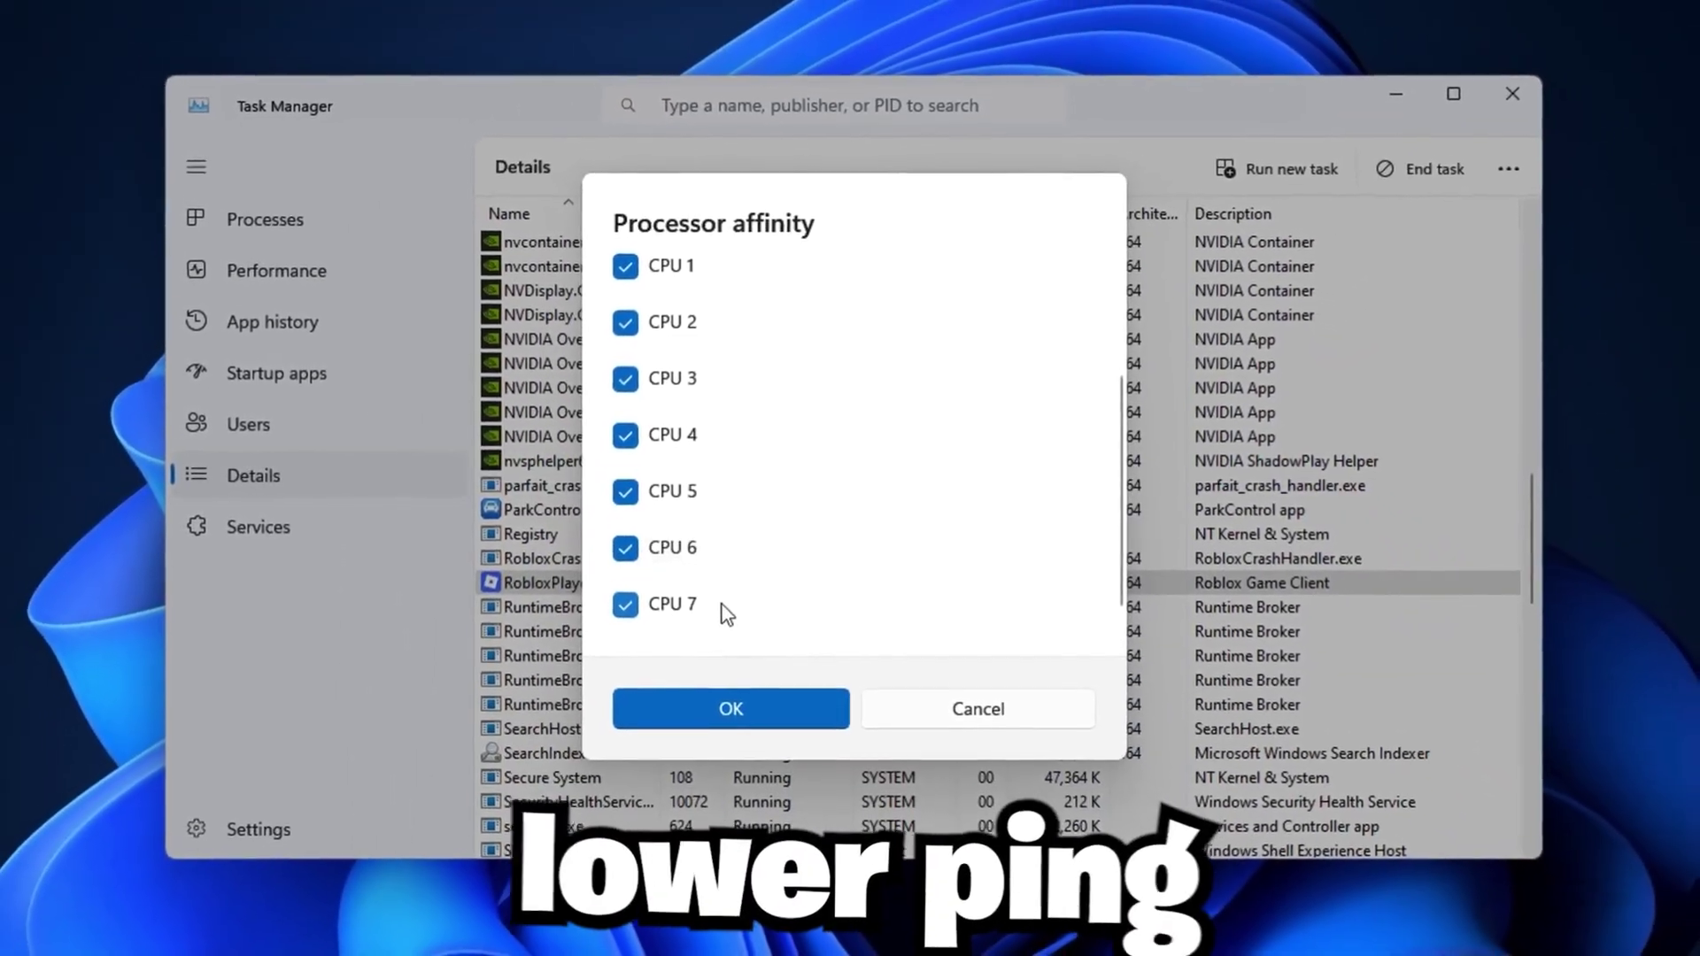
scroll(726, 611, up, 2)
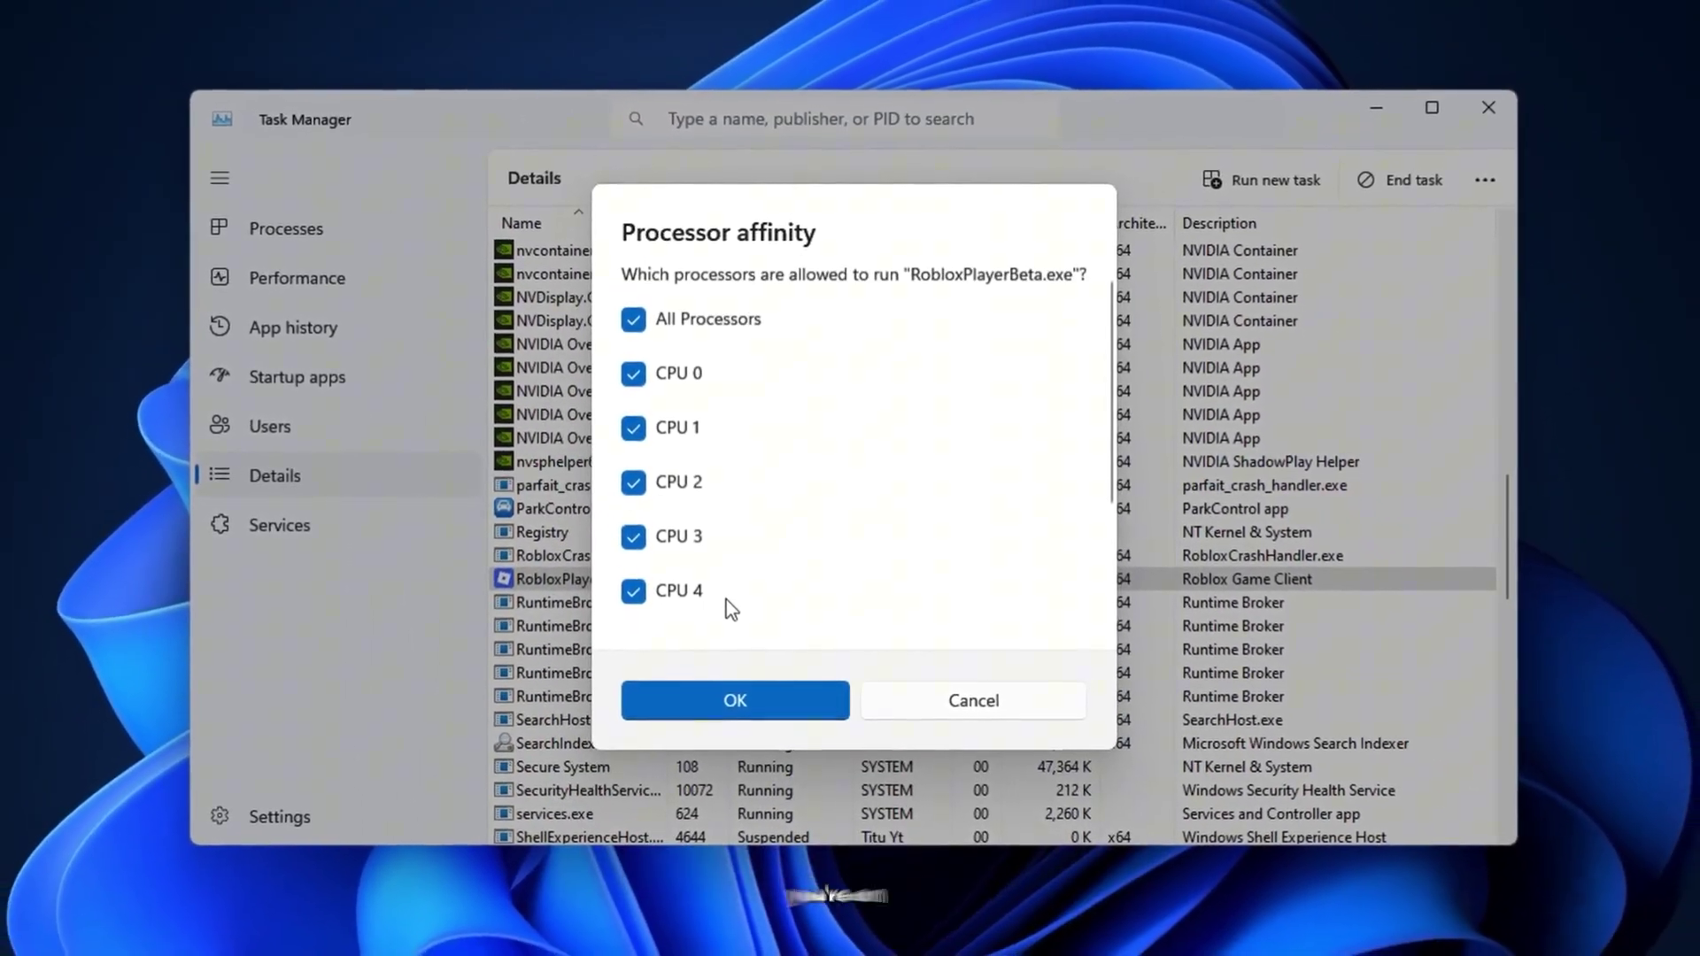
scroll(741, 589, down, 2)
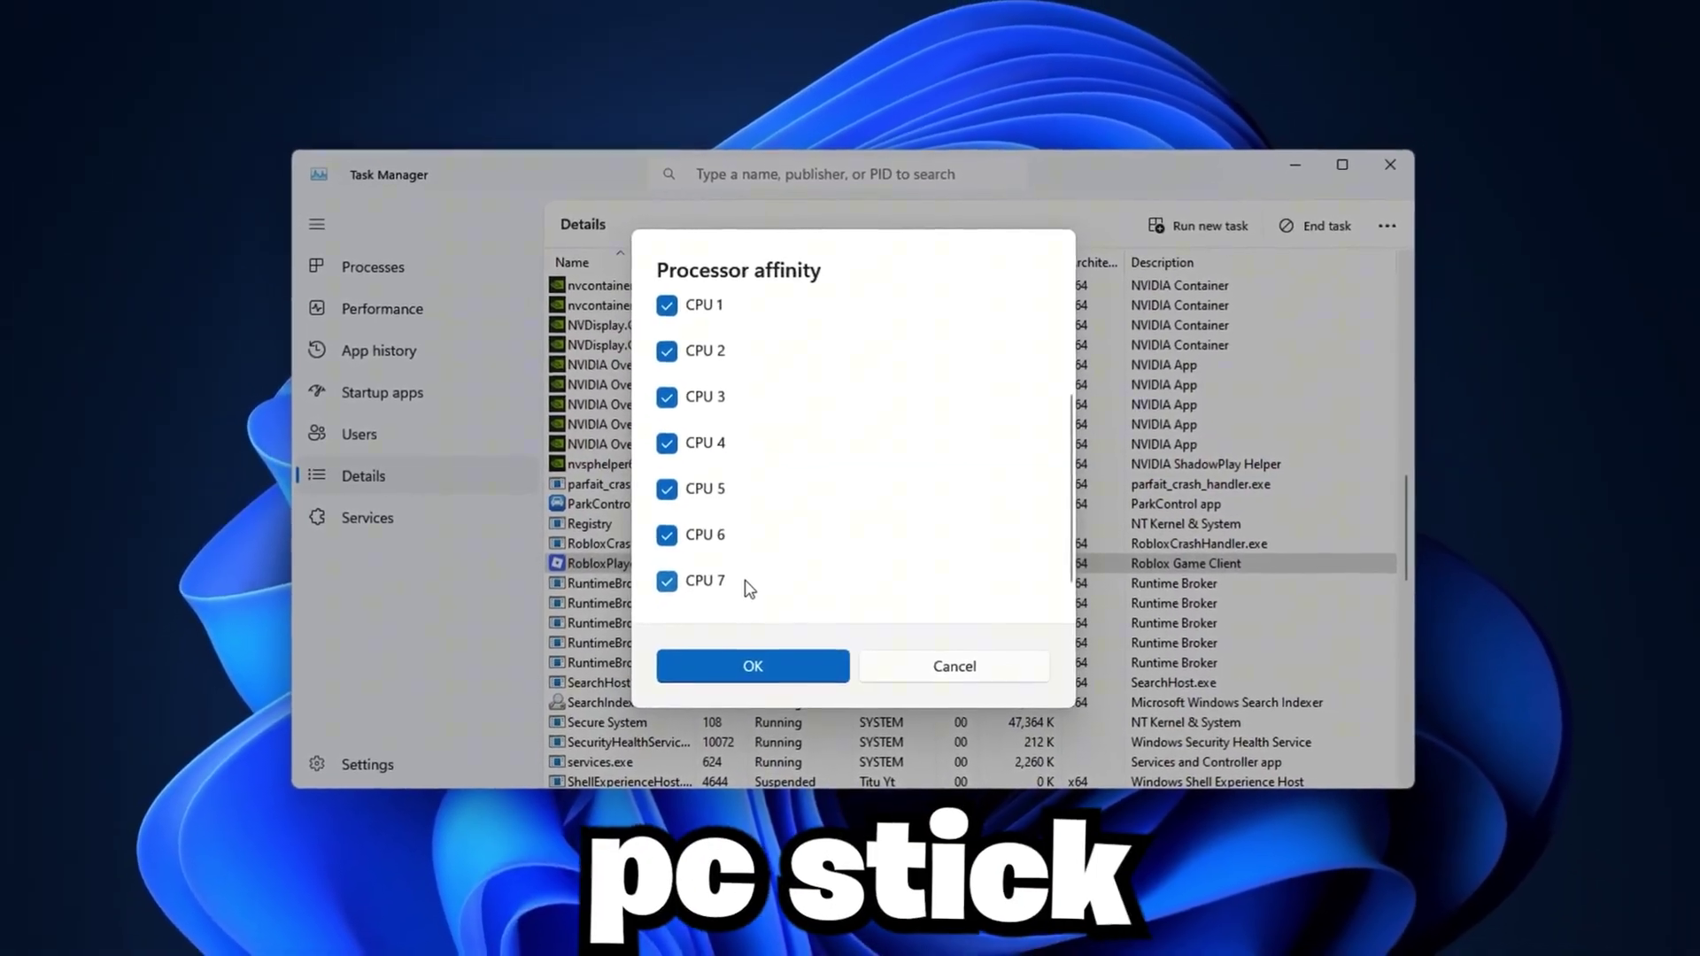
scroll(744, 588, up, 2)
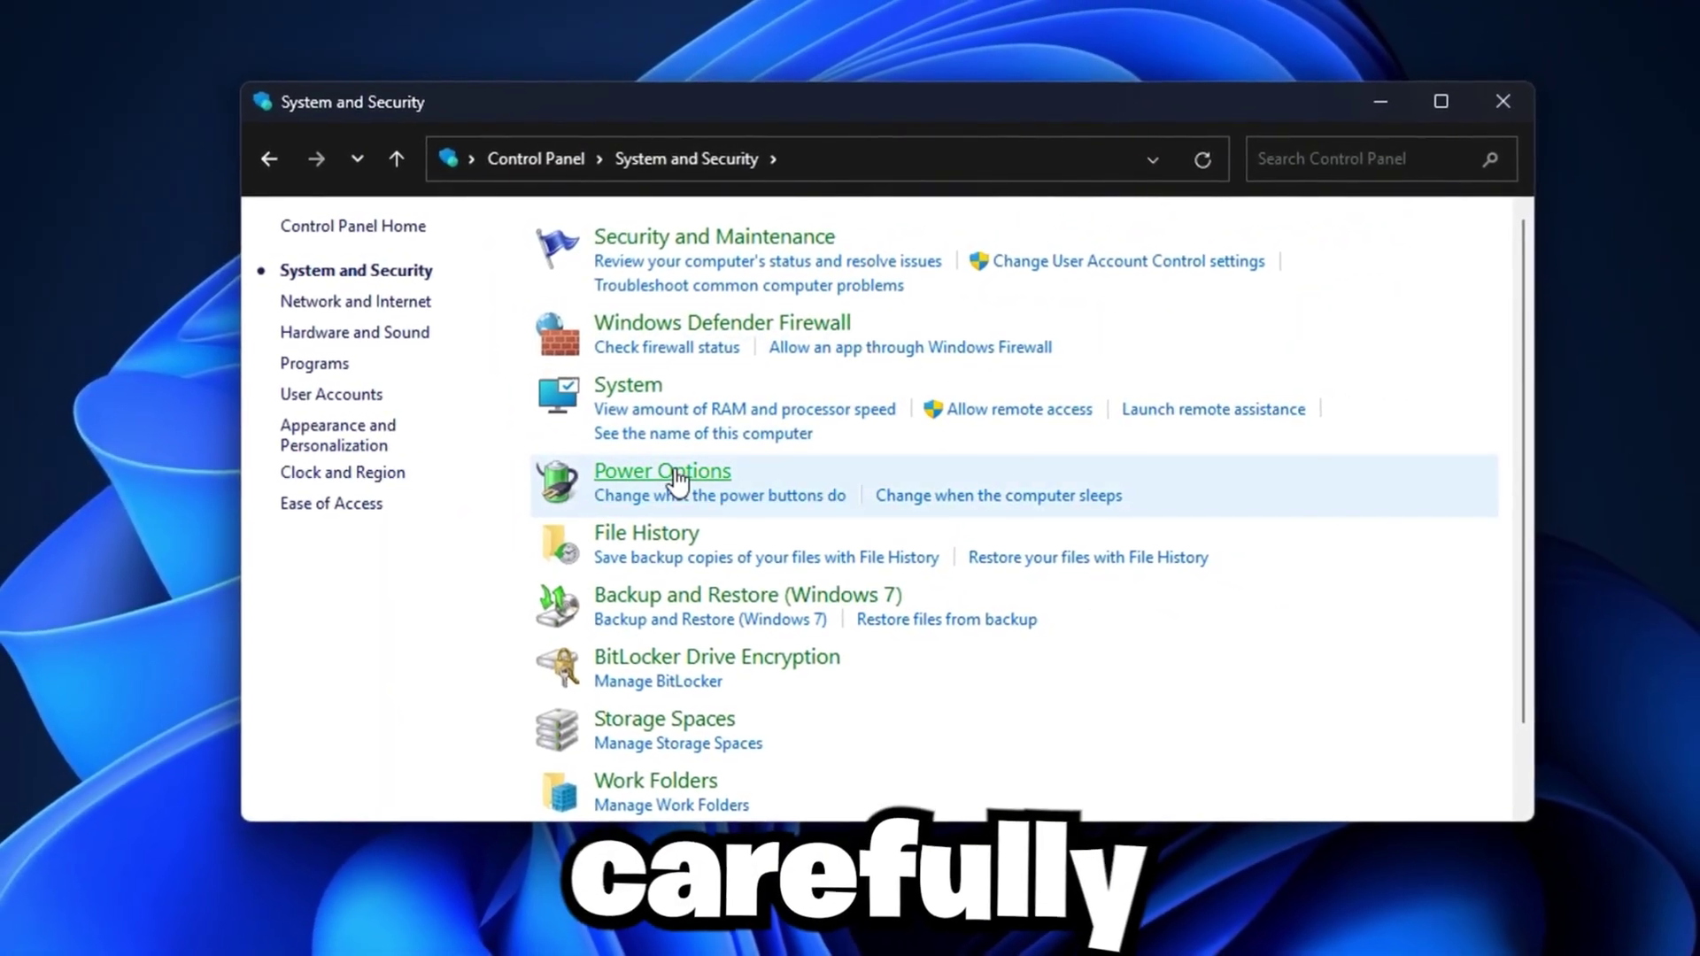
Step: Open Power Options from the Control Panel's System and Security page
click(673, 472)
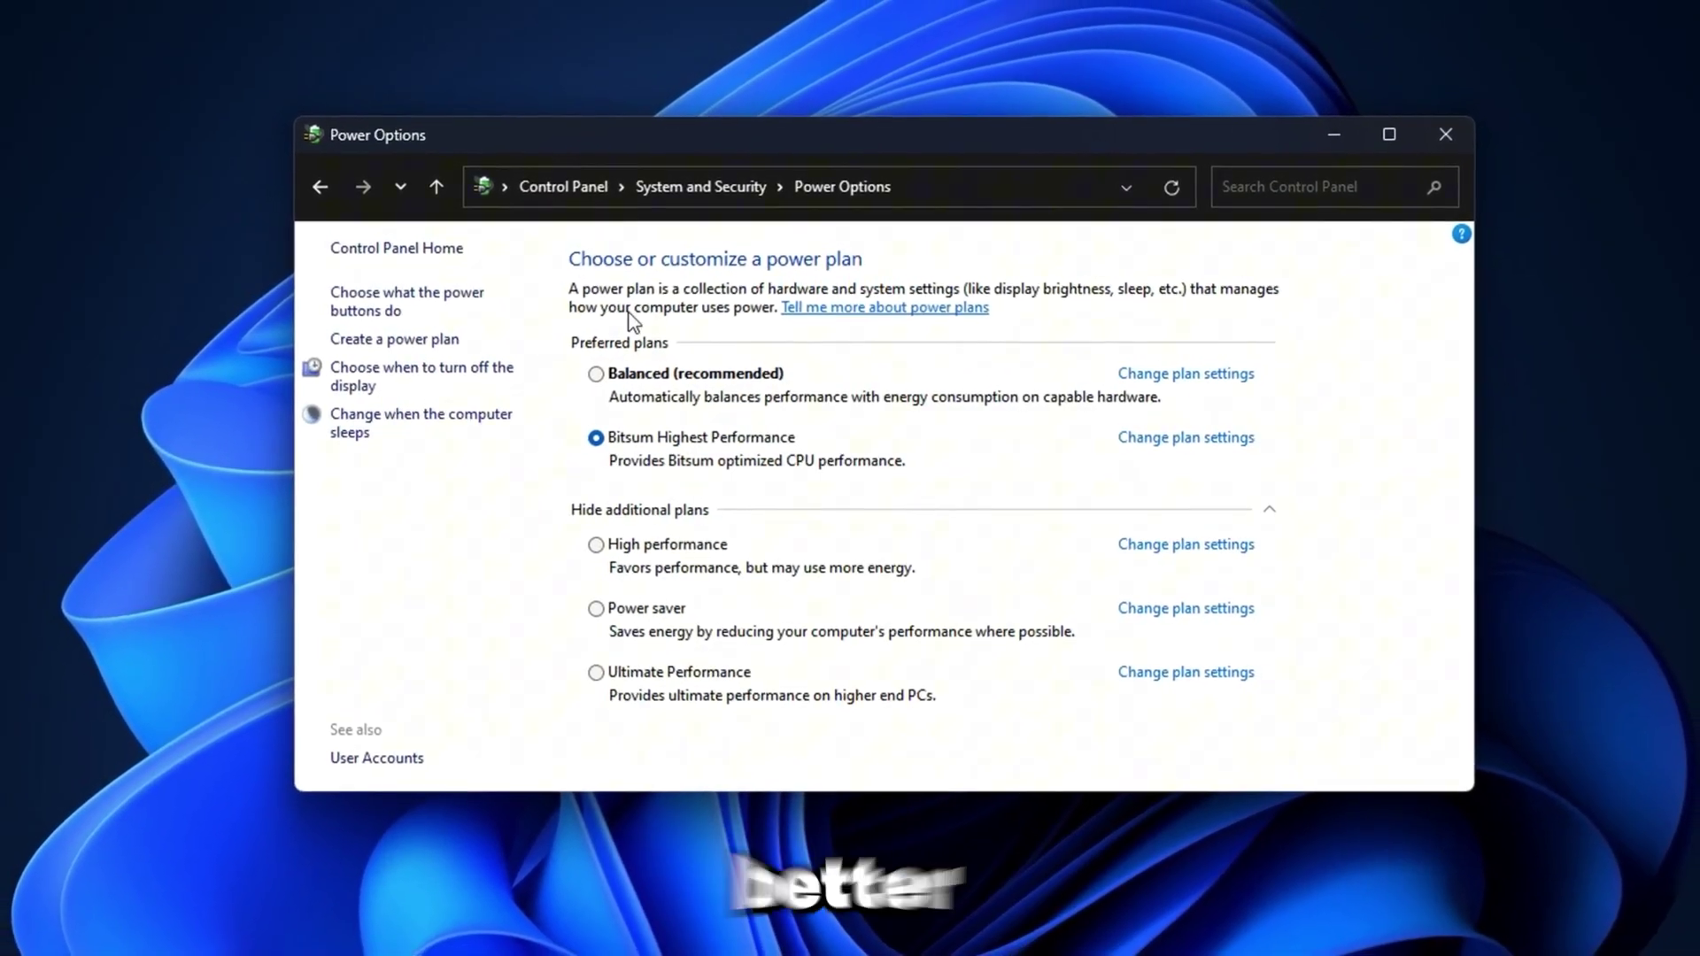
click(394, 308)
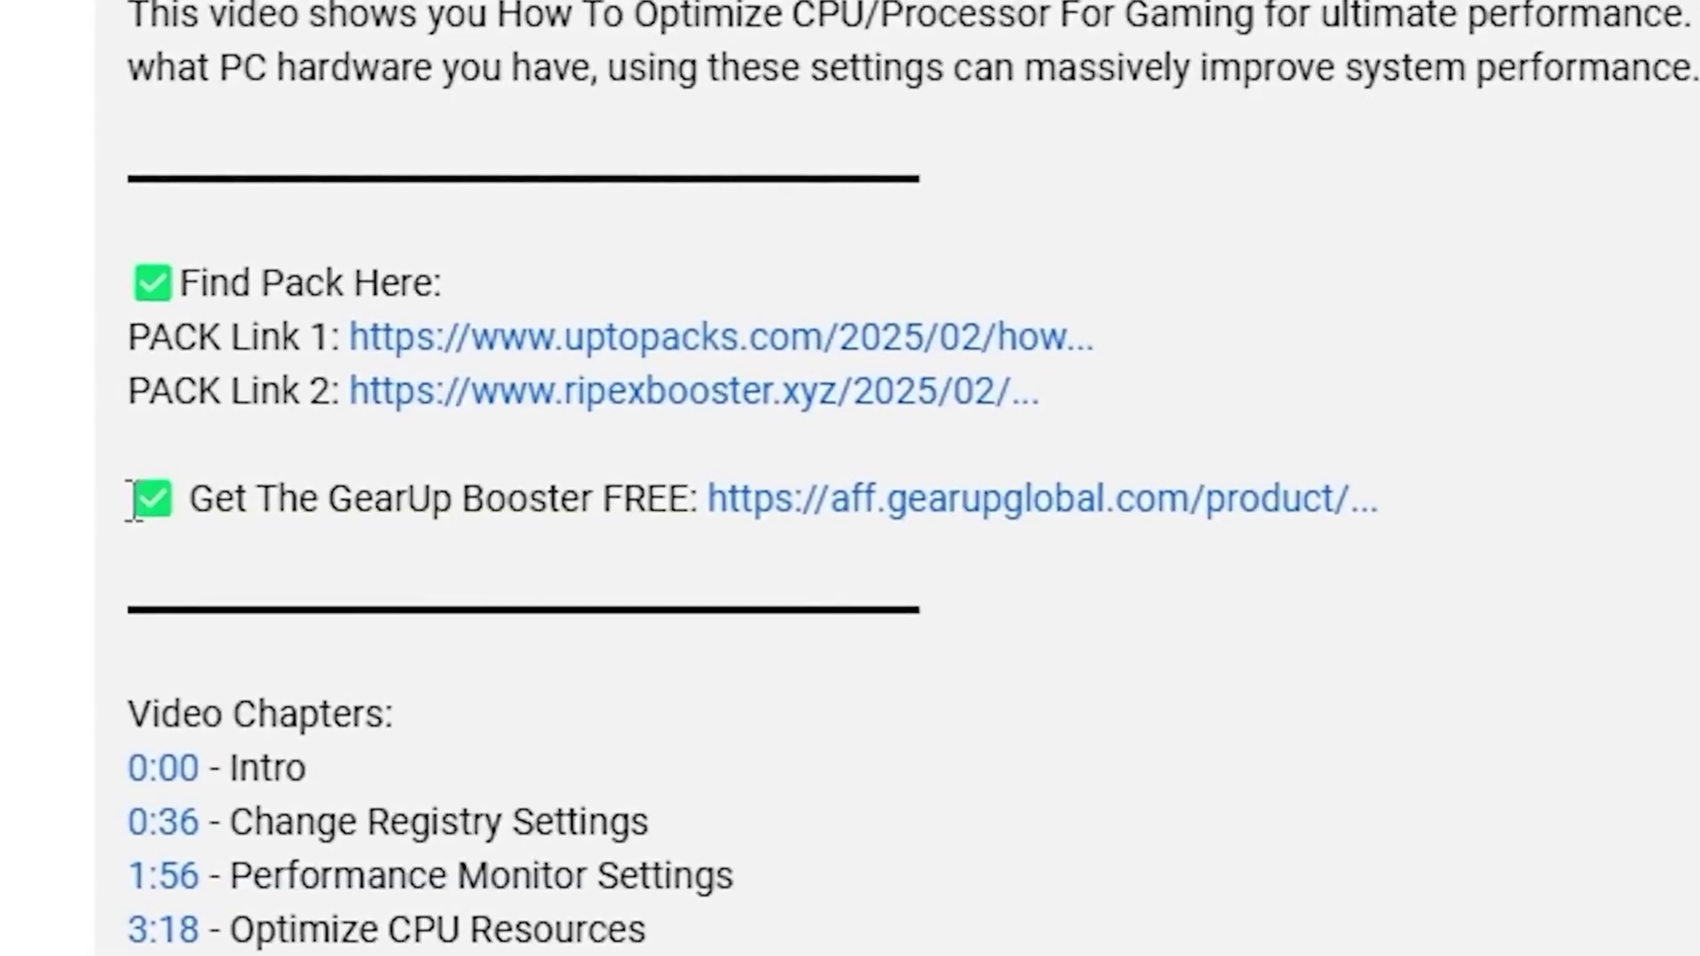
drag(134, 511, 1098, 515)
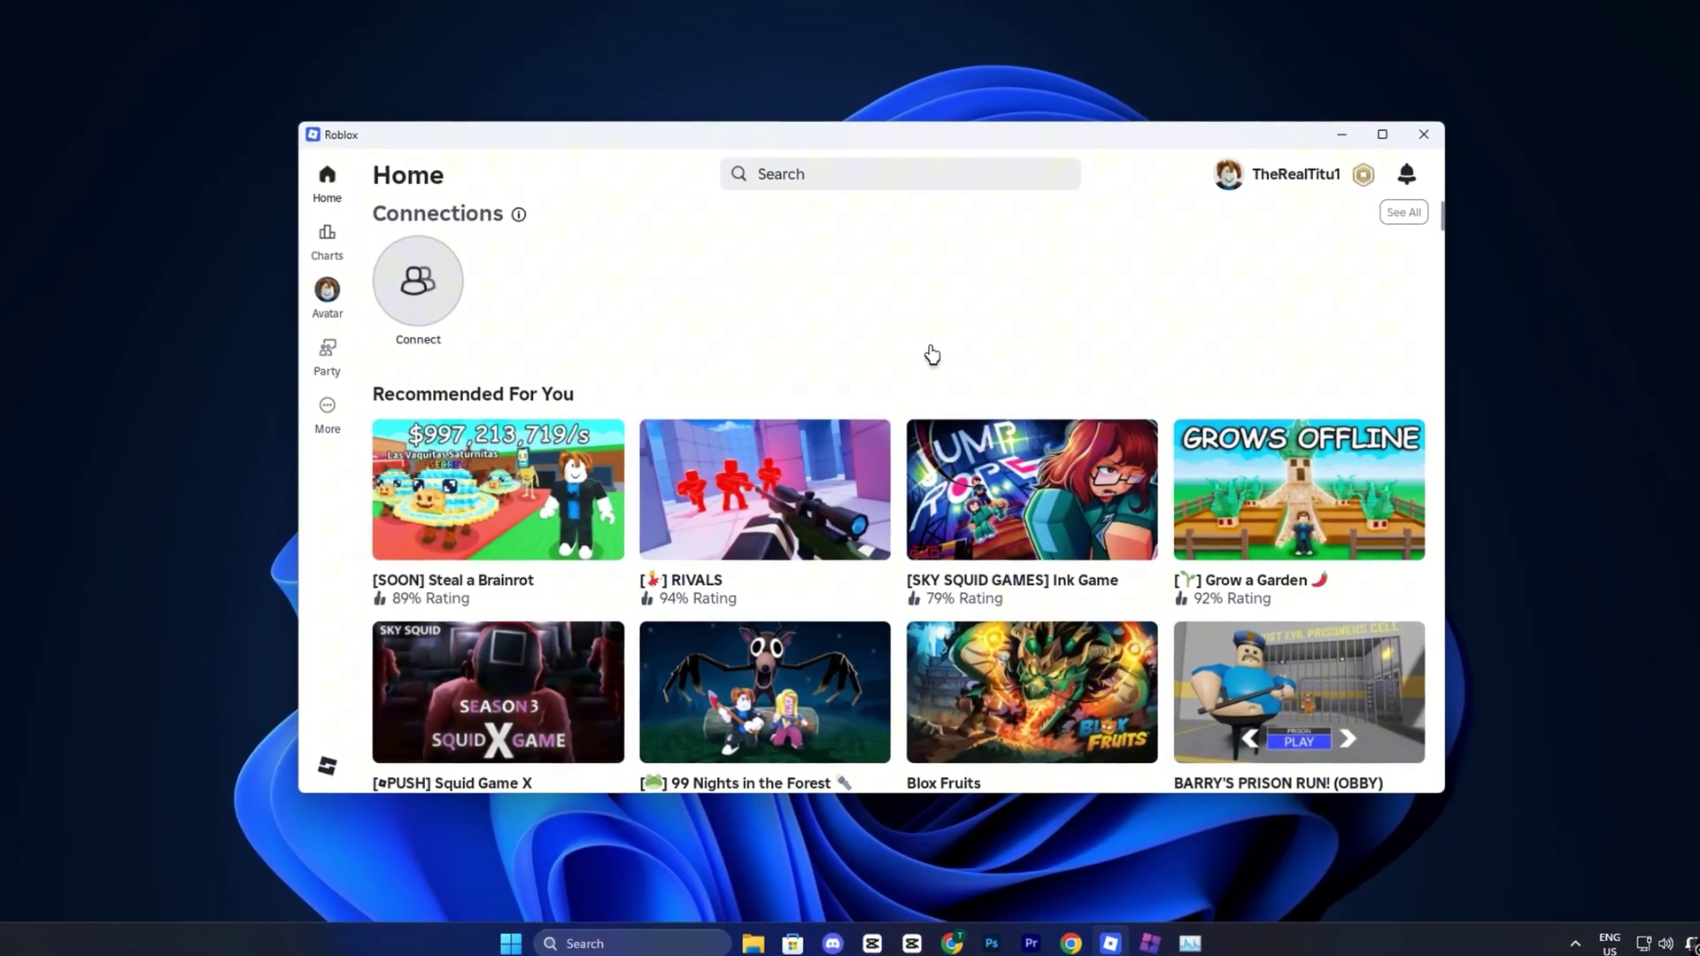
Step: Minimize the Roblox window and show the detailed process list in Task Manager
click(1342, 134)
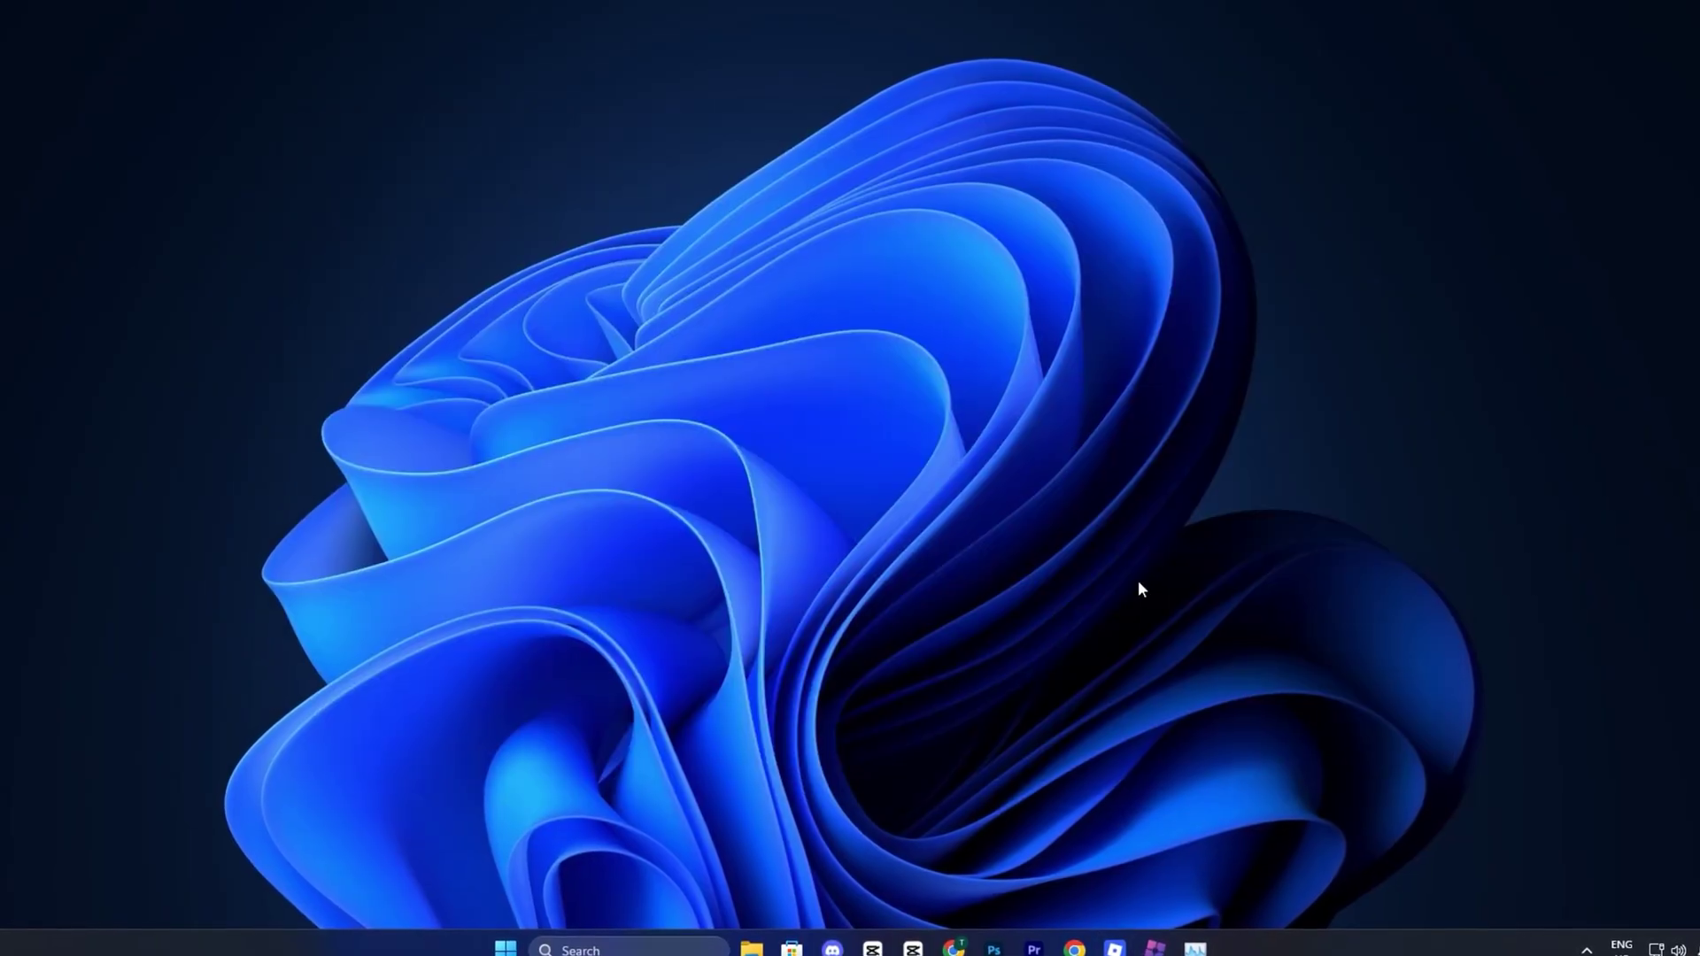
click(1197, 951)
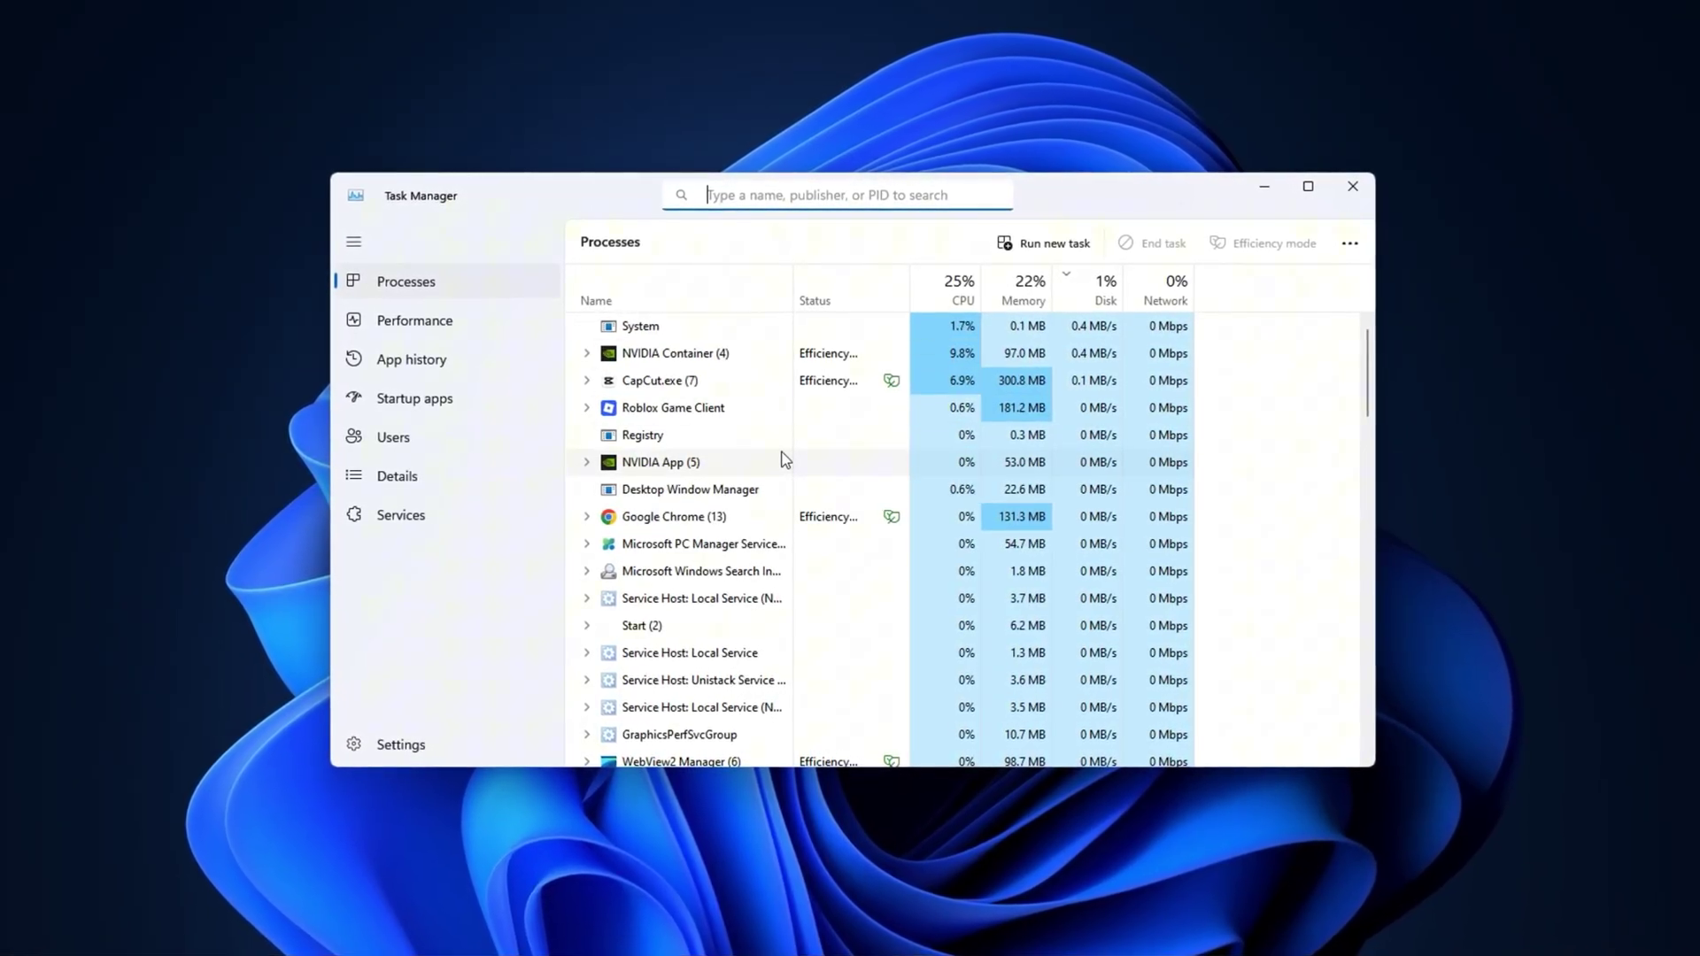
click(414, 487)
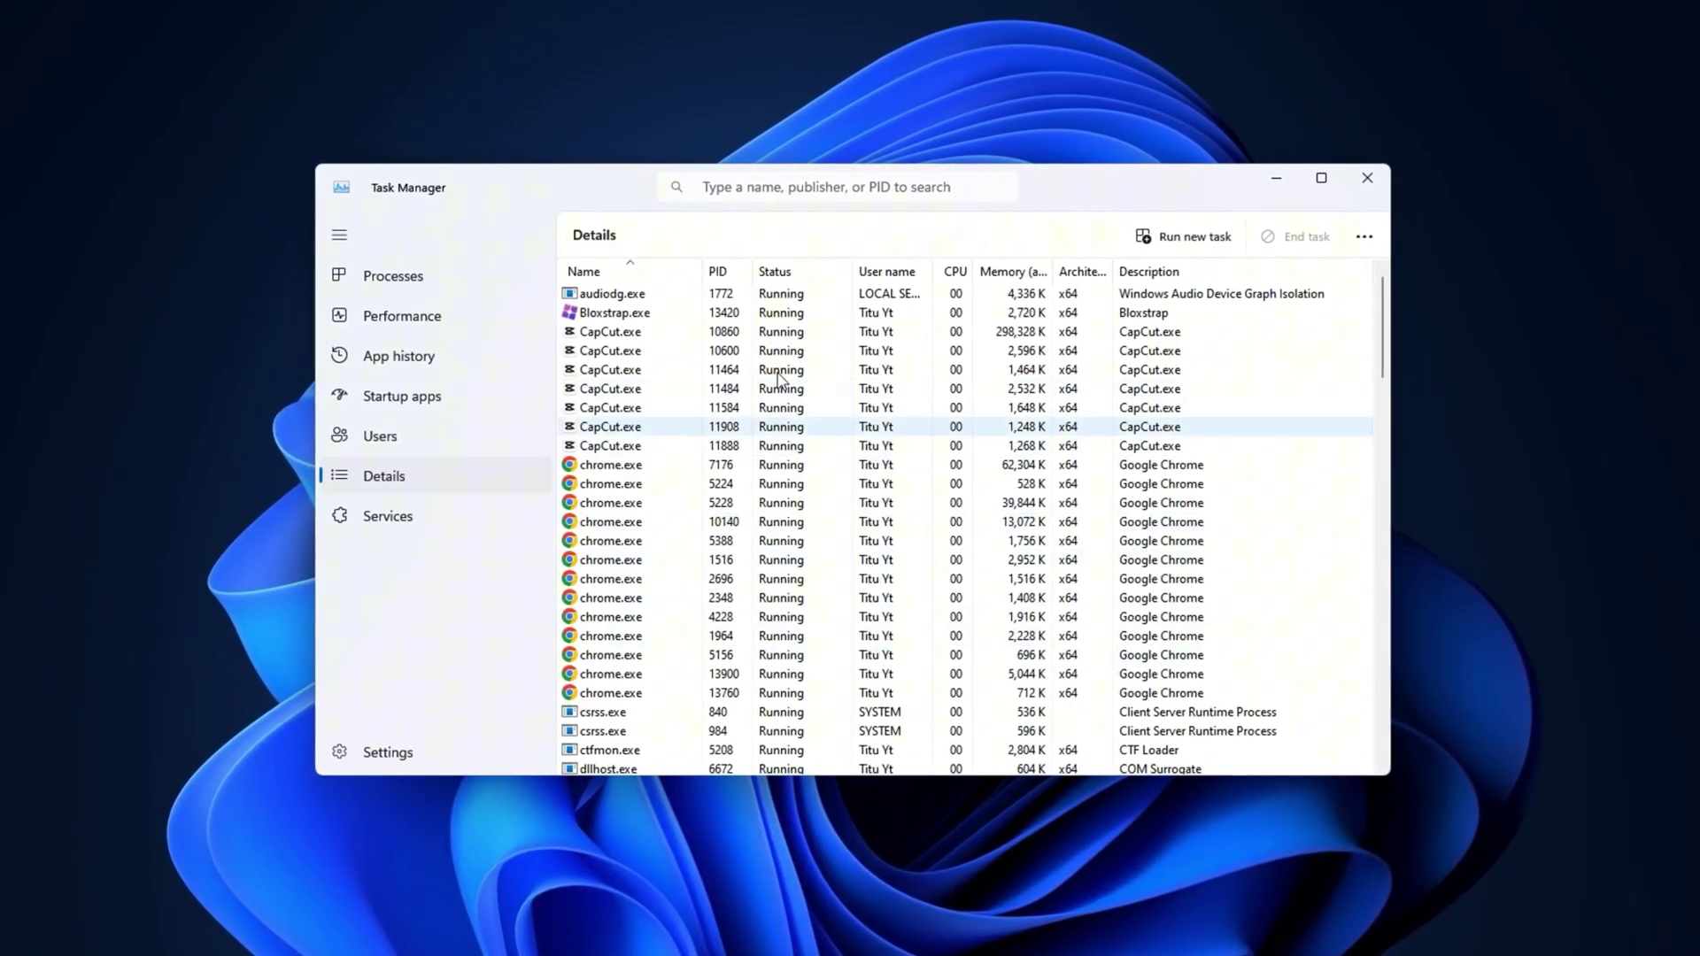
Step: Locate the RobloxPlayerBeta.exe process and open its processor affinity settings
scroll(638, 522, down, 15)
scroll(634, 531, down, 20)
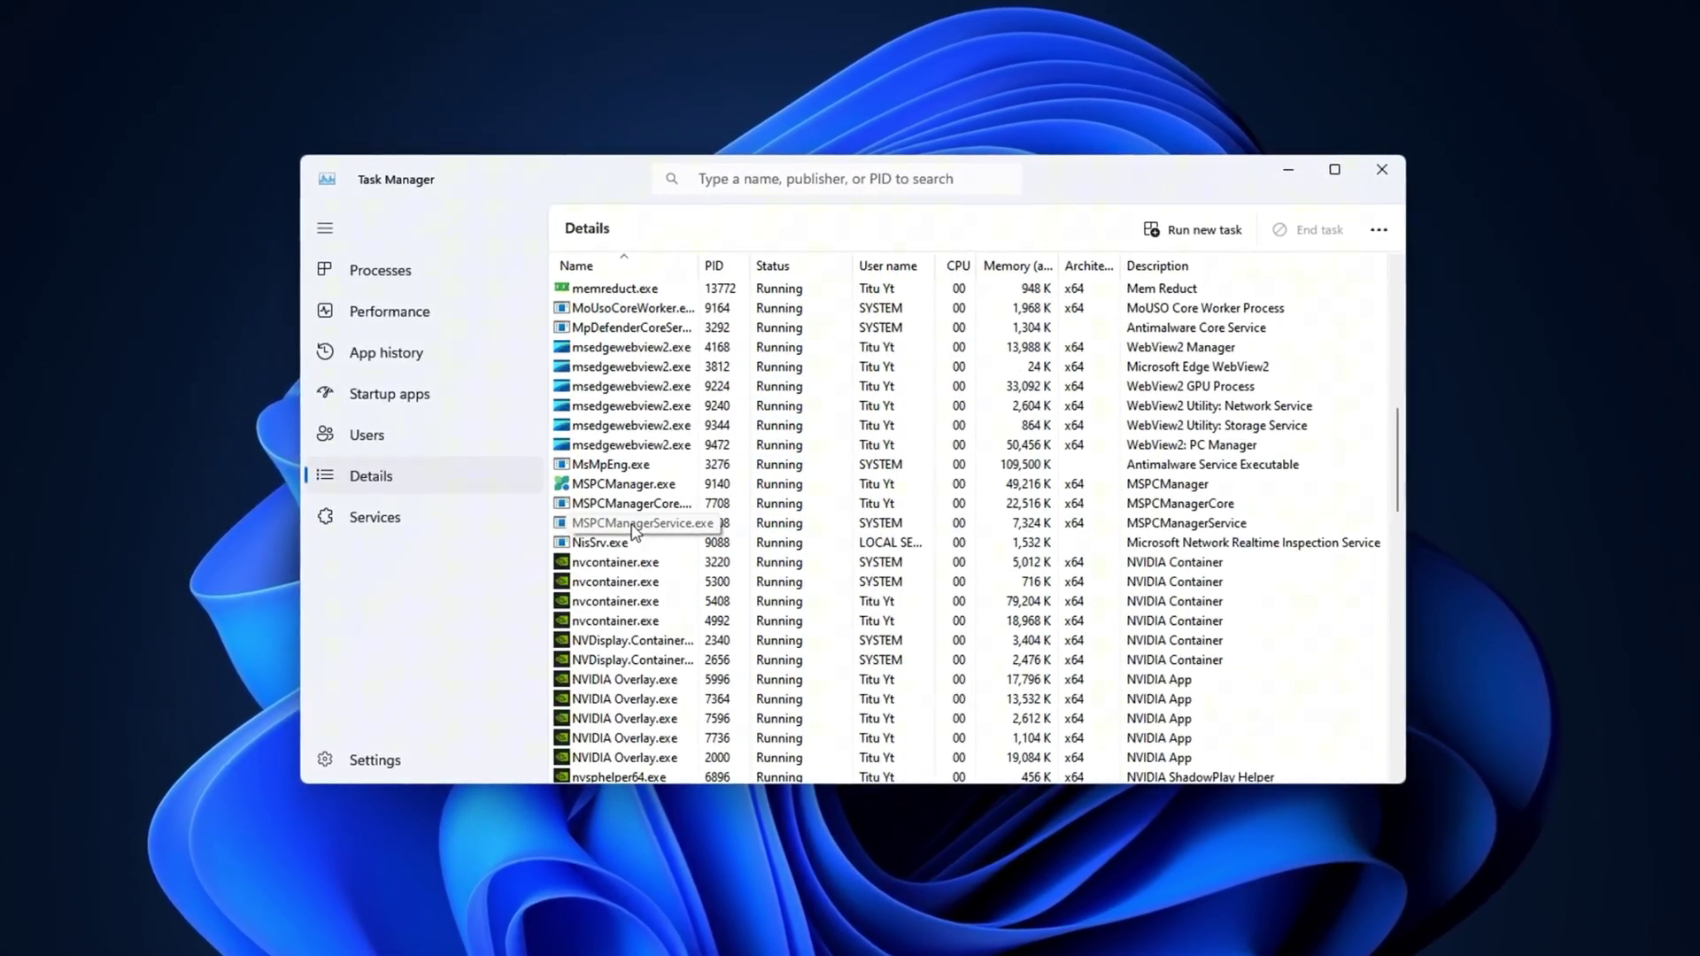
scroll(631, 531, down, 4)
scroll(634, 541, up, 20)
scroll(642, 558, down, 1)
scroll(644, 561, down, 1)
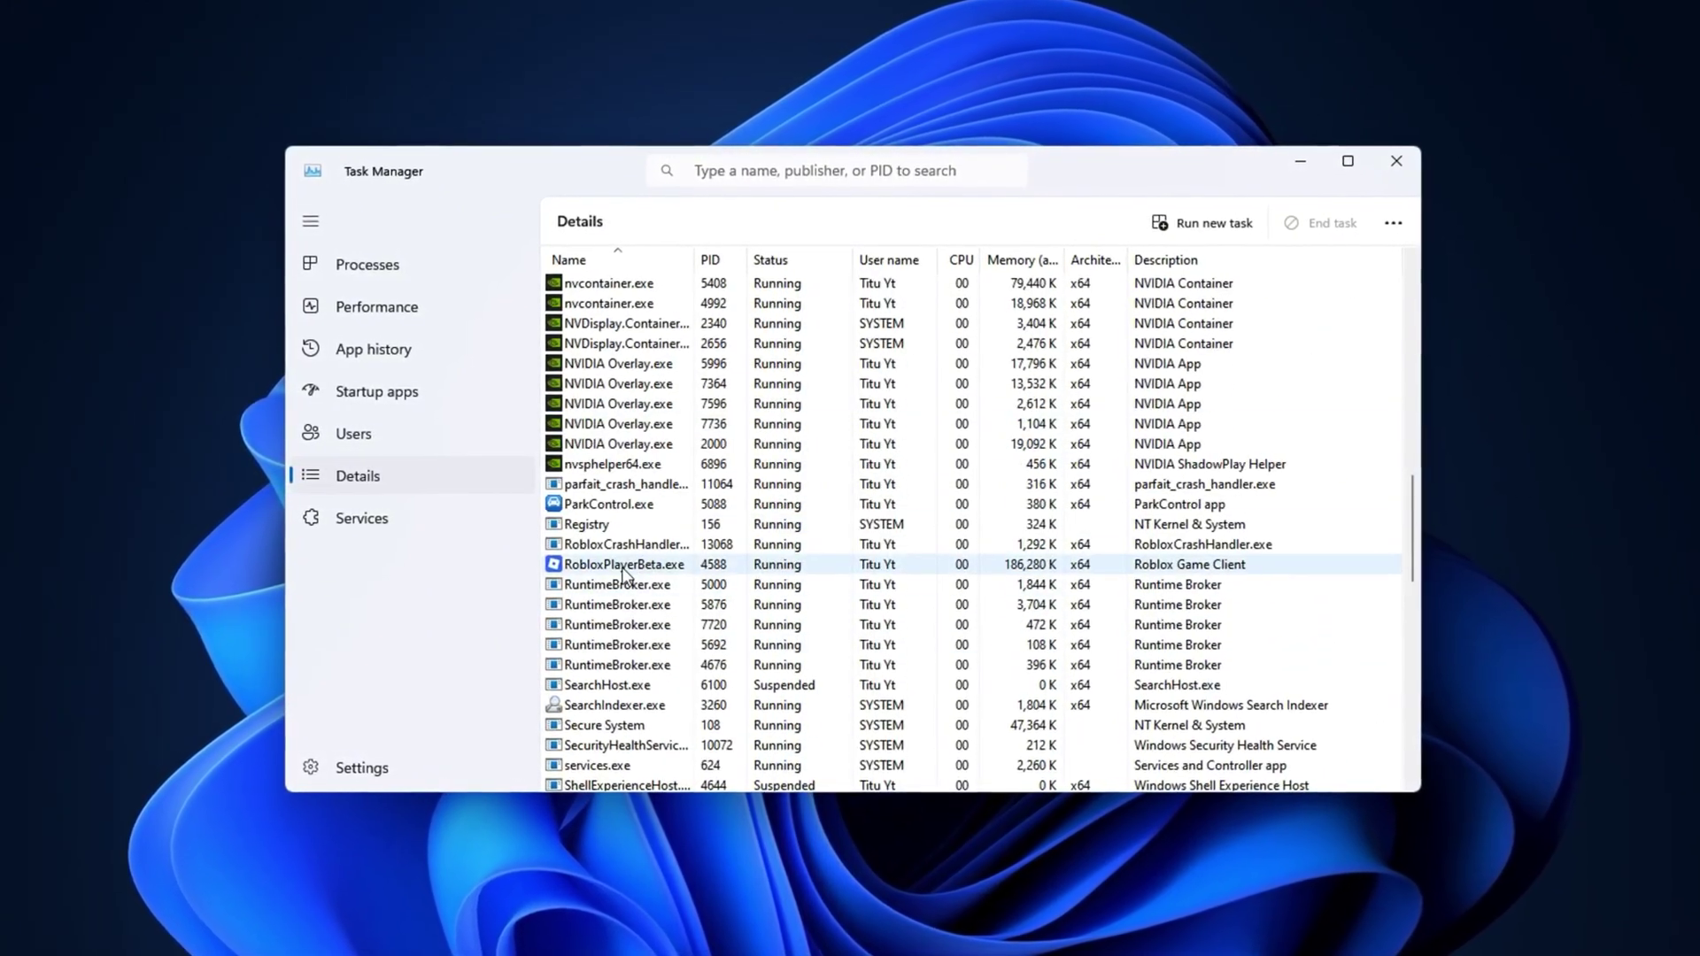
click(631, 565)
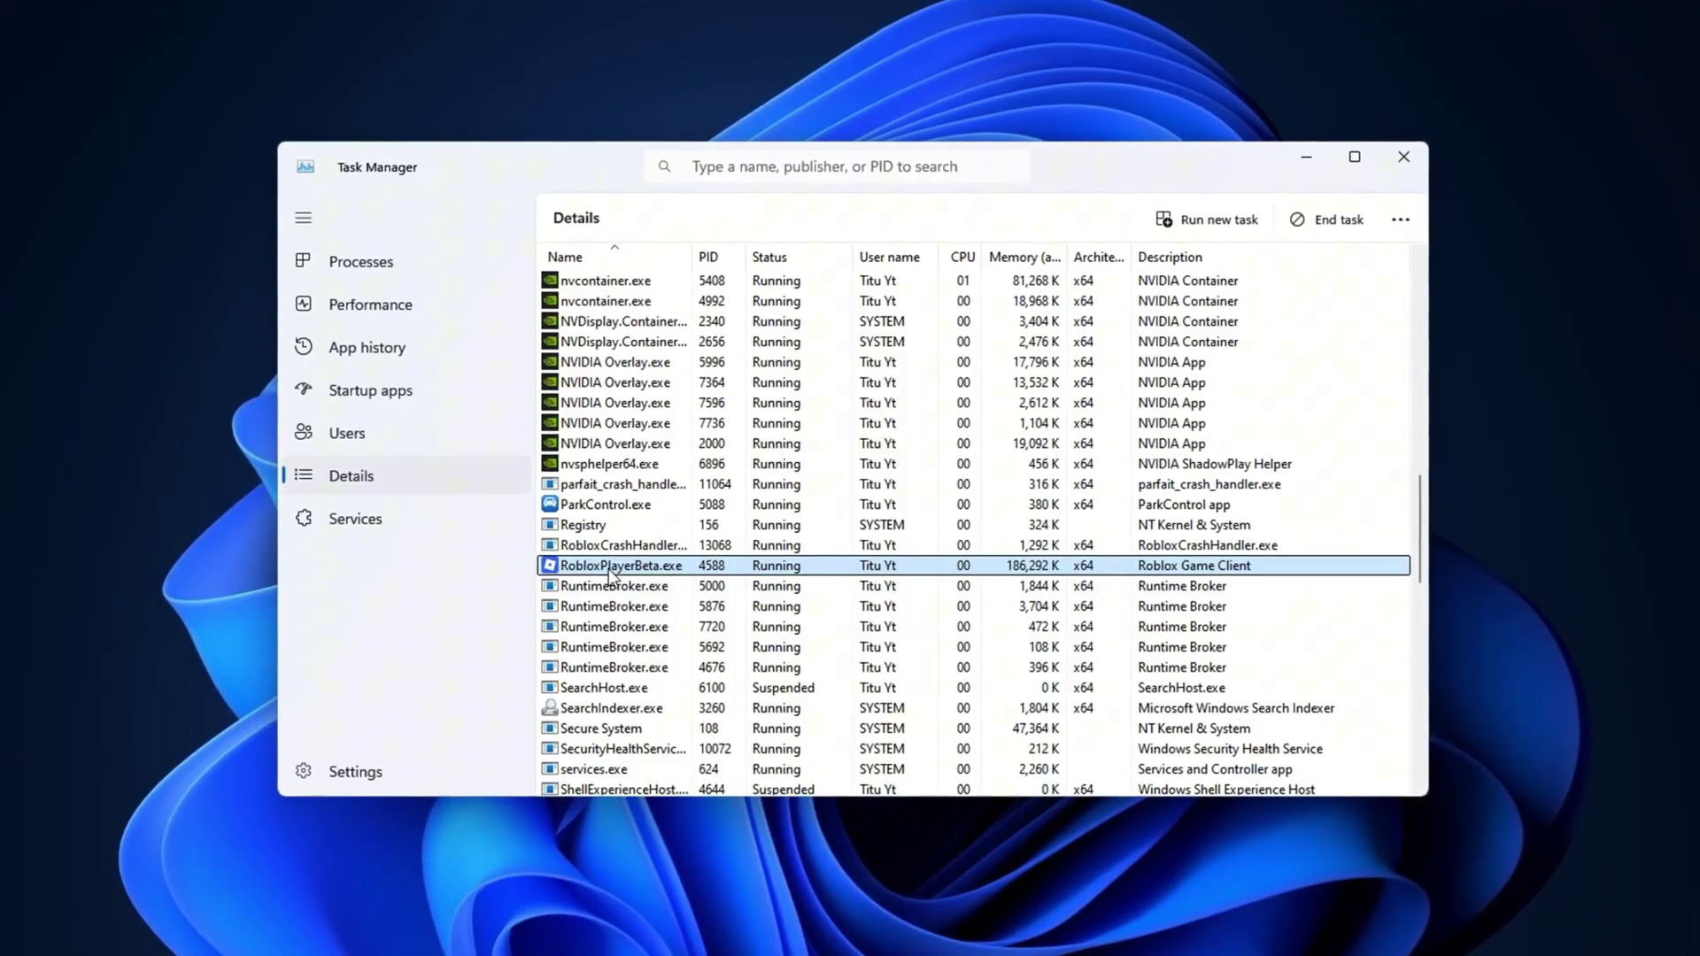
right_click(608, 573)
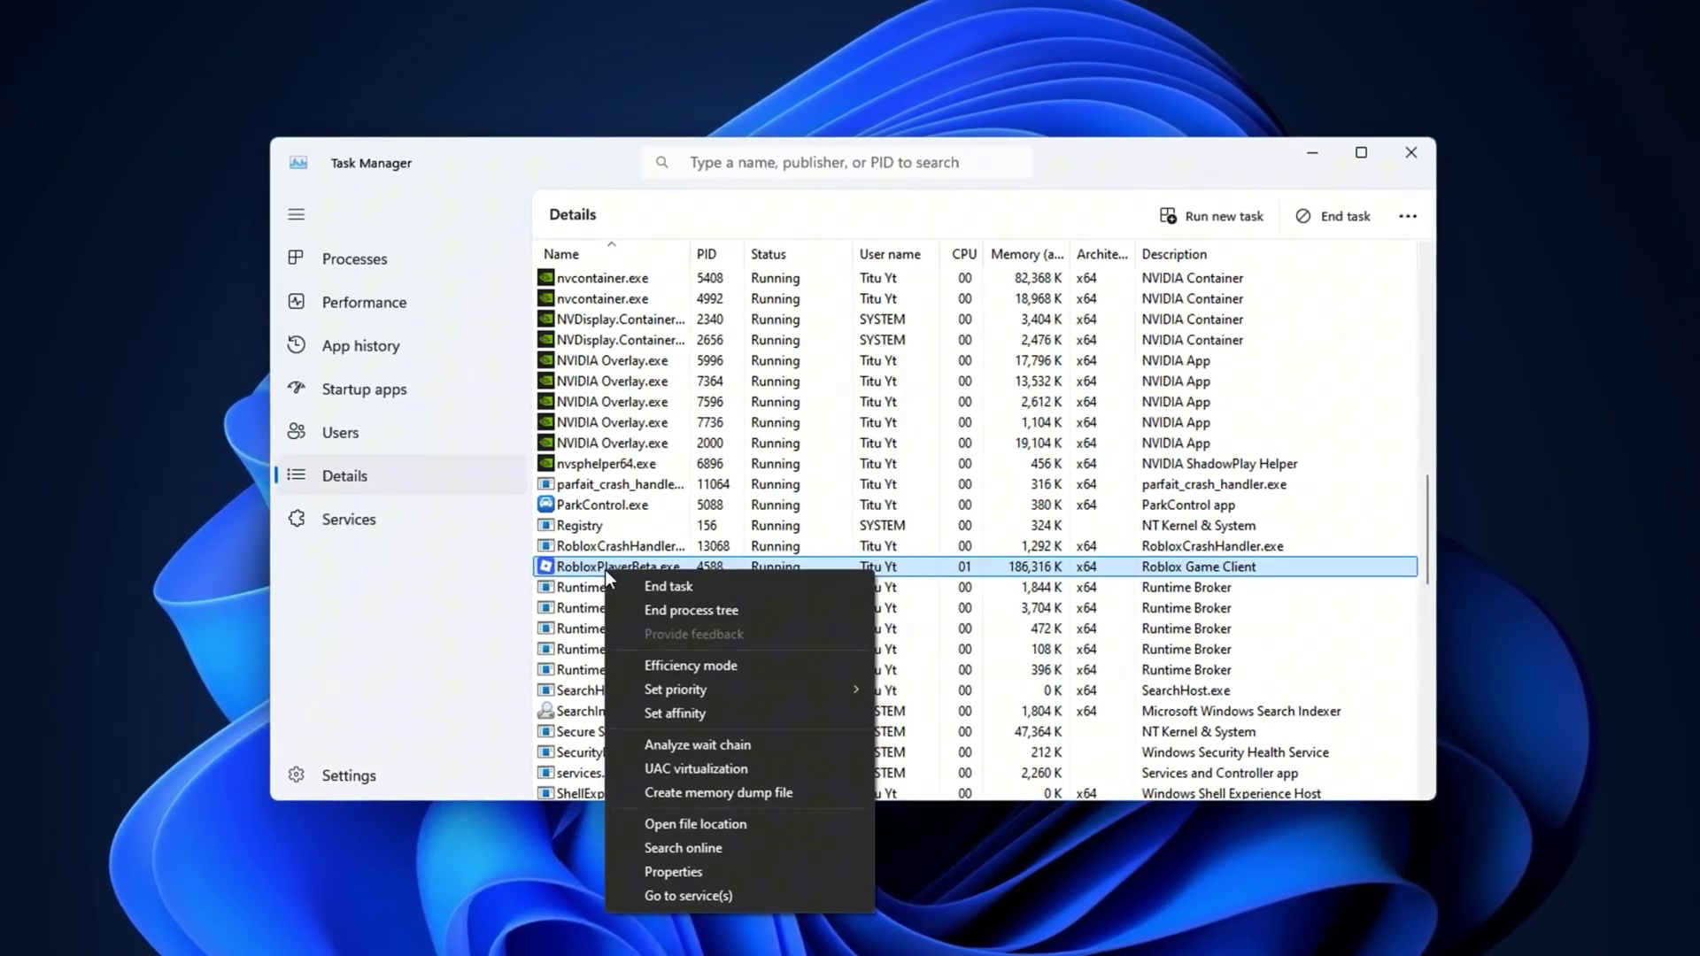
click(800, 717)
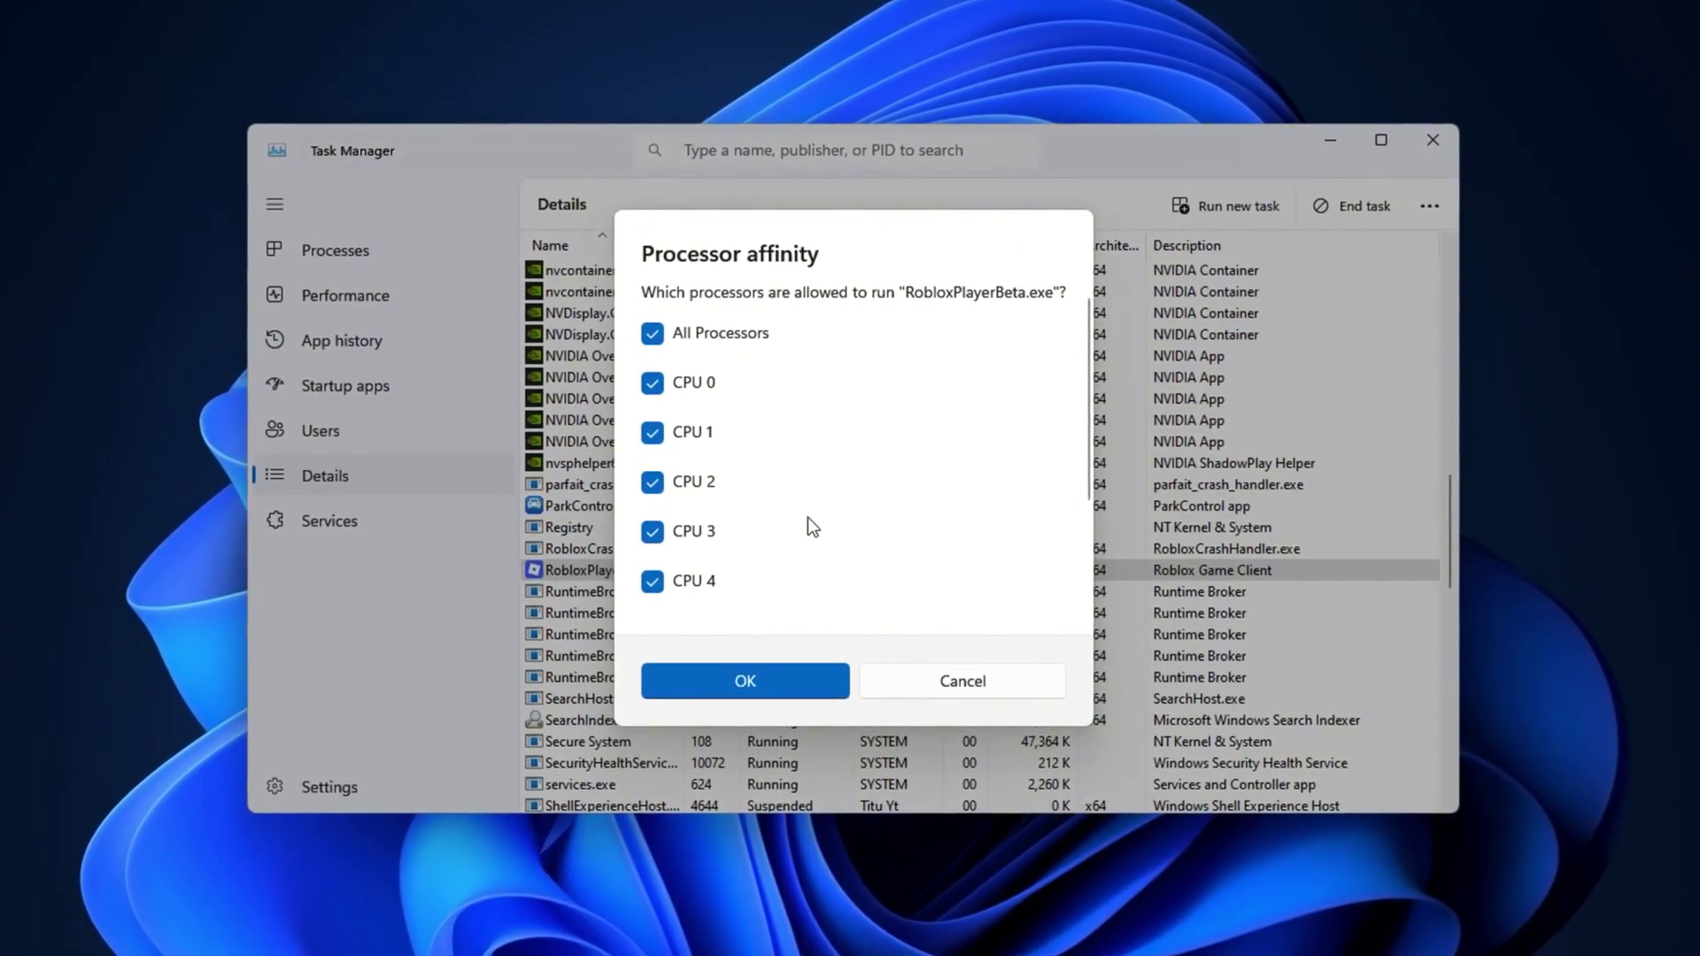
Step: Check that all processors, CPU 0 through CPU 7, are allowed for RobloxPlayerBeta.exe and accept the affinity
scroll(807, 518, down, 2)
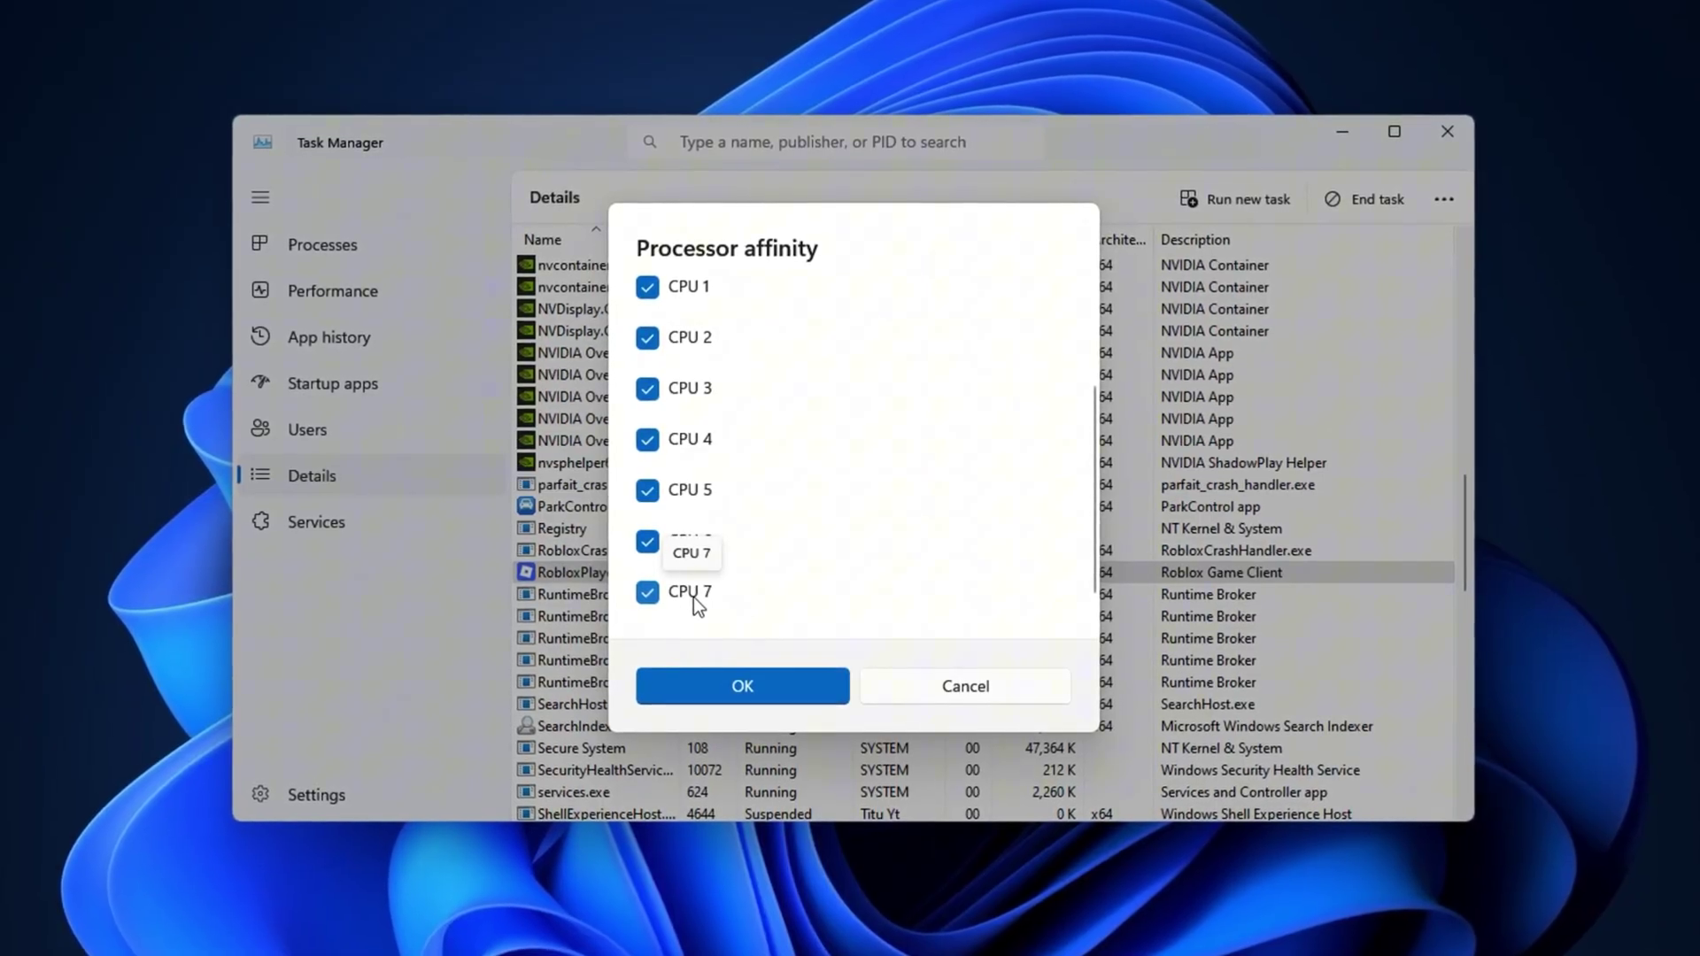
scroll(708, 595, up, 3)
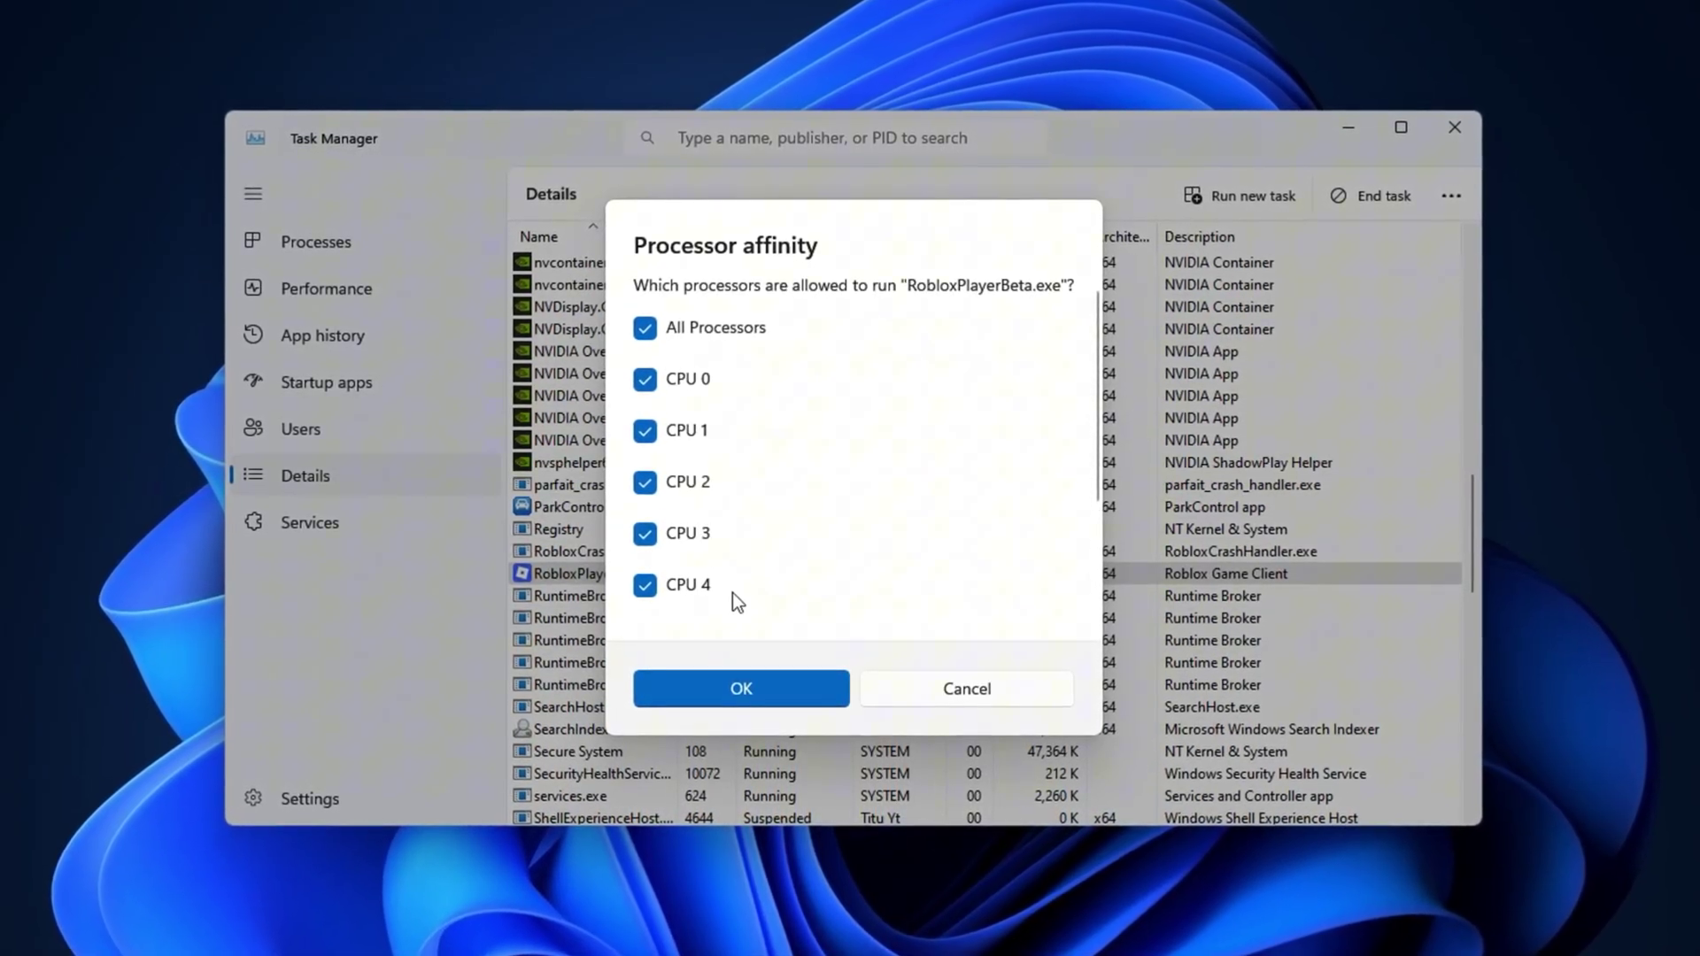
scroll(732, 593, down, 2)
scroll(735, 602, up, 2)
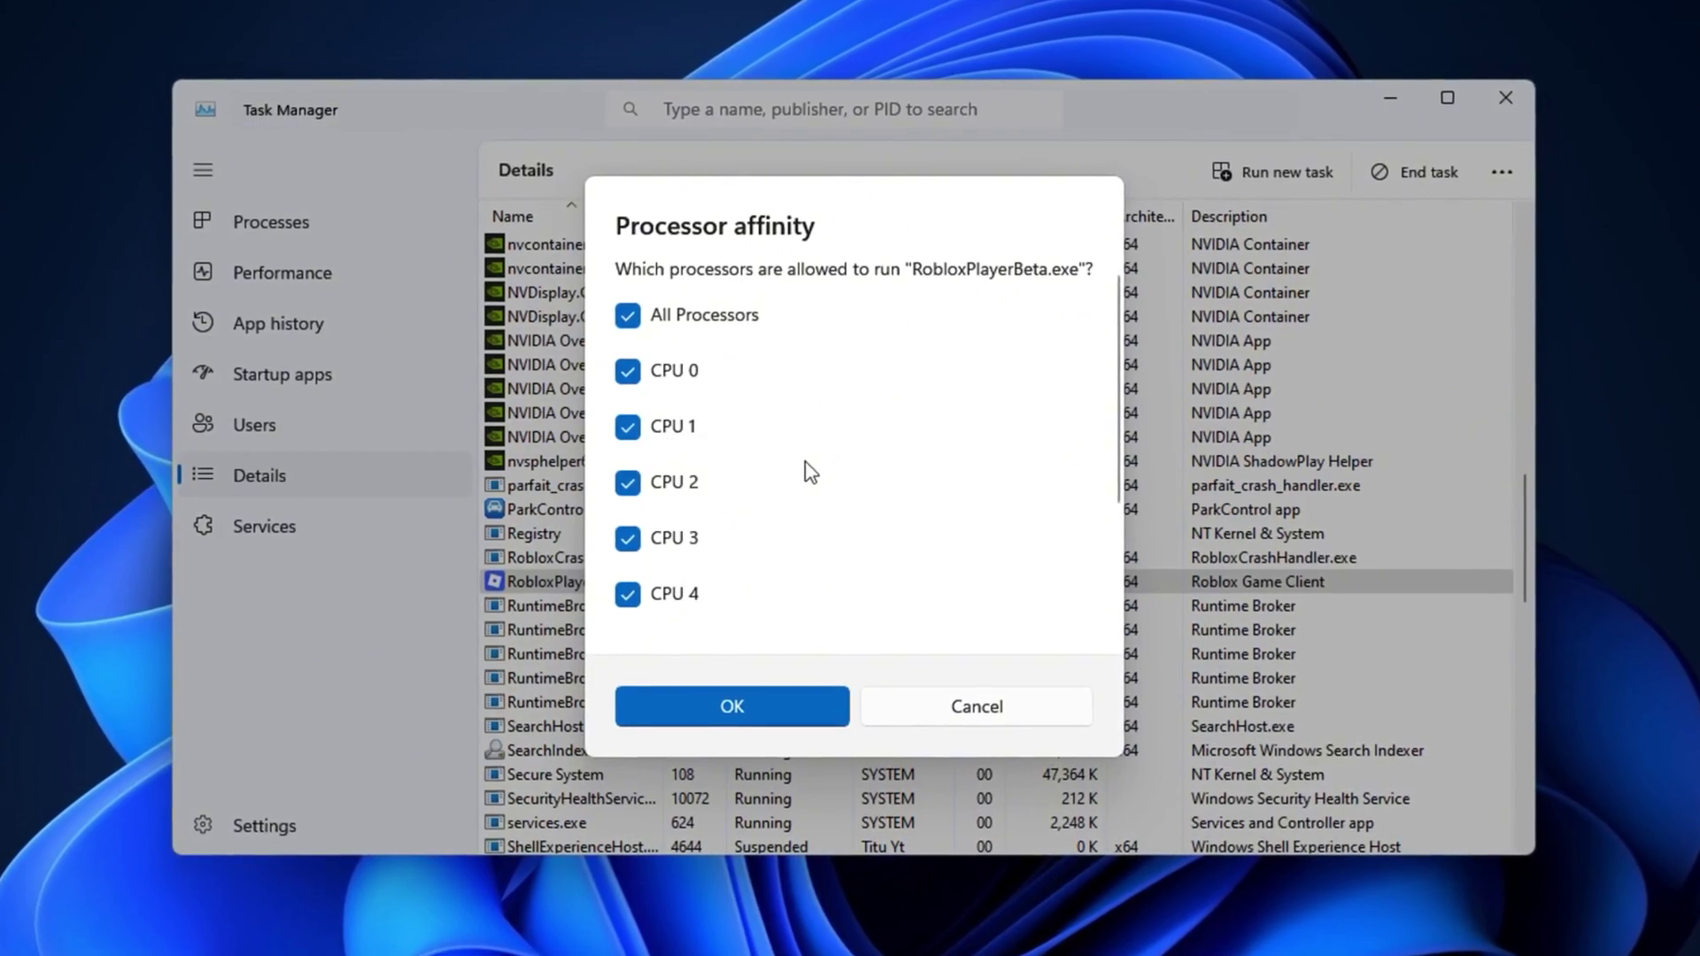
scroll(810, 472, down, 3)
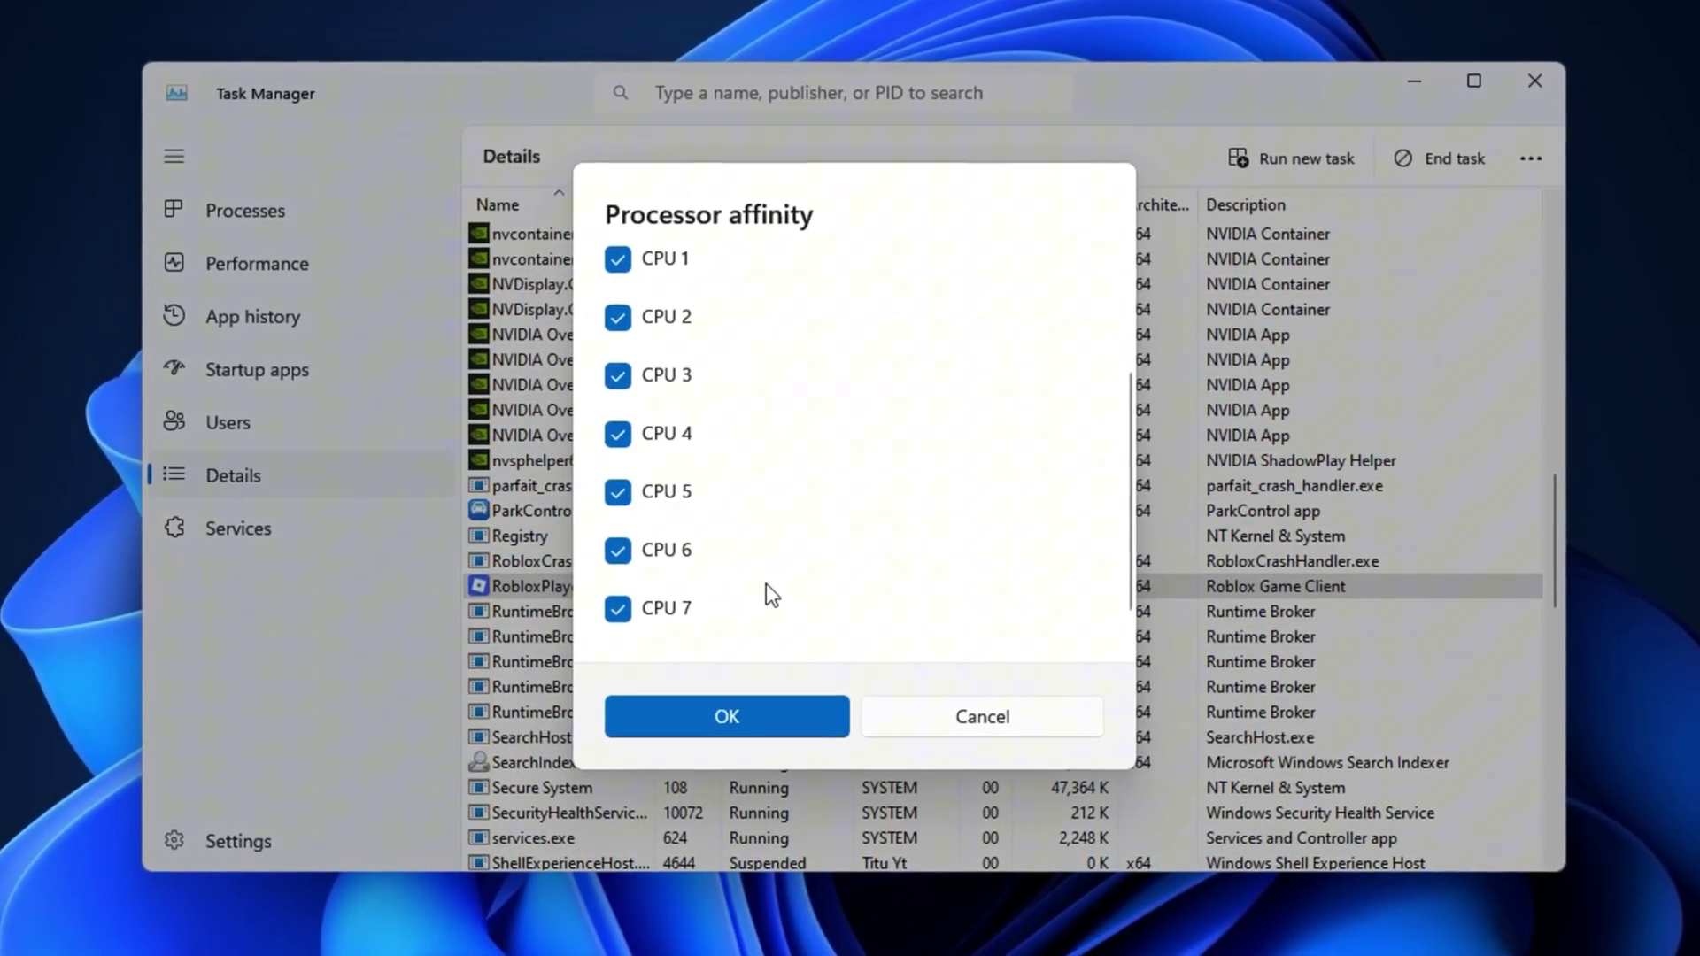
scroll(595, 455, up, 3)
scroll(763, 567, down, 3)
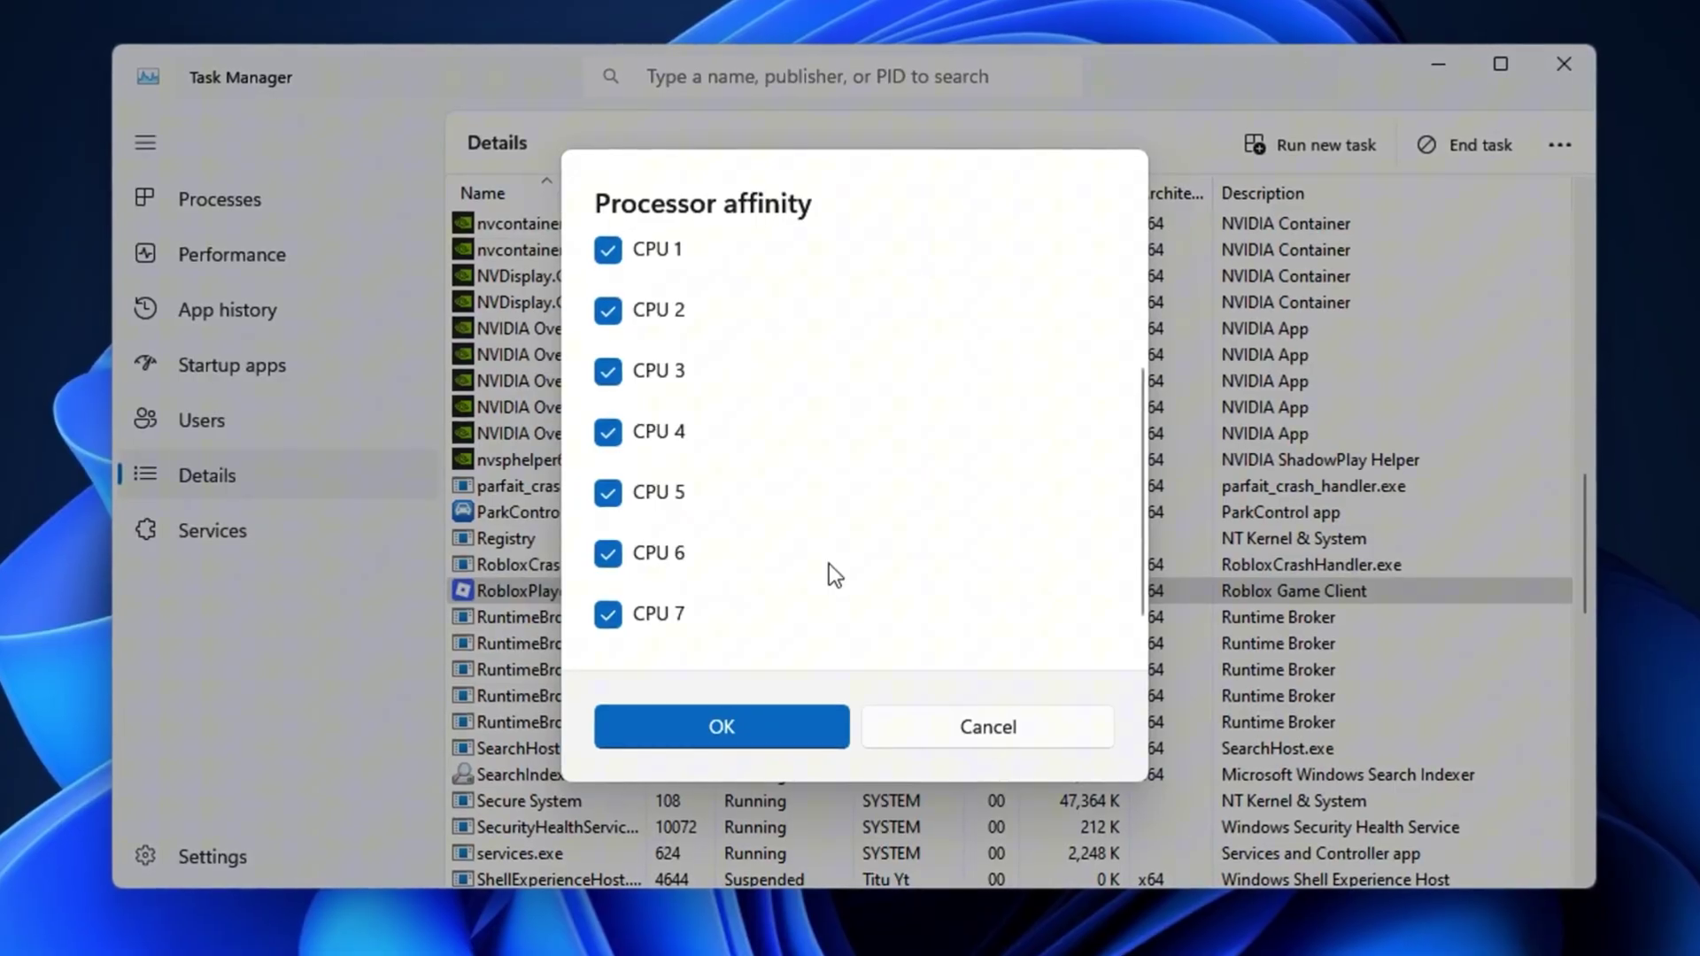
click(728, 728)
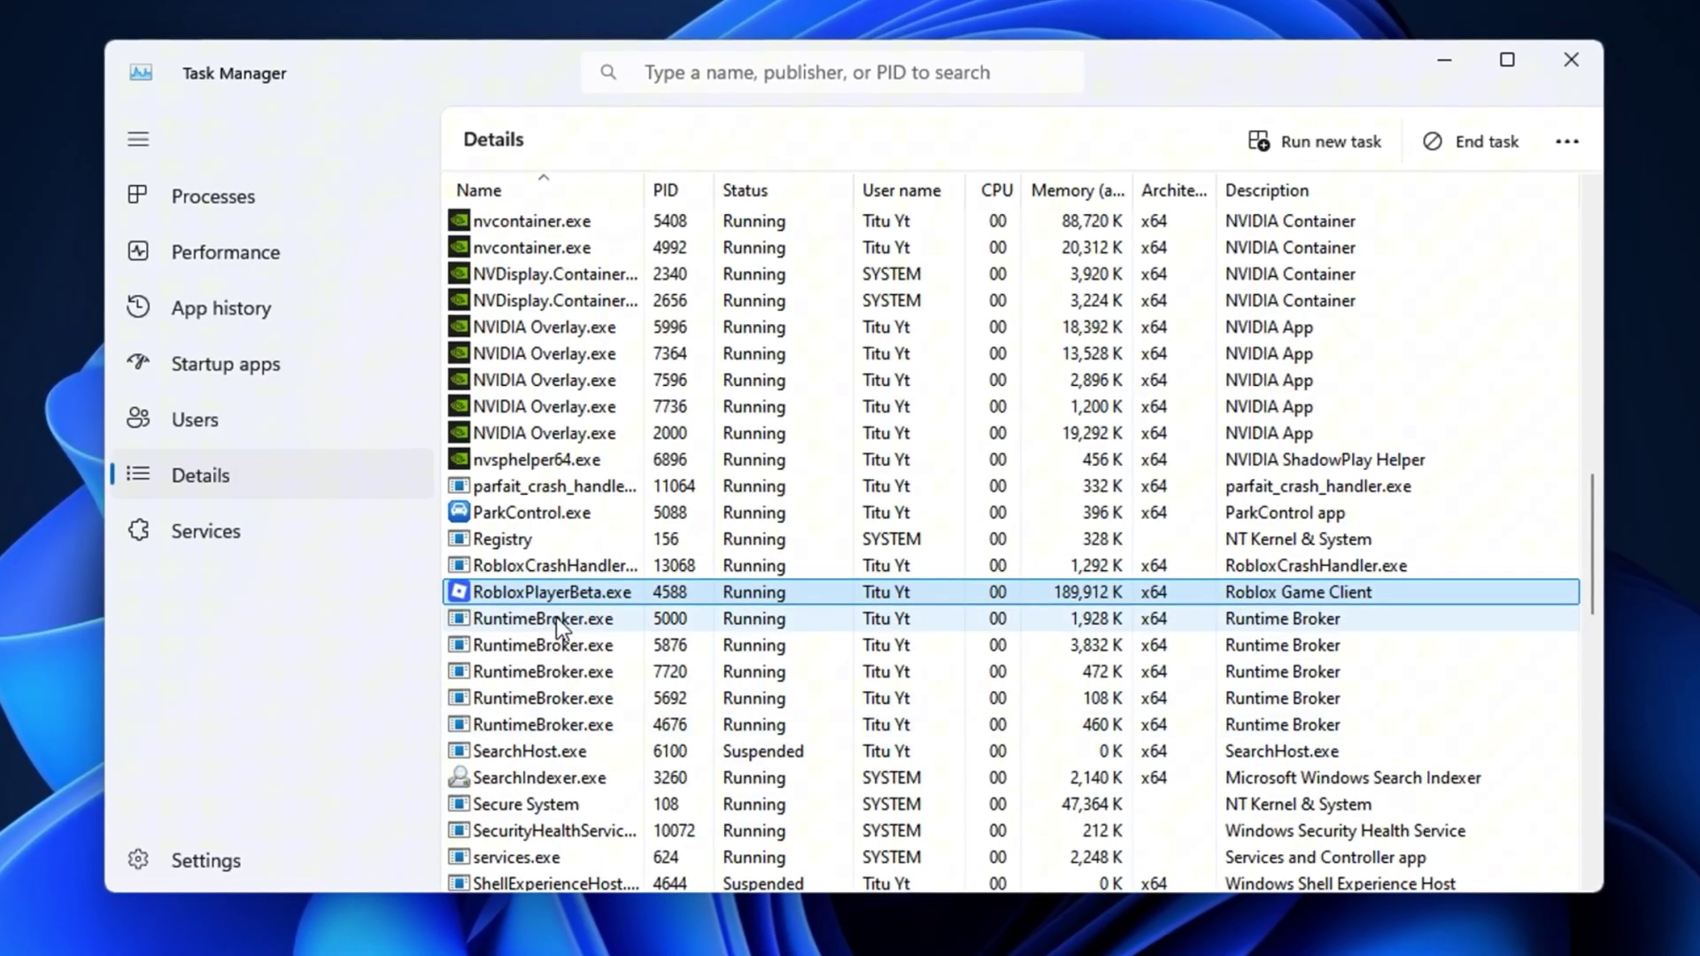
Step: Open the priority options for the RobloxPlayerBeta.exe process
right_click(504, 602)
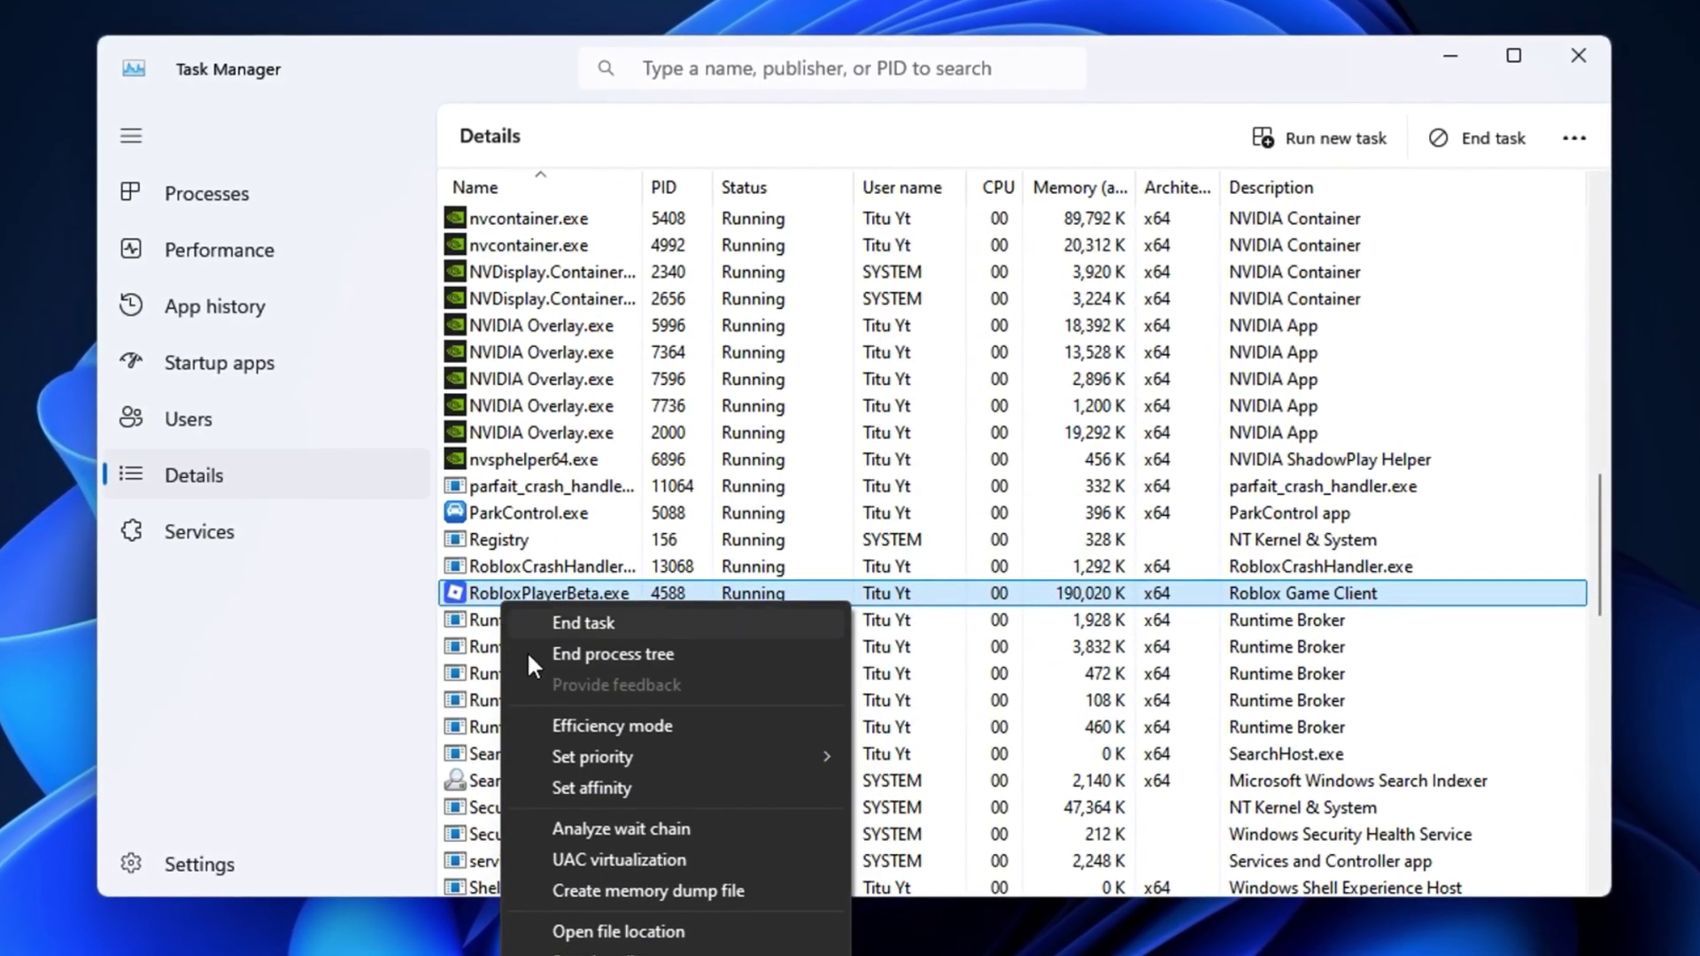
mouse_move(741, 767)
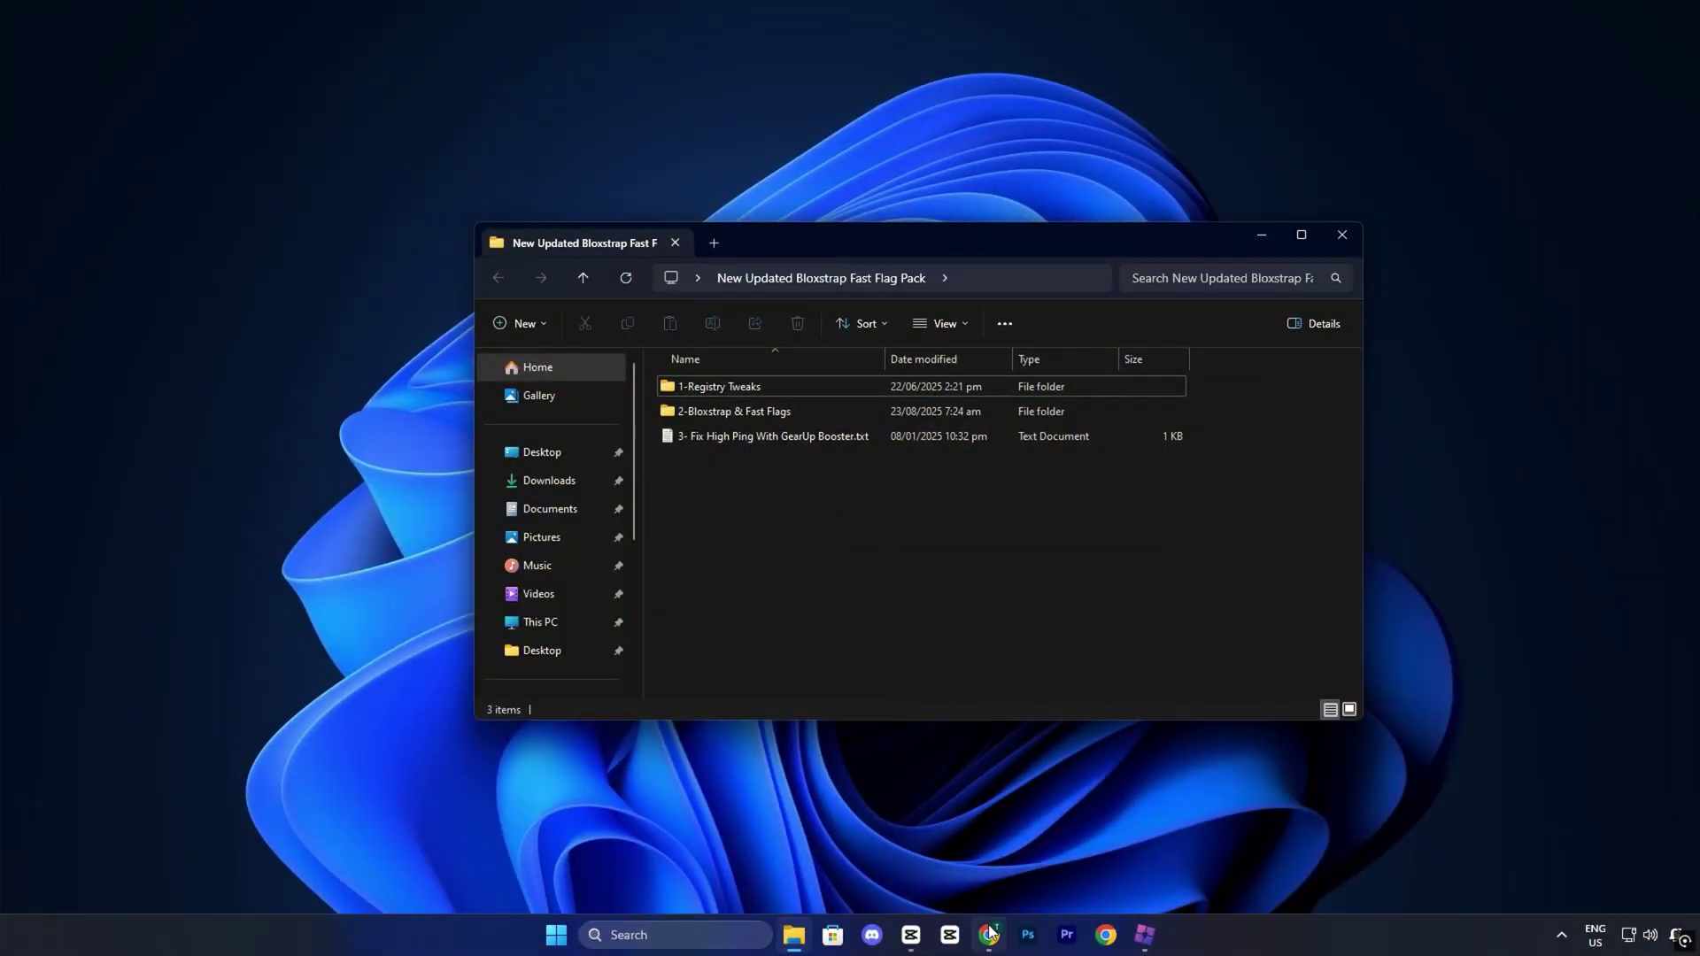
Step: Switch to Chrome, look through the recent posts on the HASNZ TWEAKS website, and leave the browser
click(989, 931)
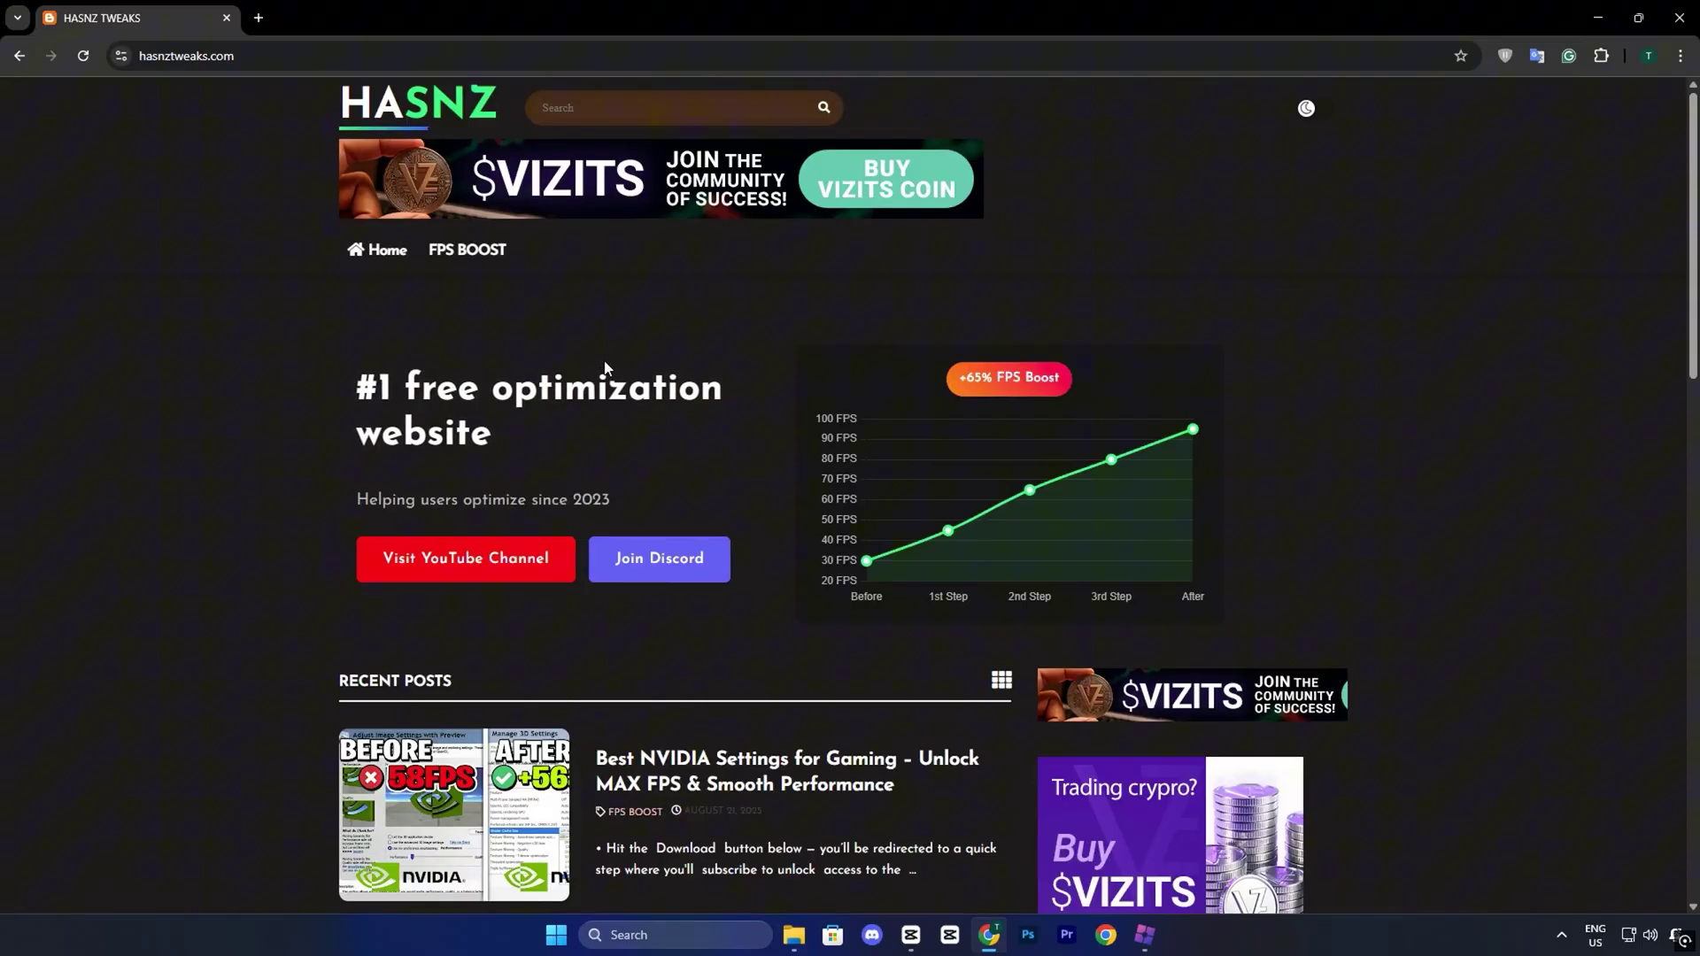
scroll(617, 426, down, 5)
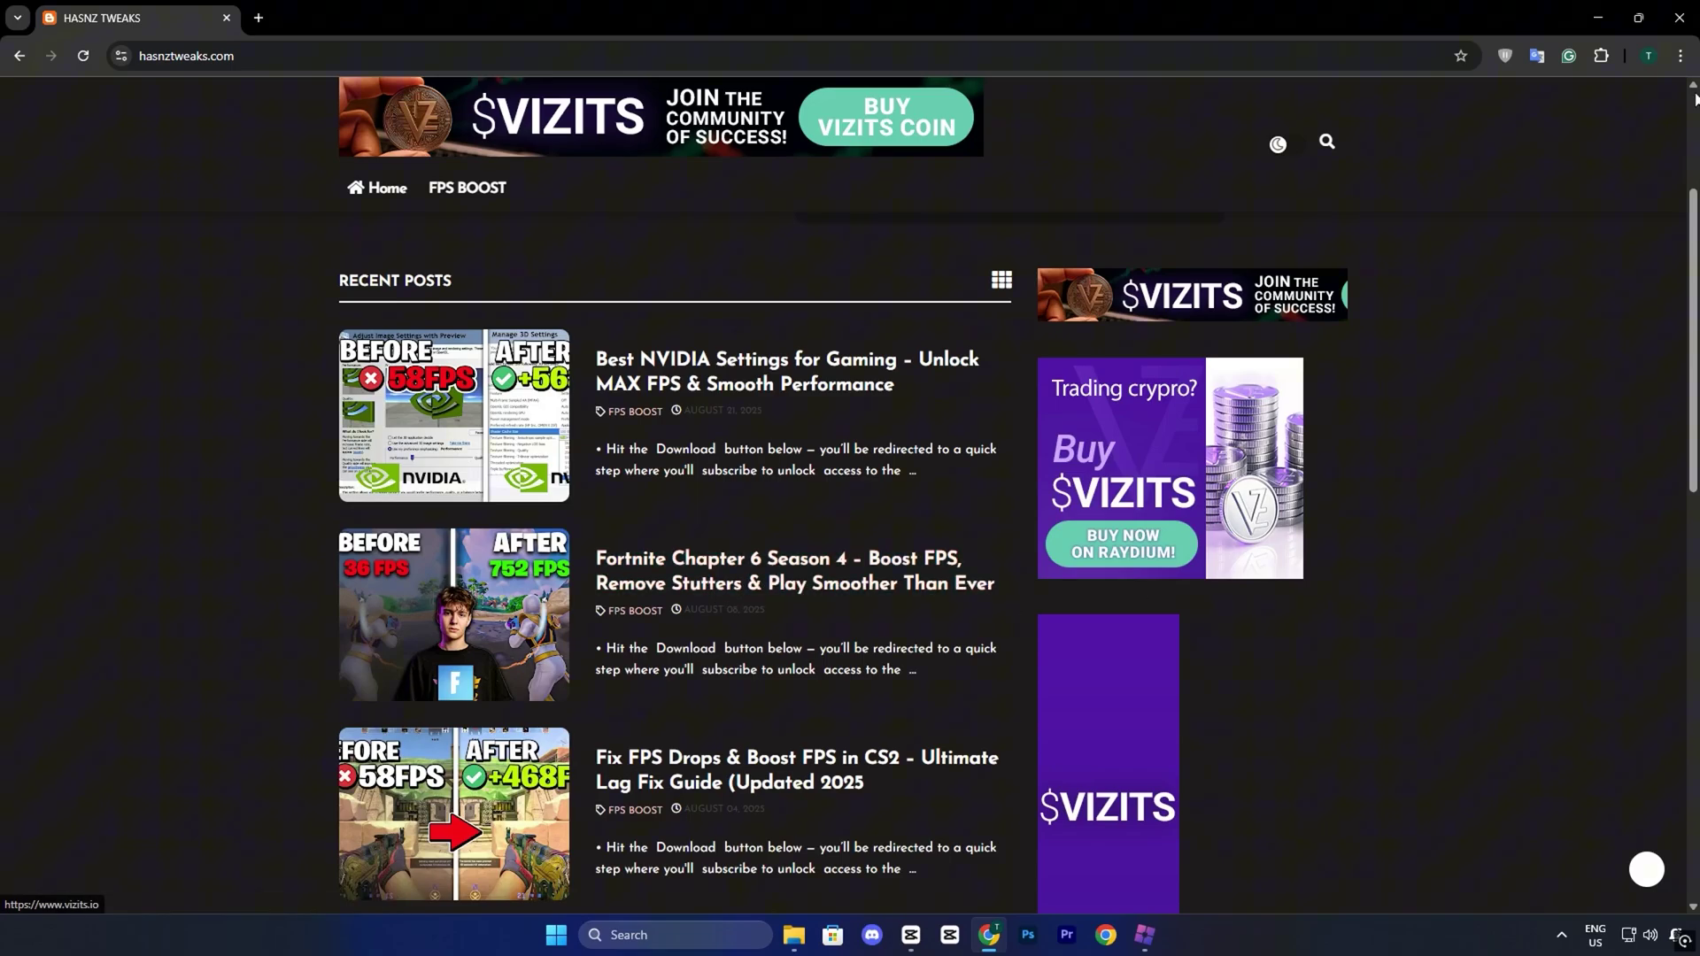
click(1669, 15)
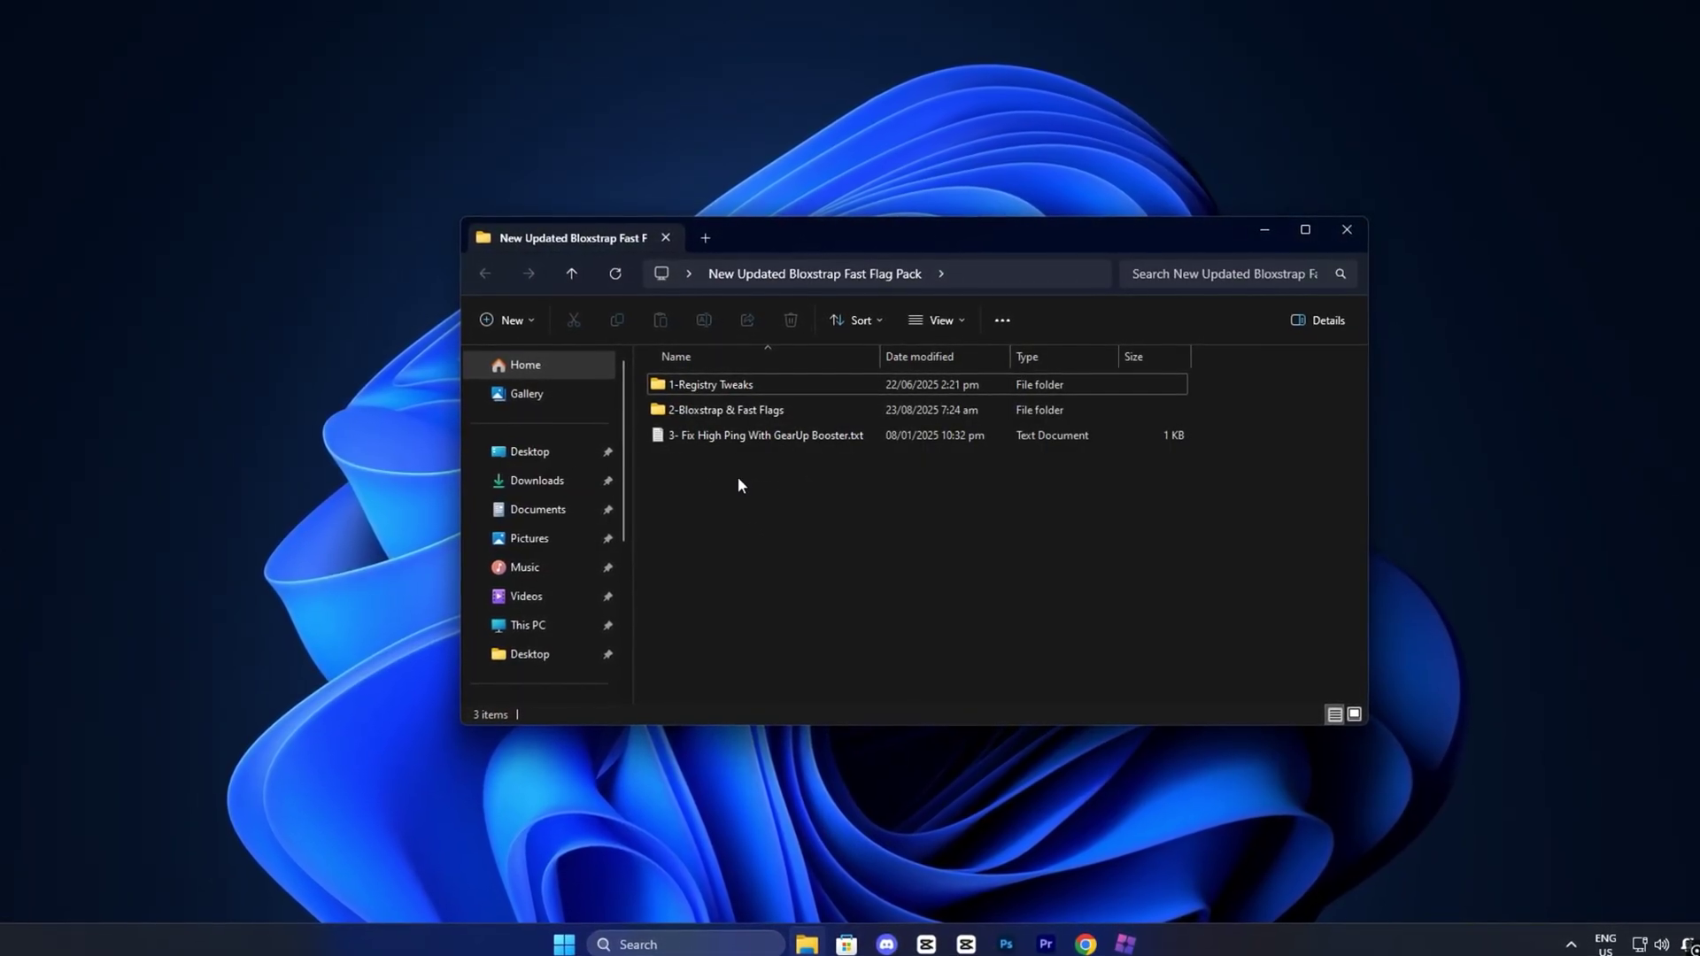
Step: Open the 1-Registry Tweaks folder and look over its registry files, including Disable File History Service, Disable Maintenance and Disable Power Throttling
double_click(768, 390)
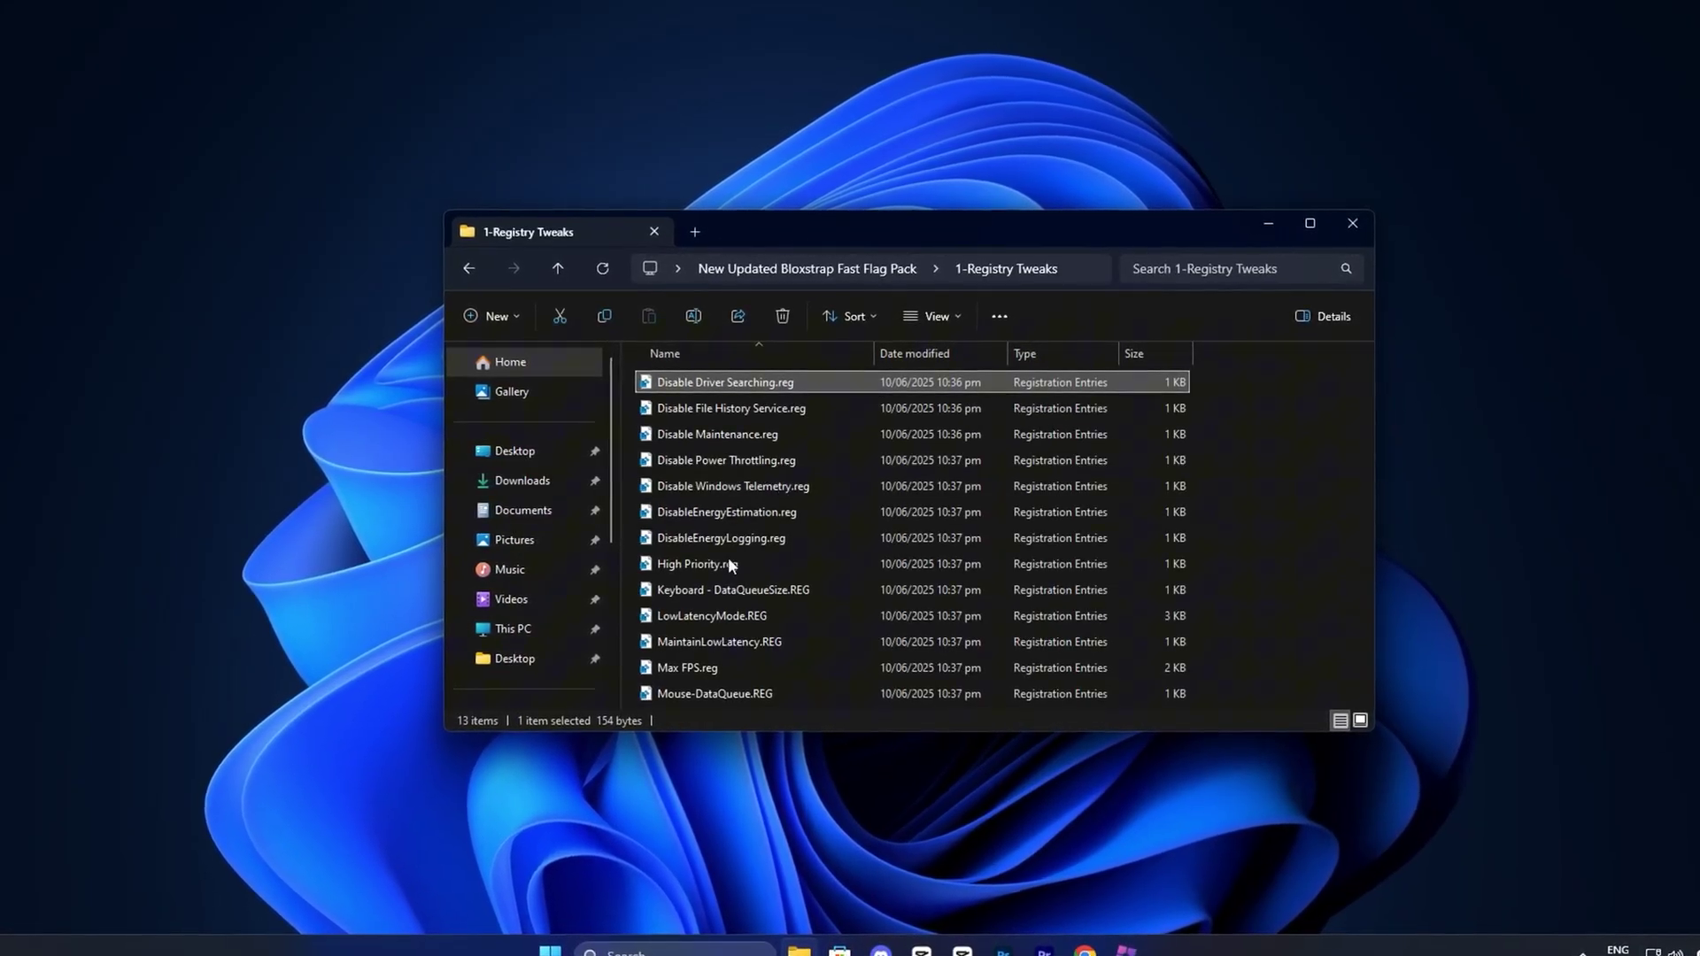
key(ctrl+a)
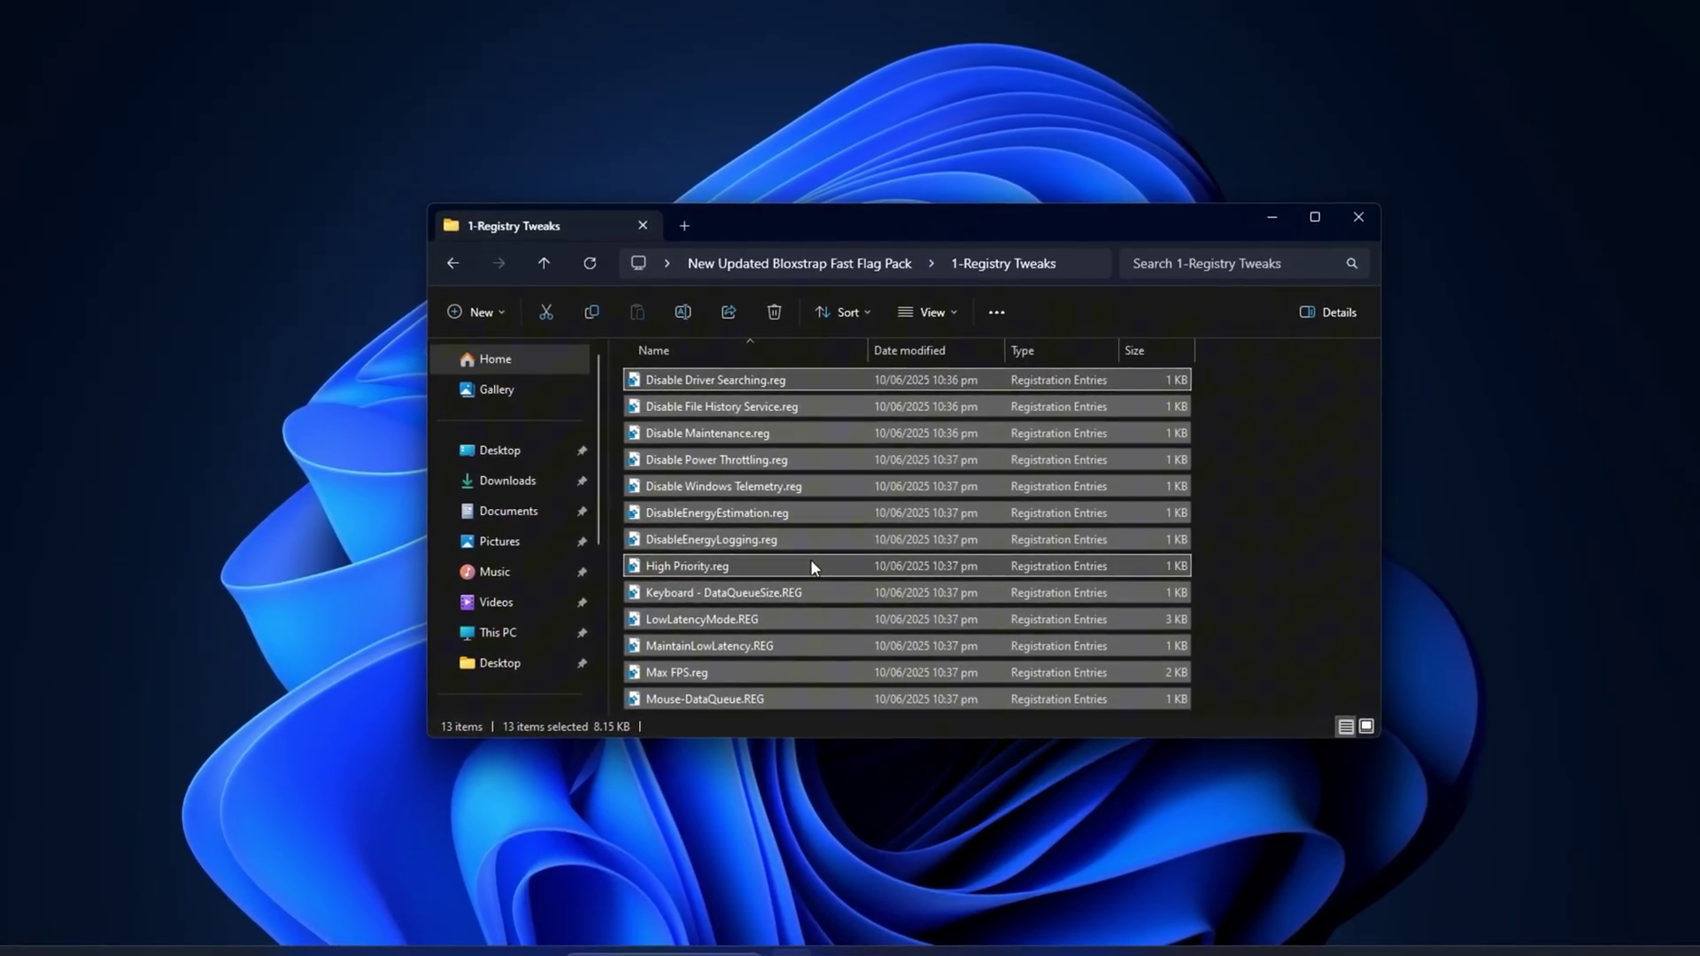
click(1275, 586)
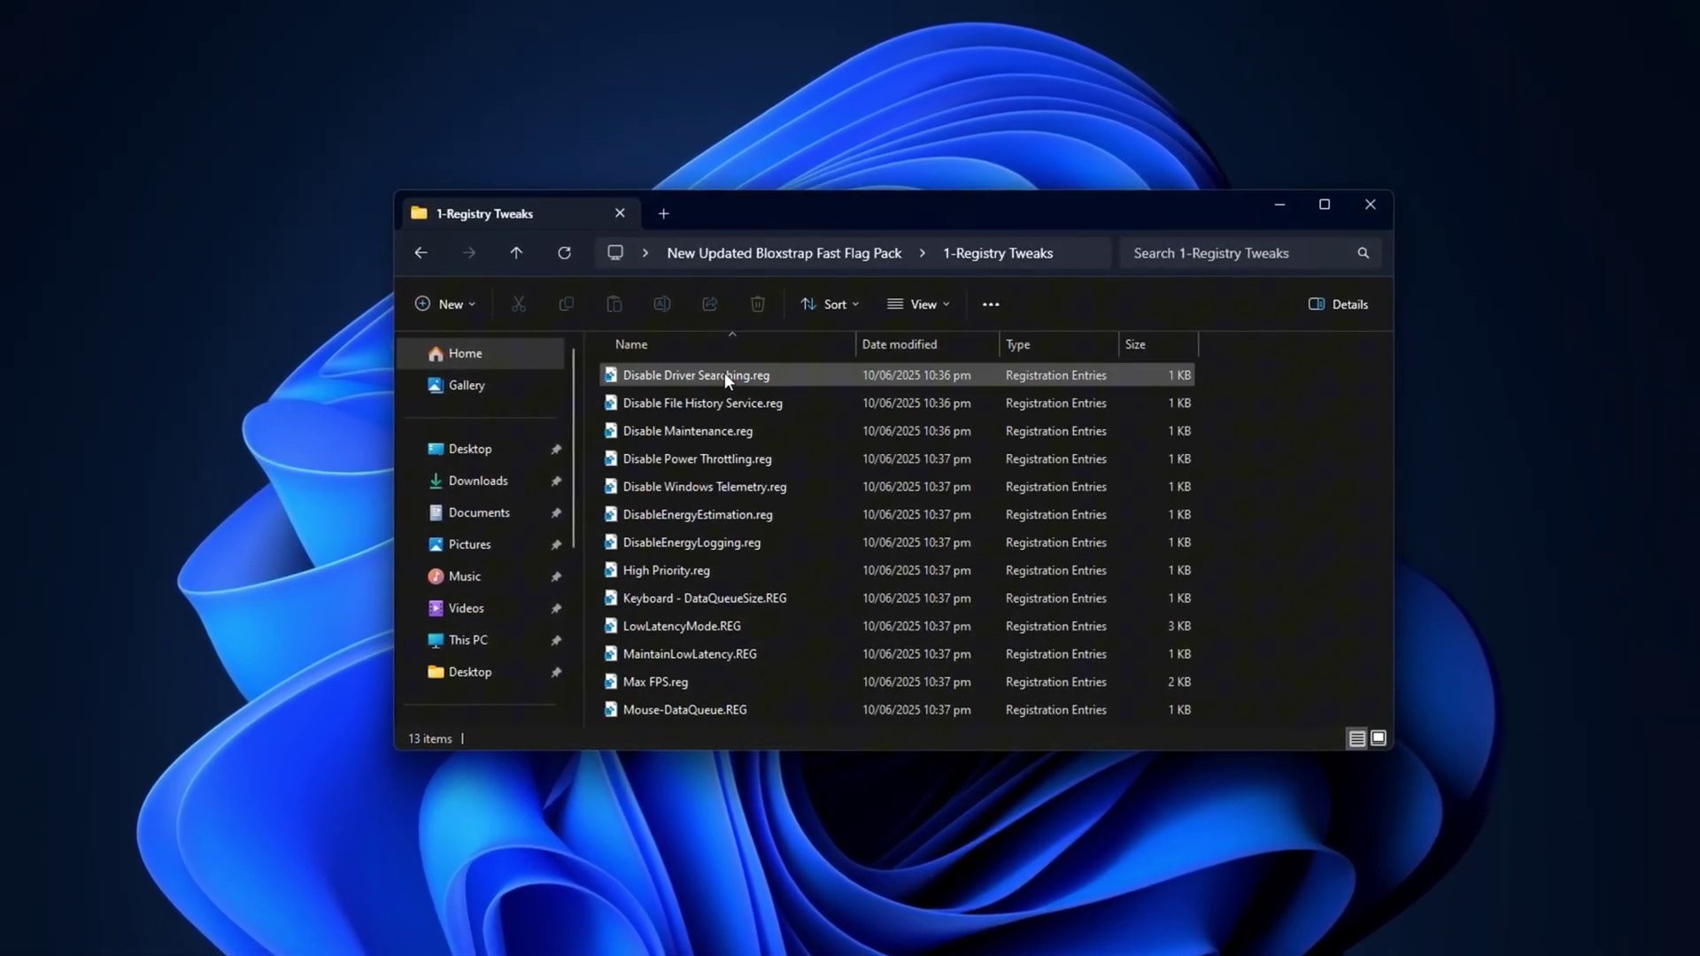
click(676, 407)
click(672, 432)
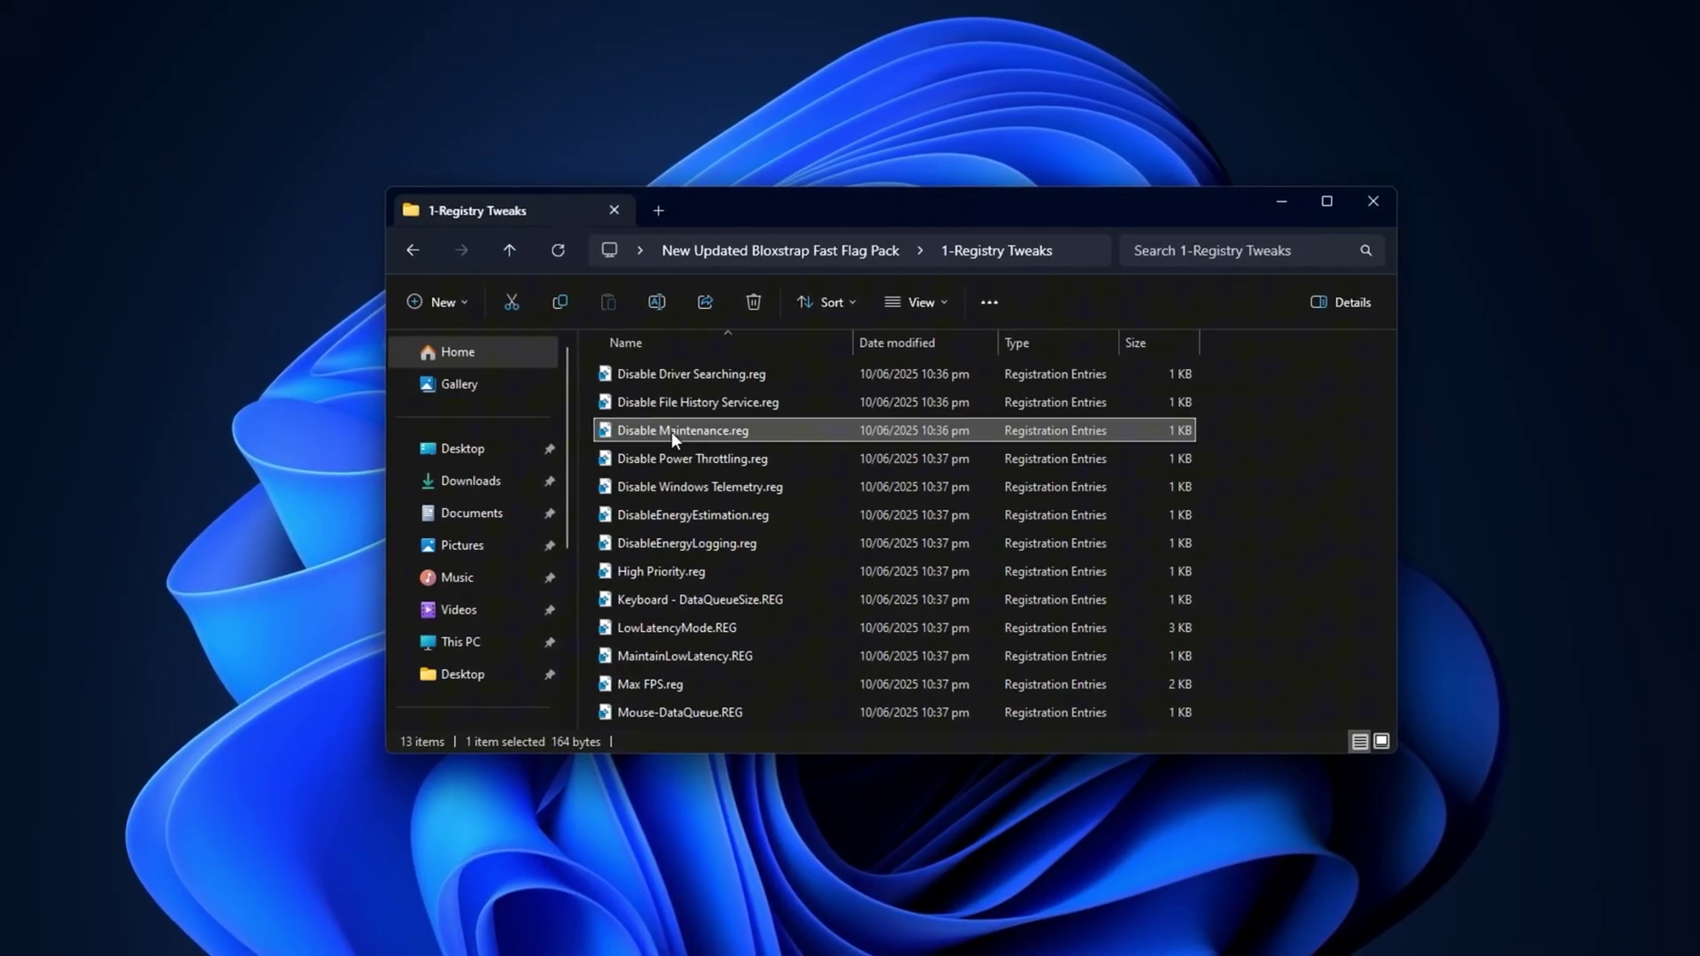
click(666, 456)
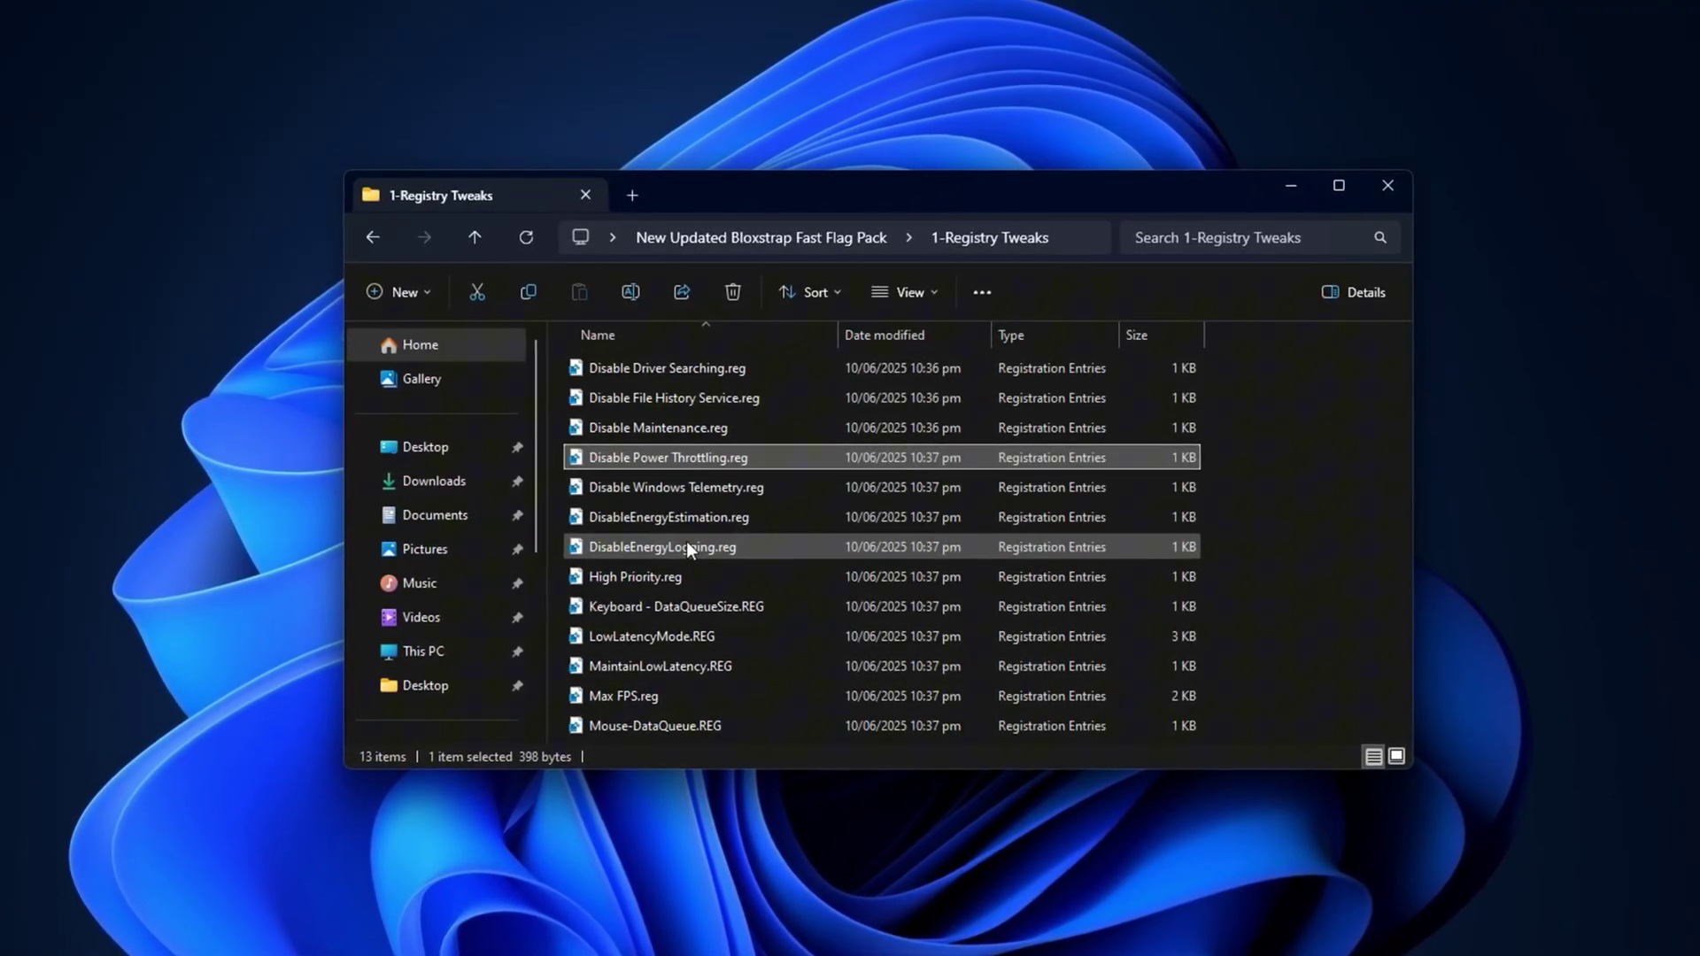
Step: Reopen the 1-Registry Tweaks folder from the pack's main folder and point out LowLatencyMode.REG, MaintainLowLatency.REG and Max FPS.reg
key(alt+Left)
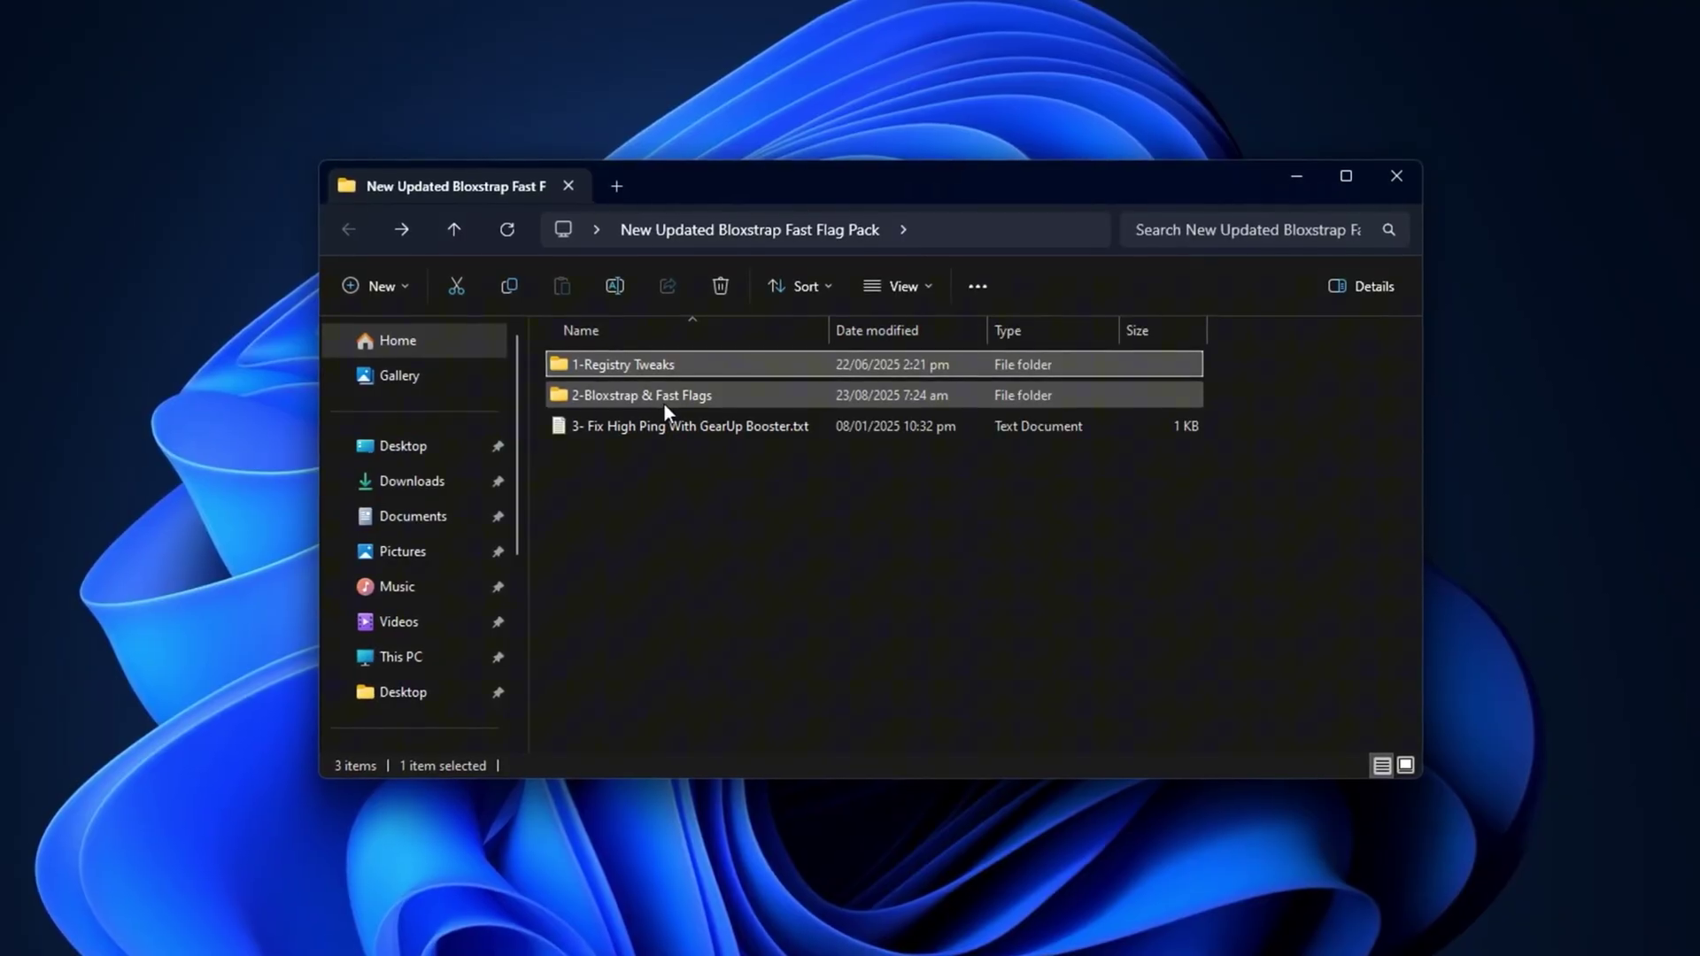
double_click(683, 363)
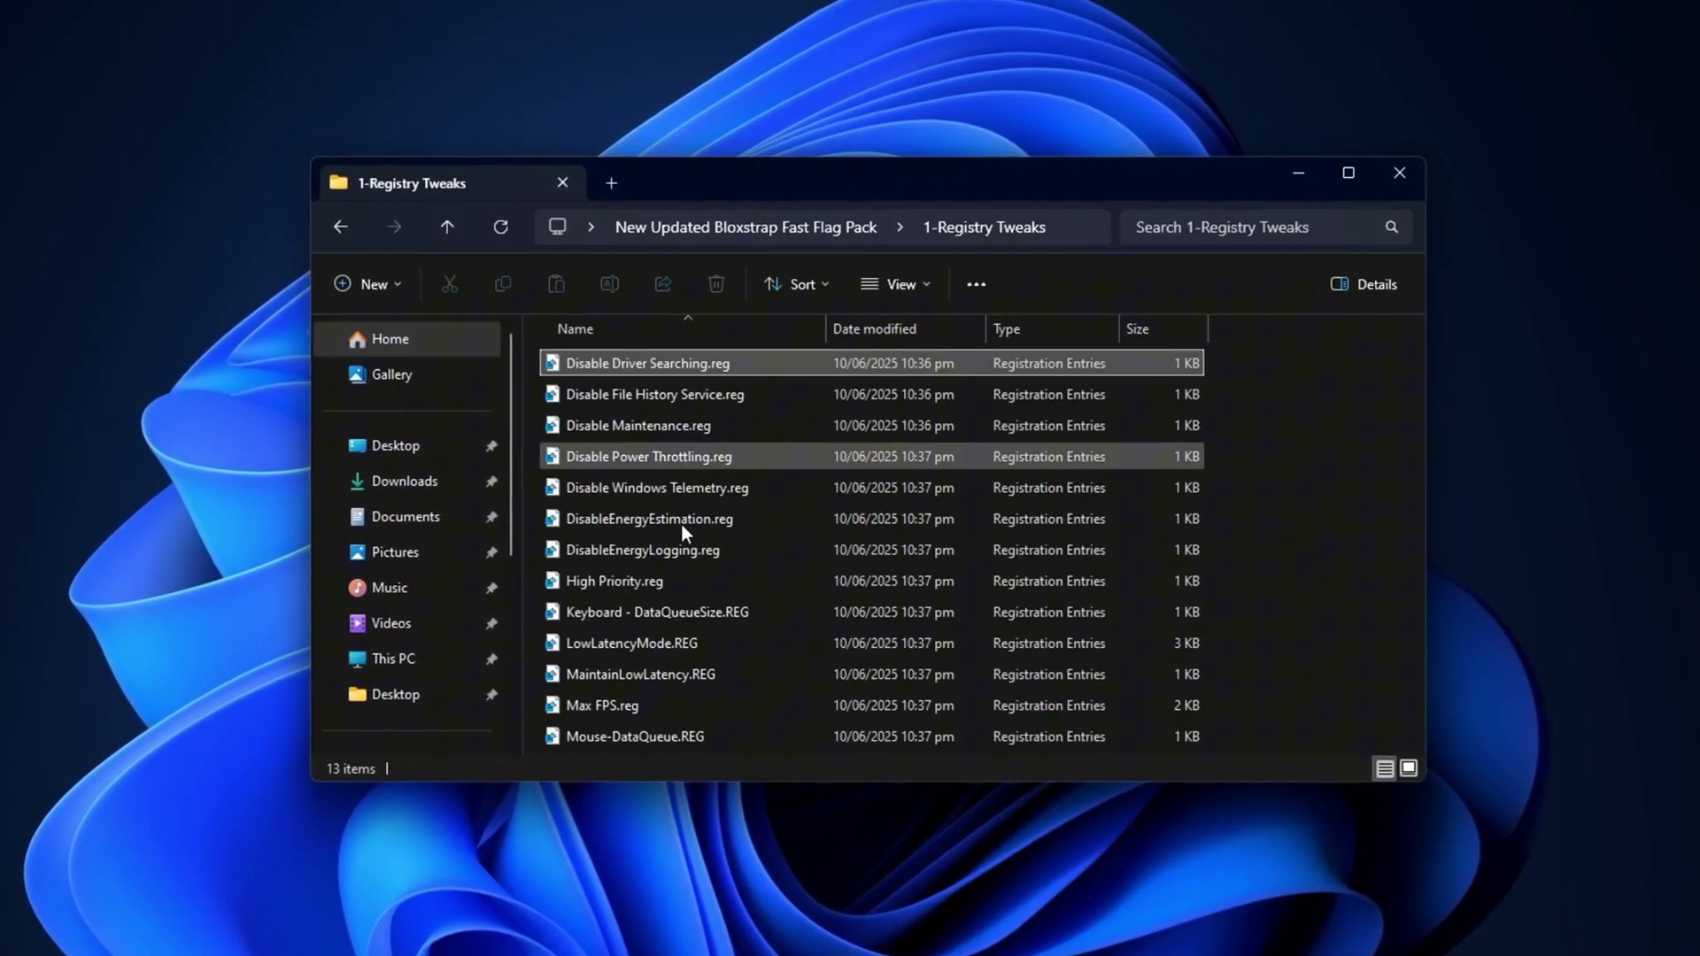
click(693, 644)
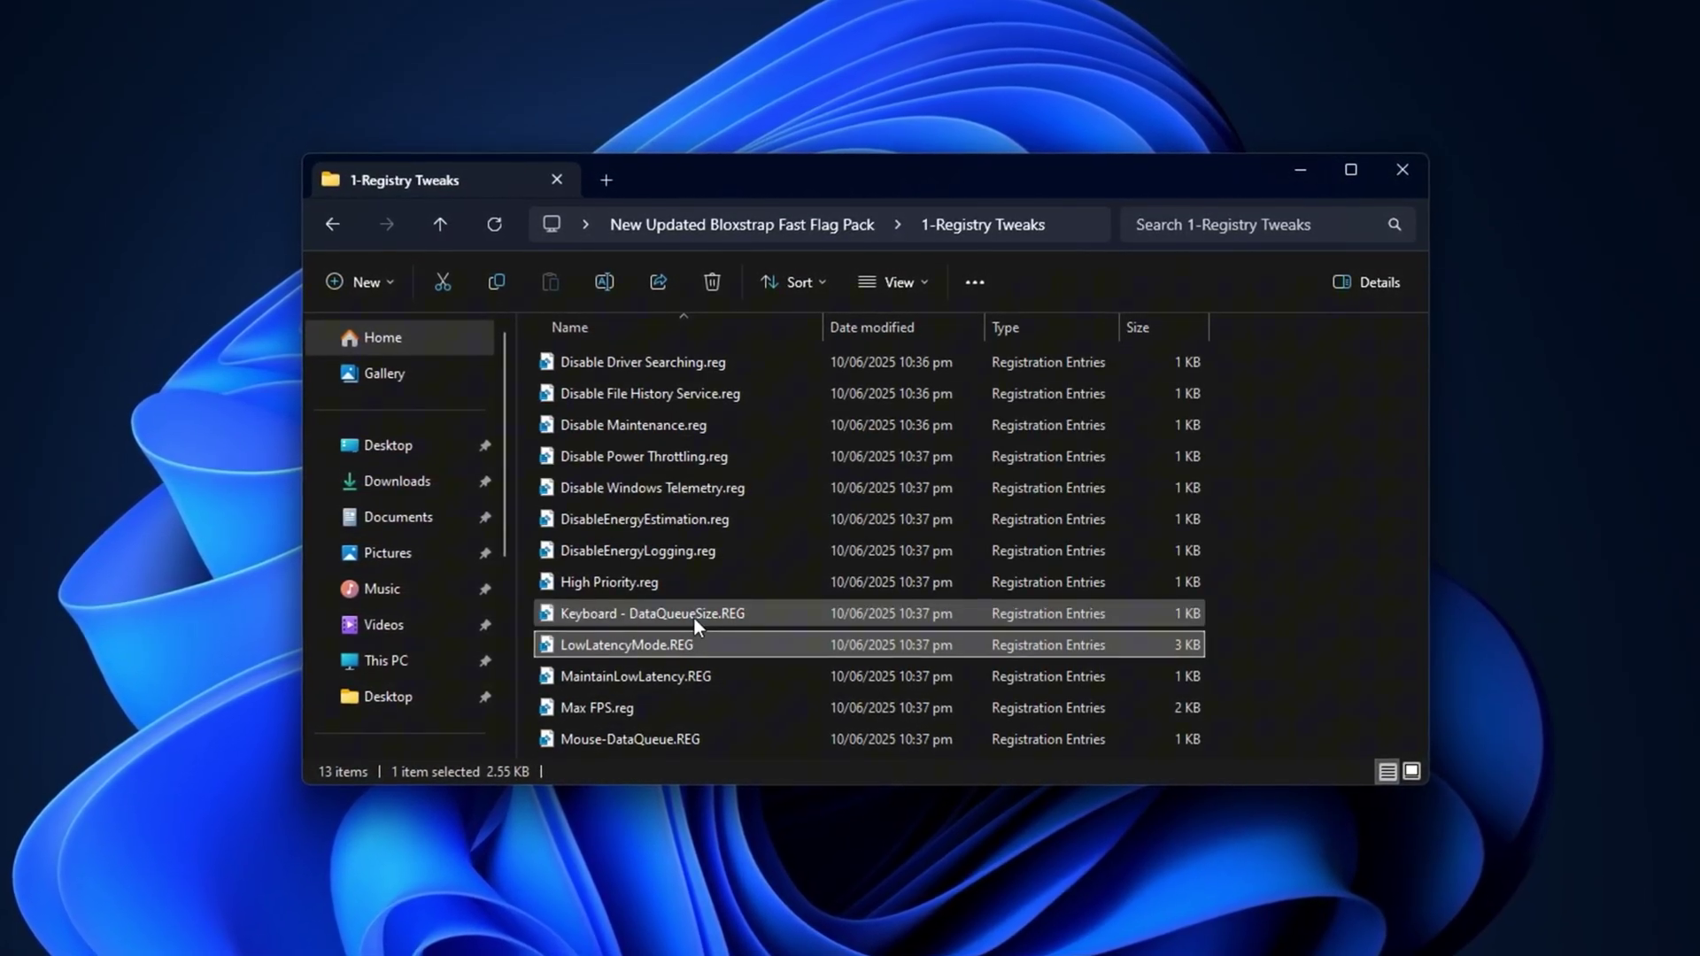
click(682, 674)
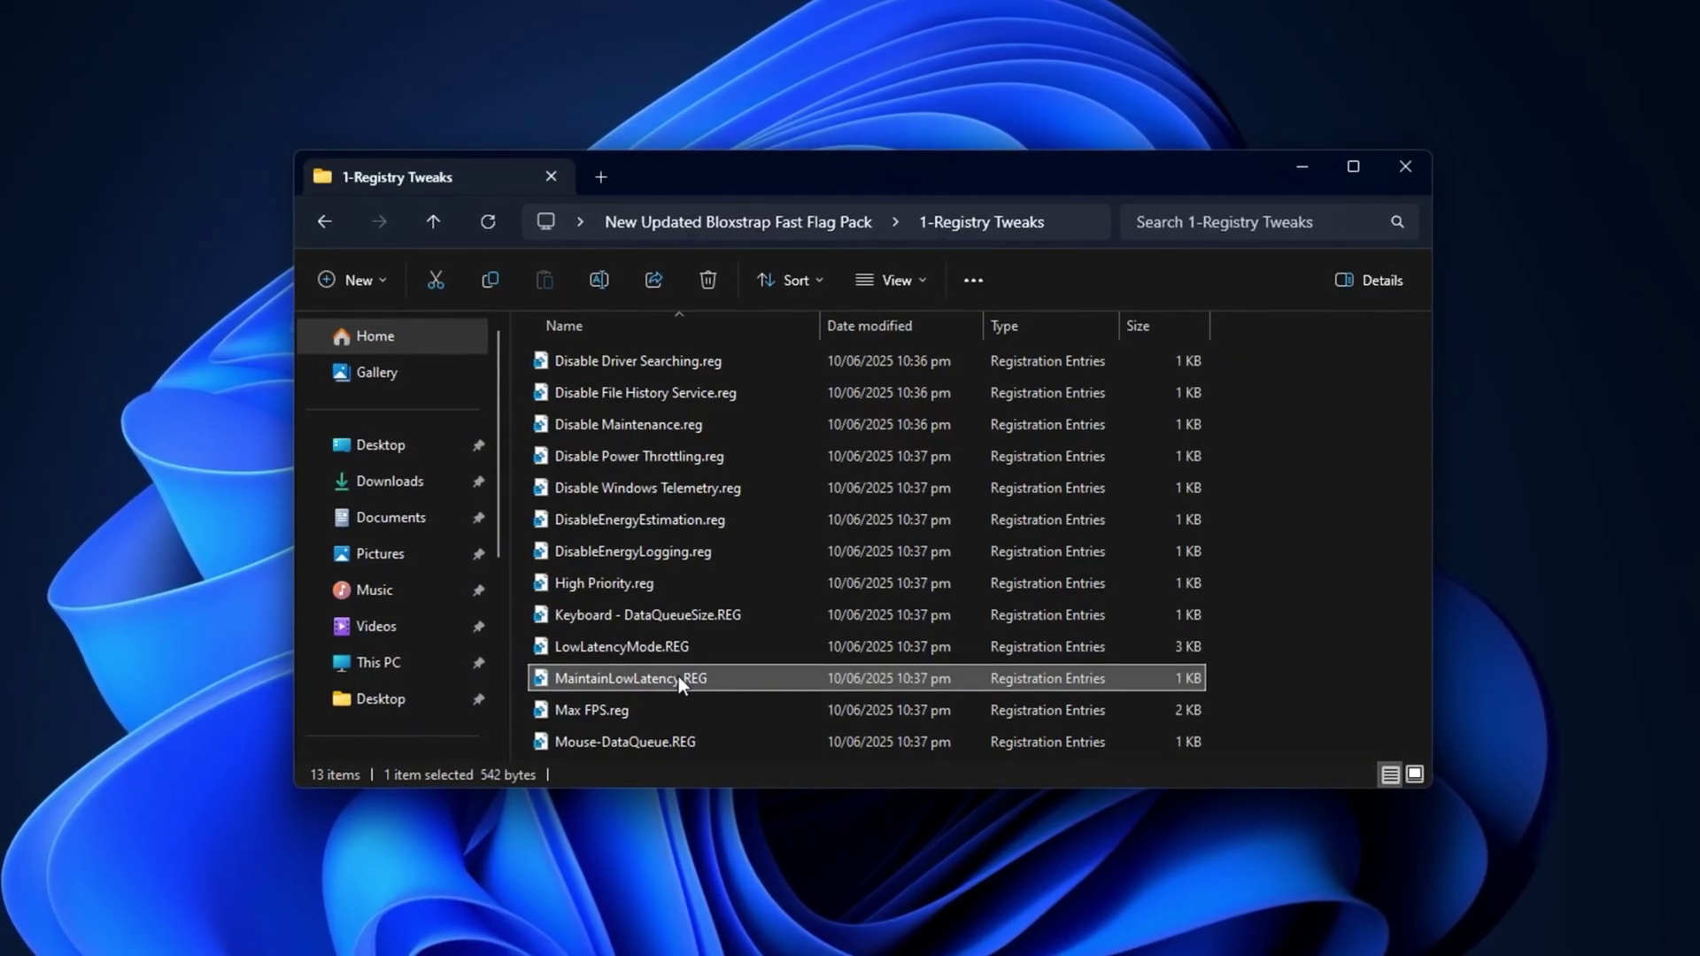
click(647, 709)
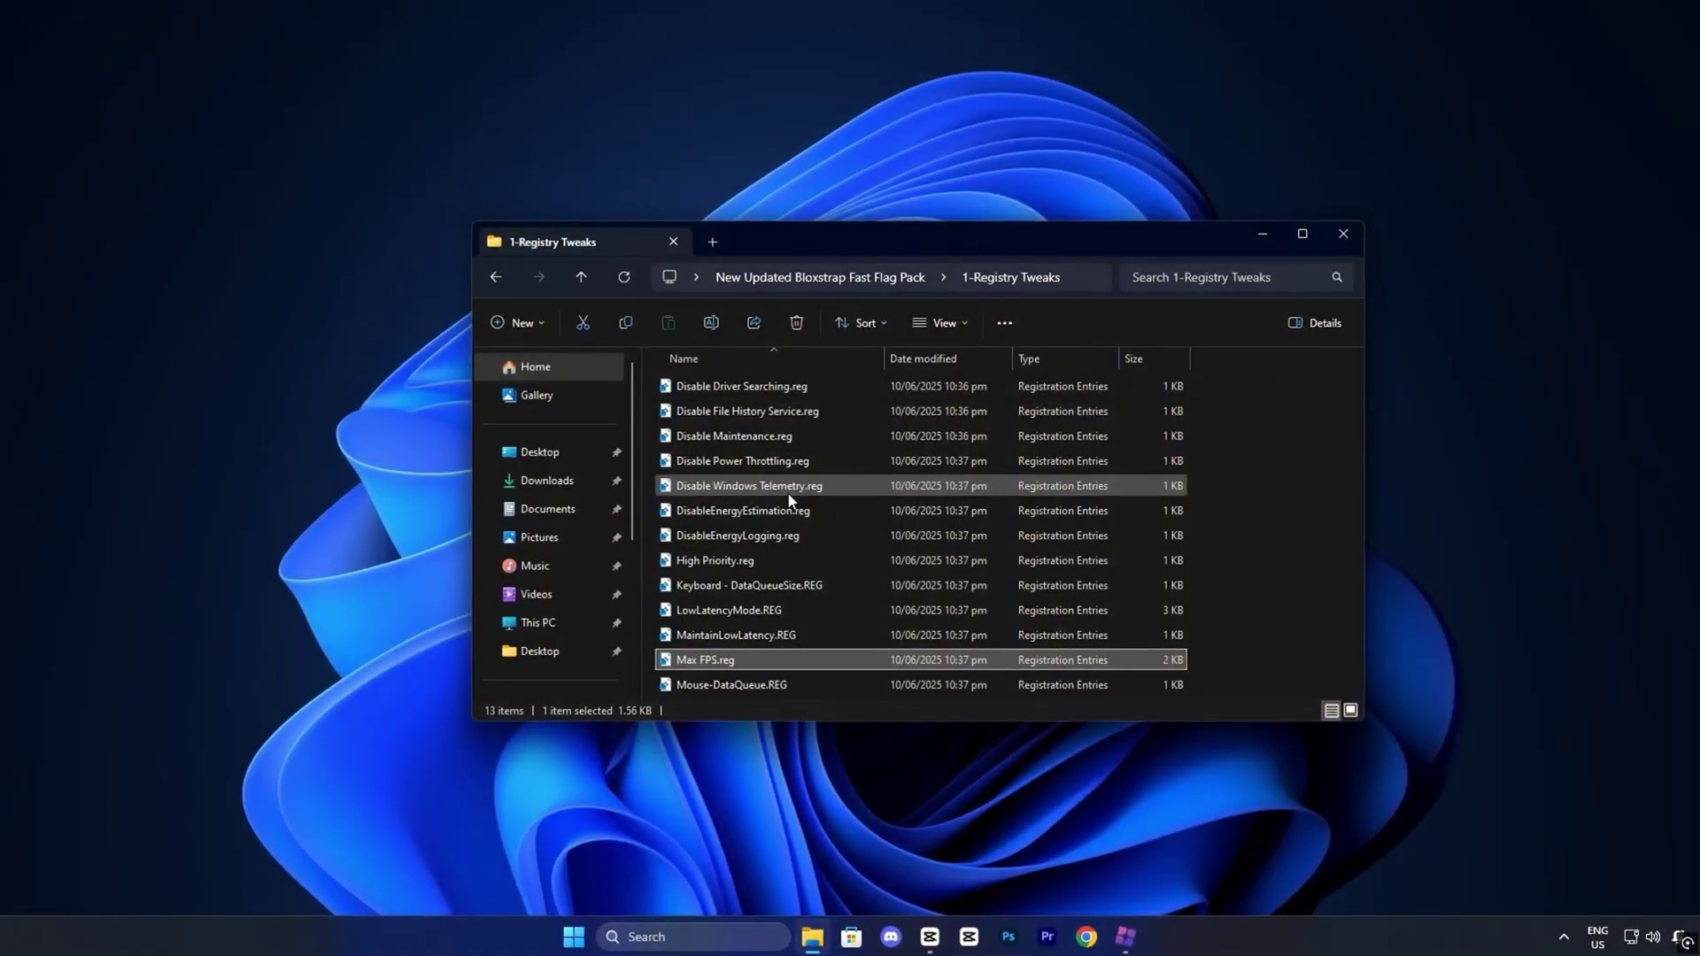
Step: Go back to the pack's main folder, open the 2-Bloxstrap & Fast Flags folder and select Bloxstrap.exe
key(alt+Left)
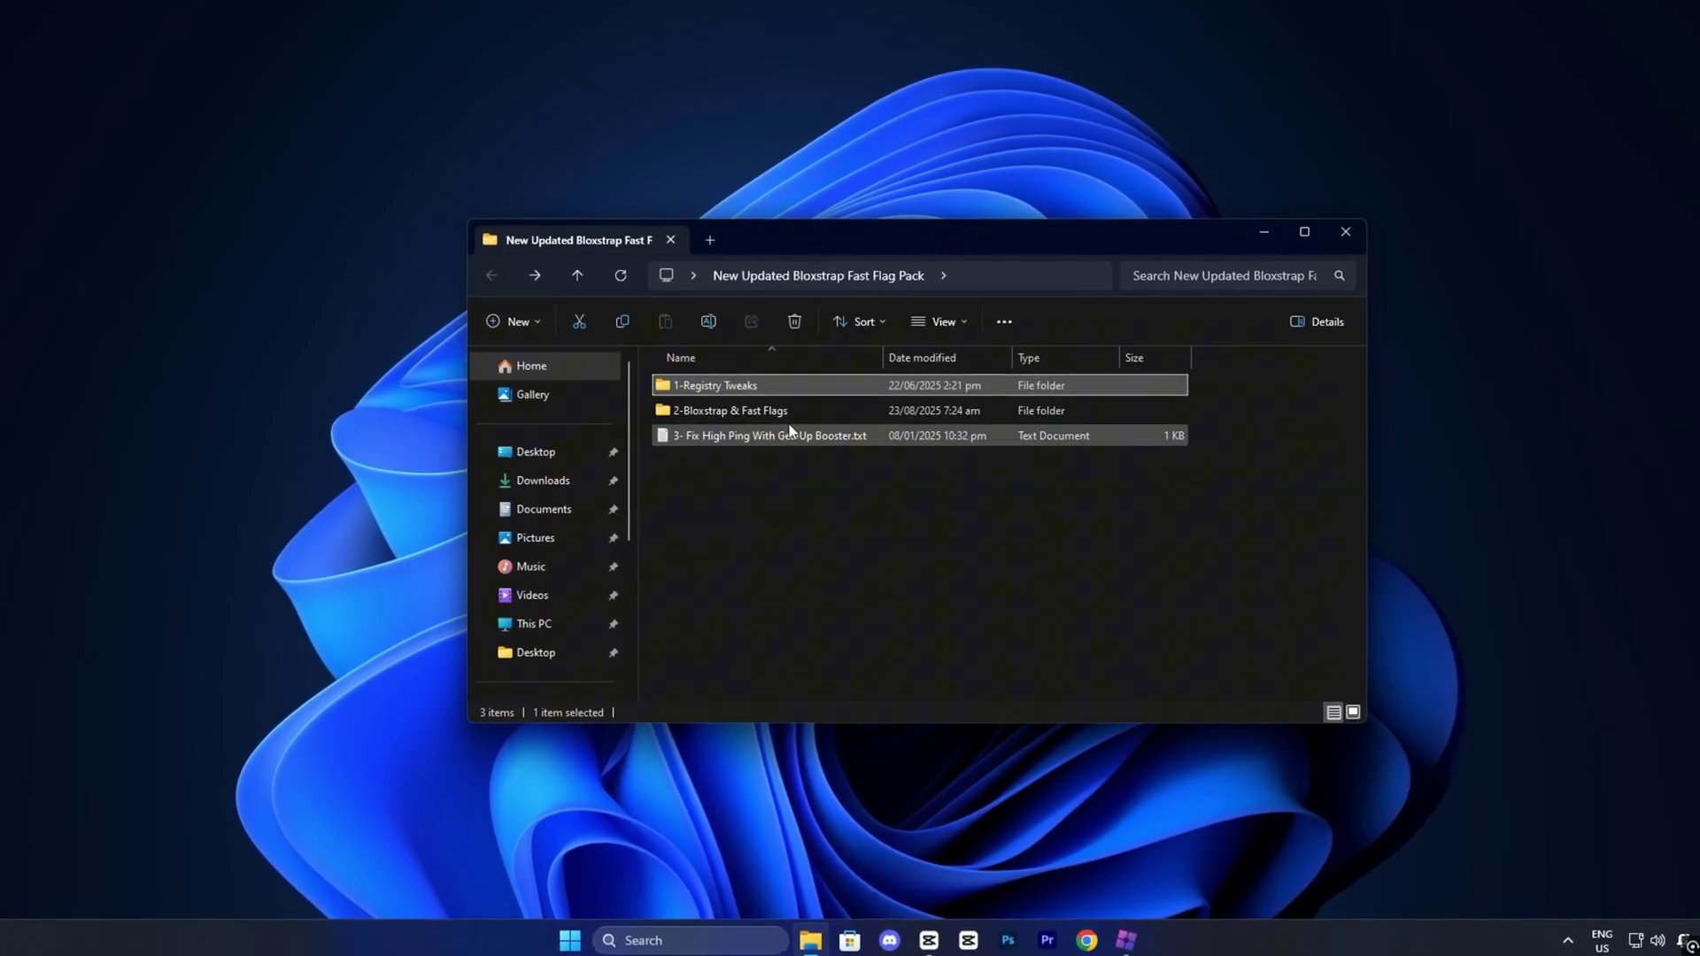
click(809, 409)
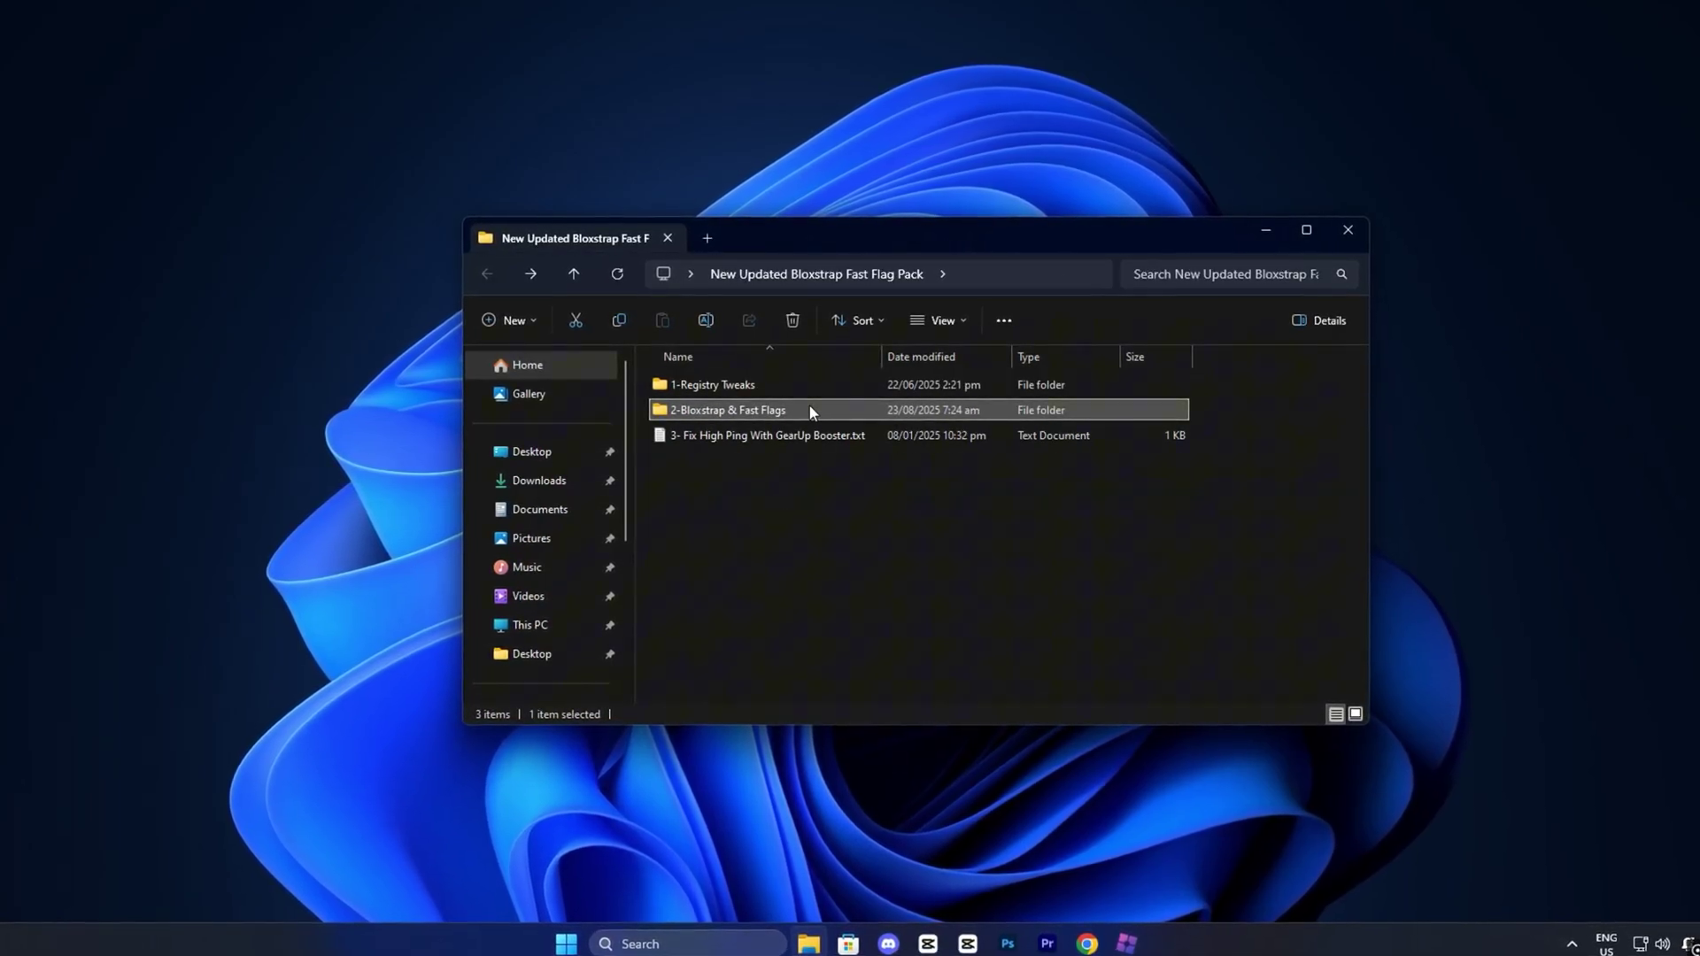
double_click(809, 405)
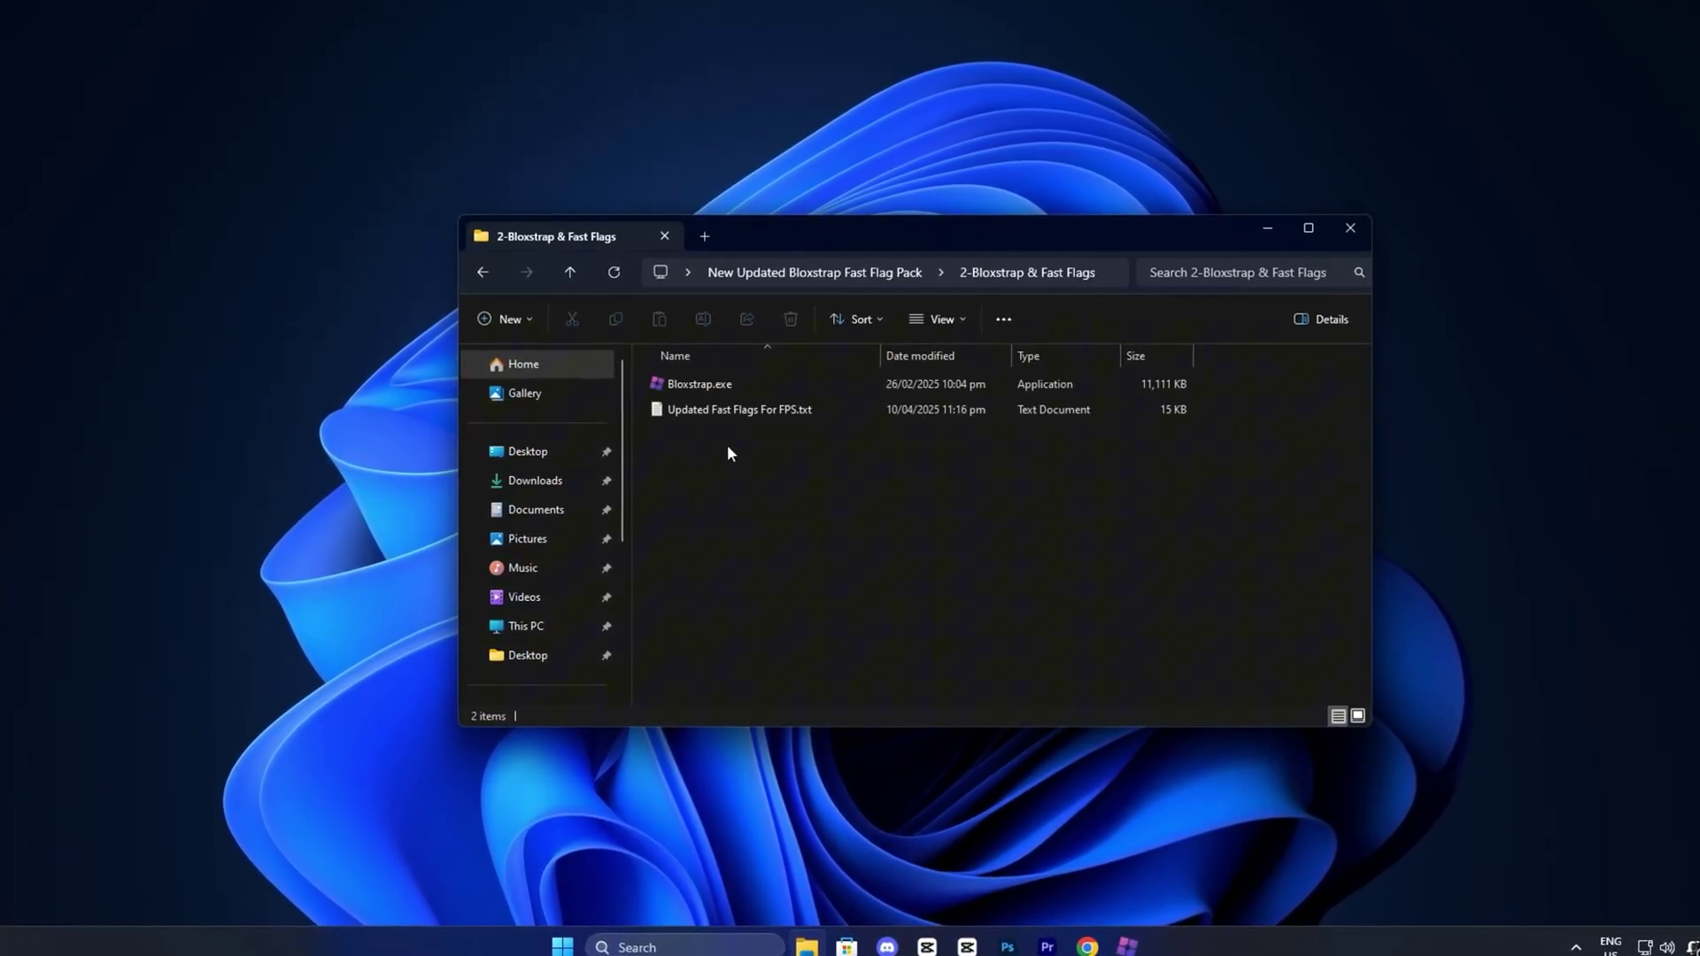
click(731, 382)
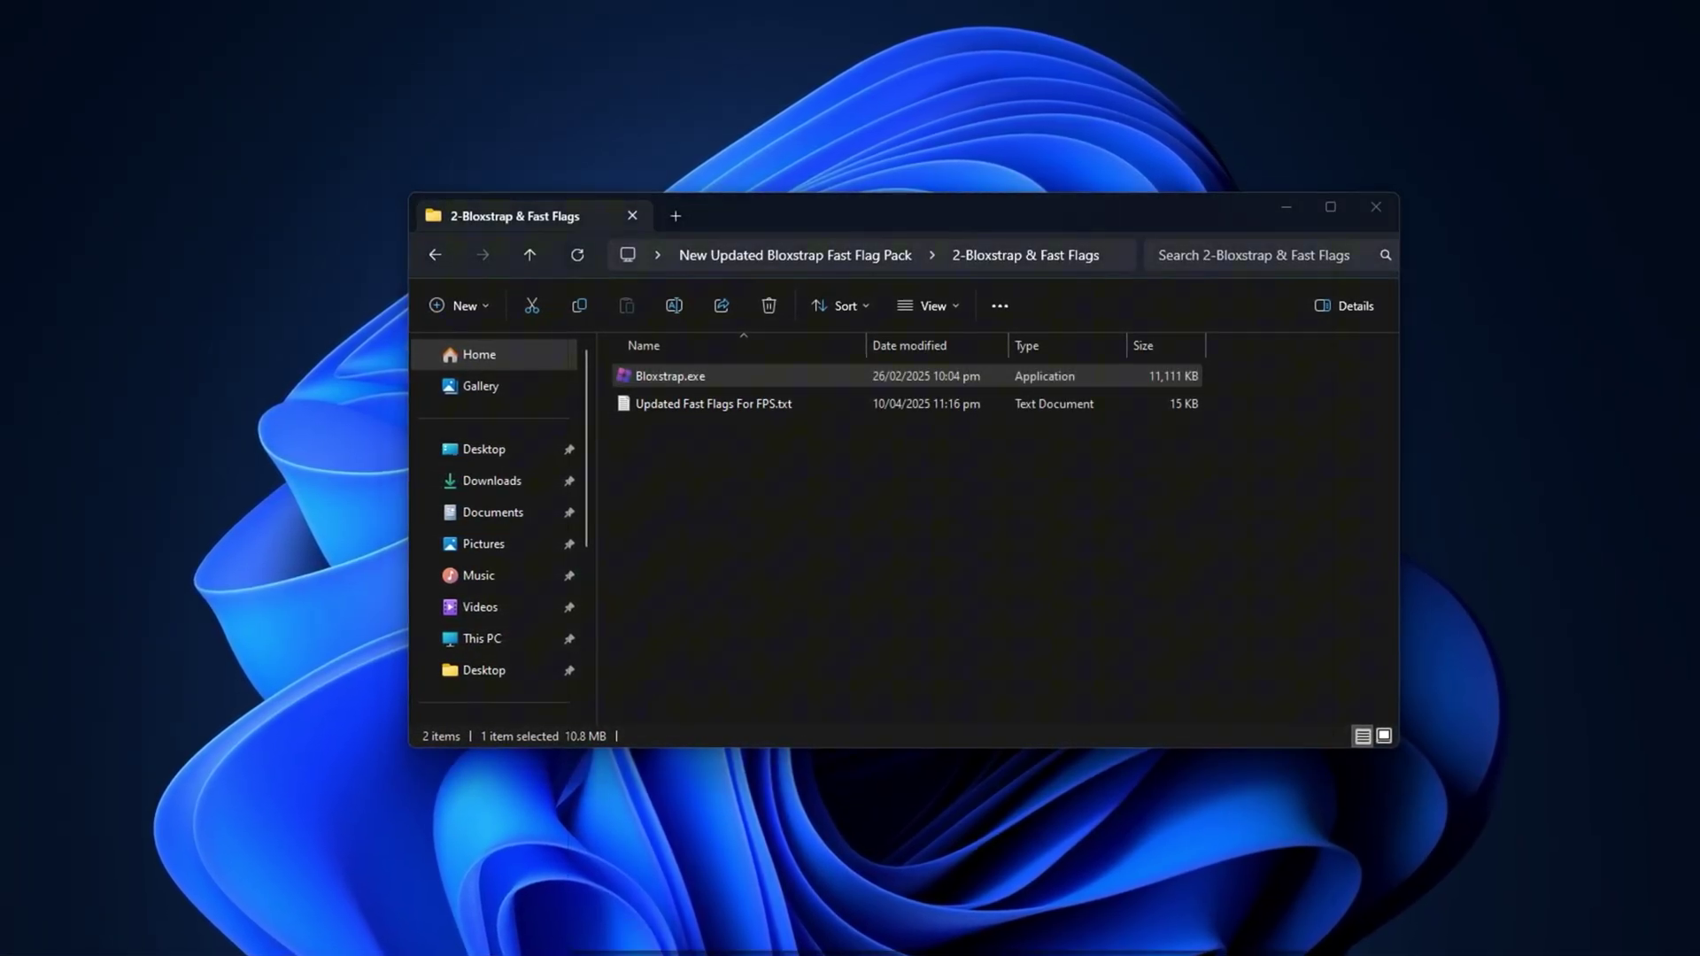
Step: Search Windows for "bloxstrap", launch the Bloxstrap app and open its settings configuration
click(656, 937)
text(bloxstrap)
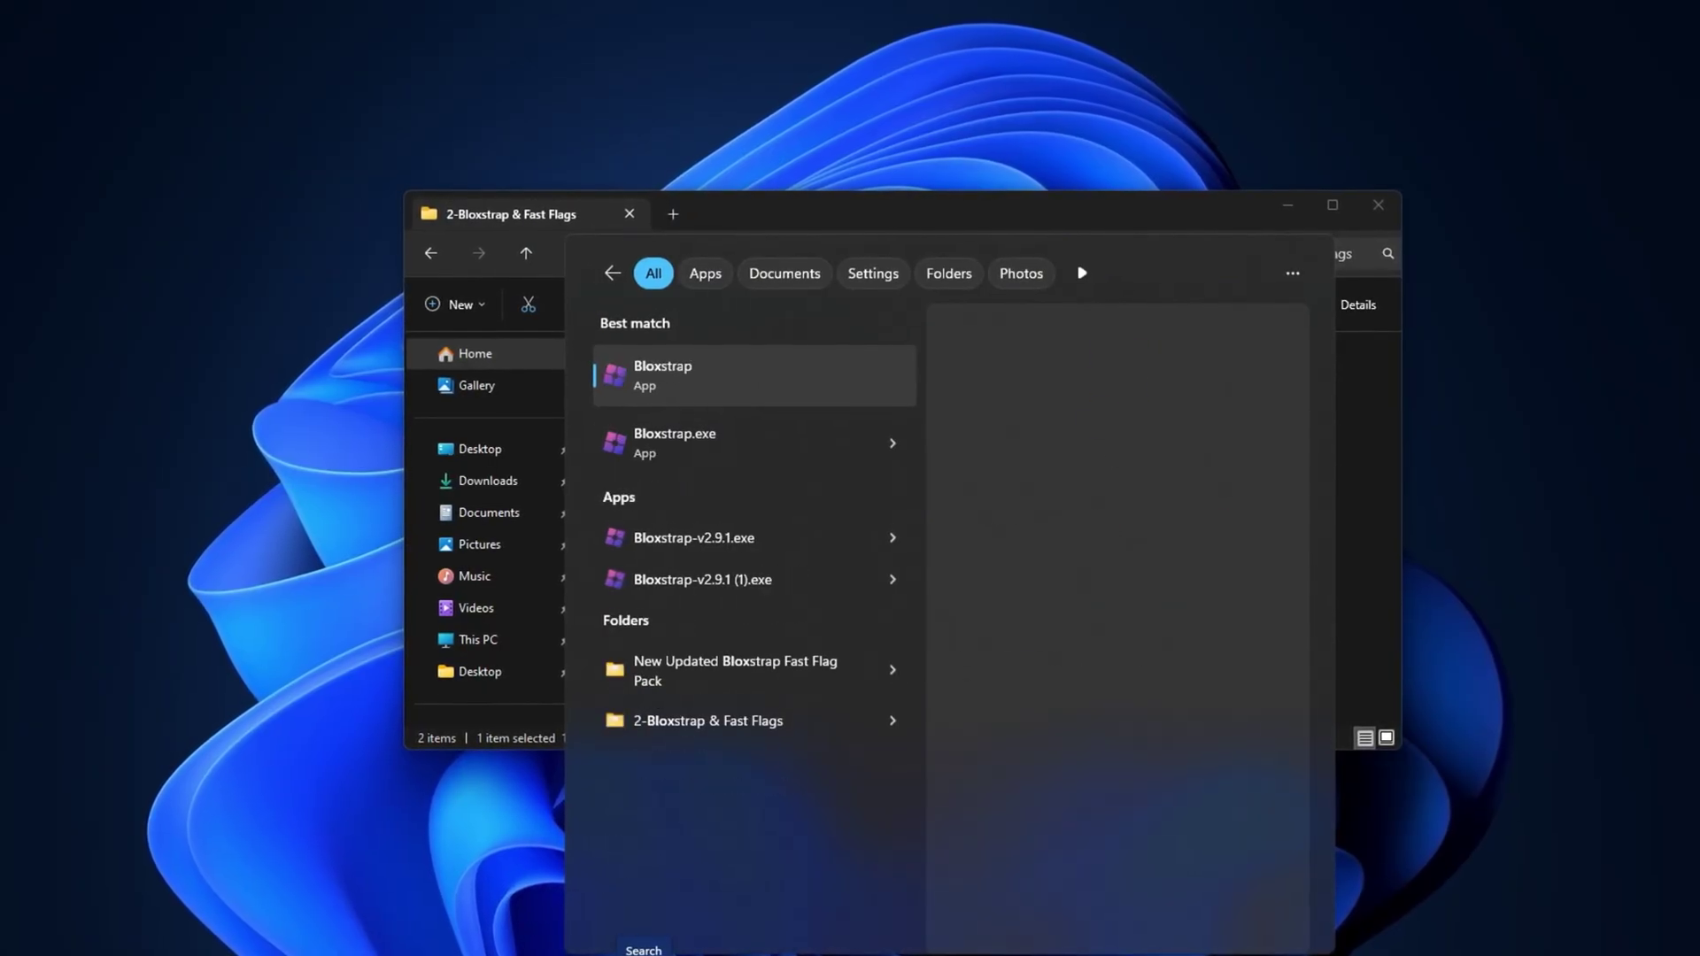
click(678, 401)
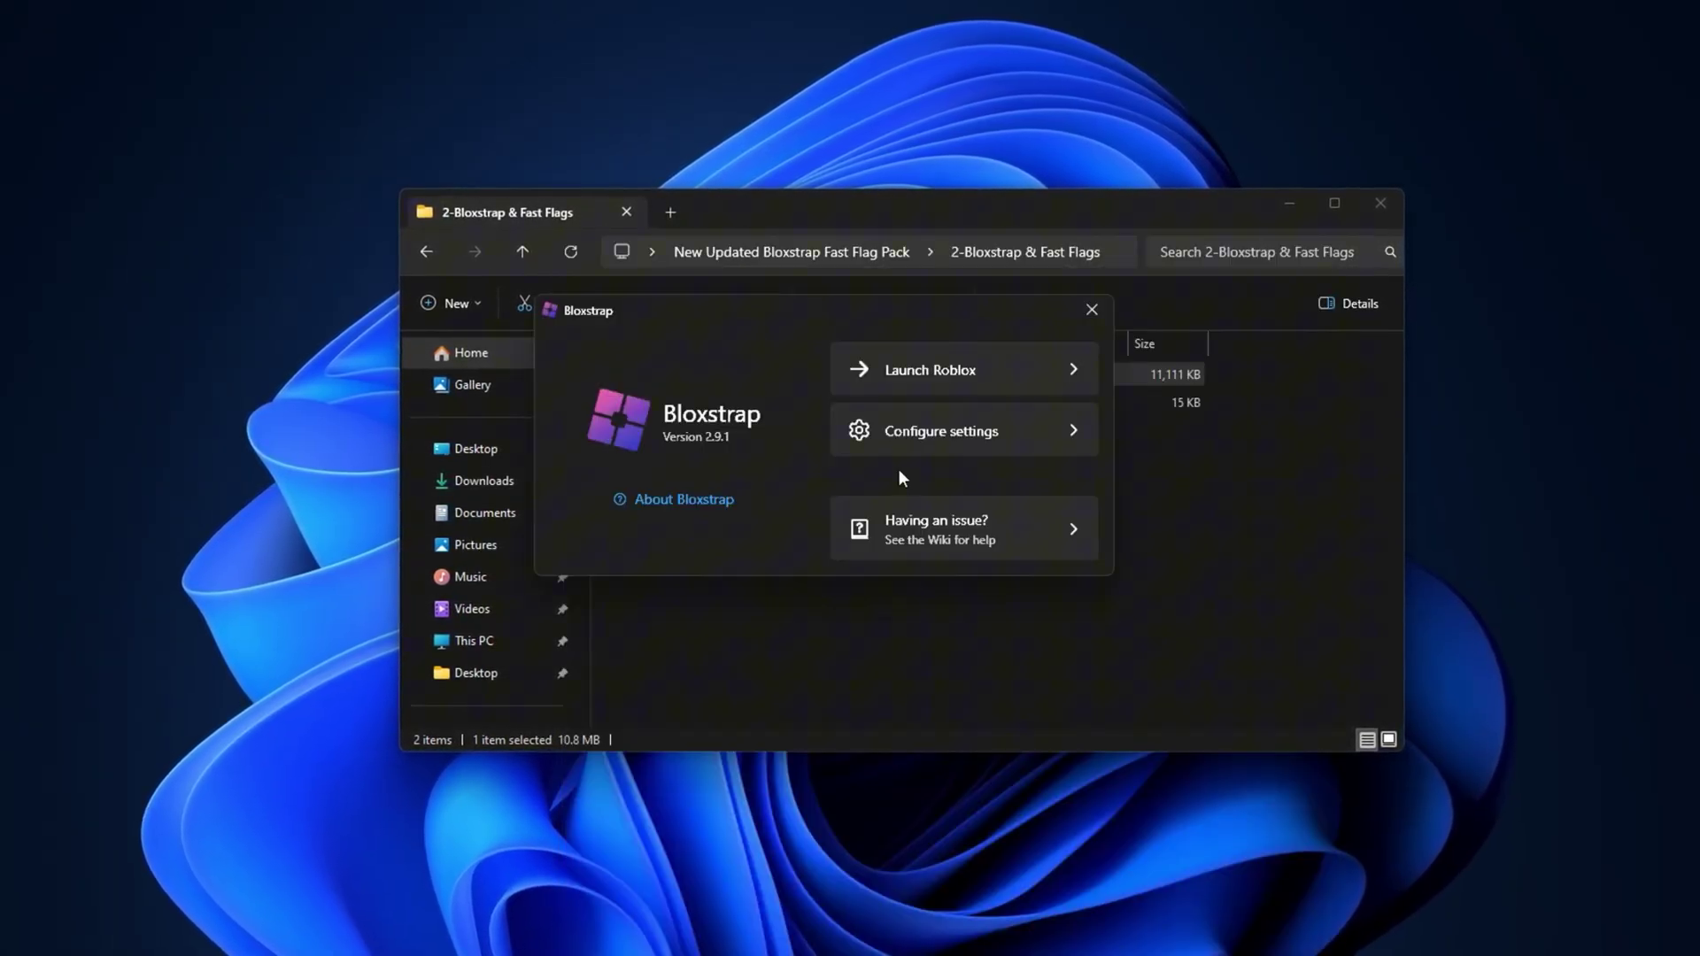
click(932, 434)
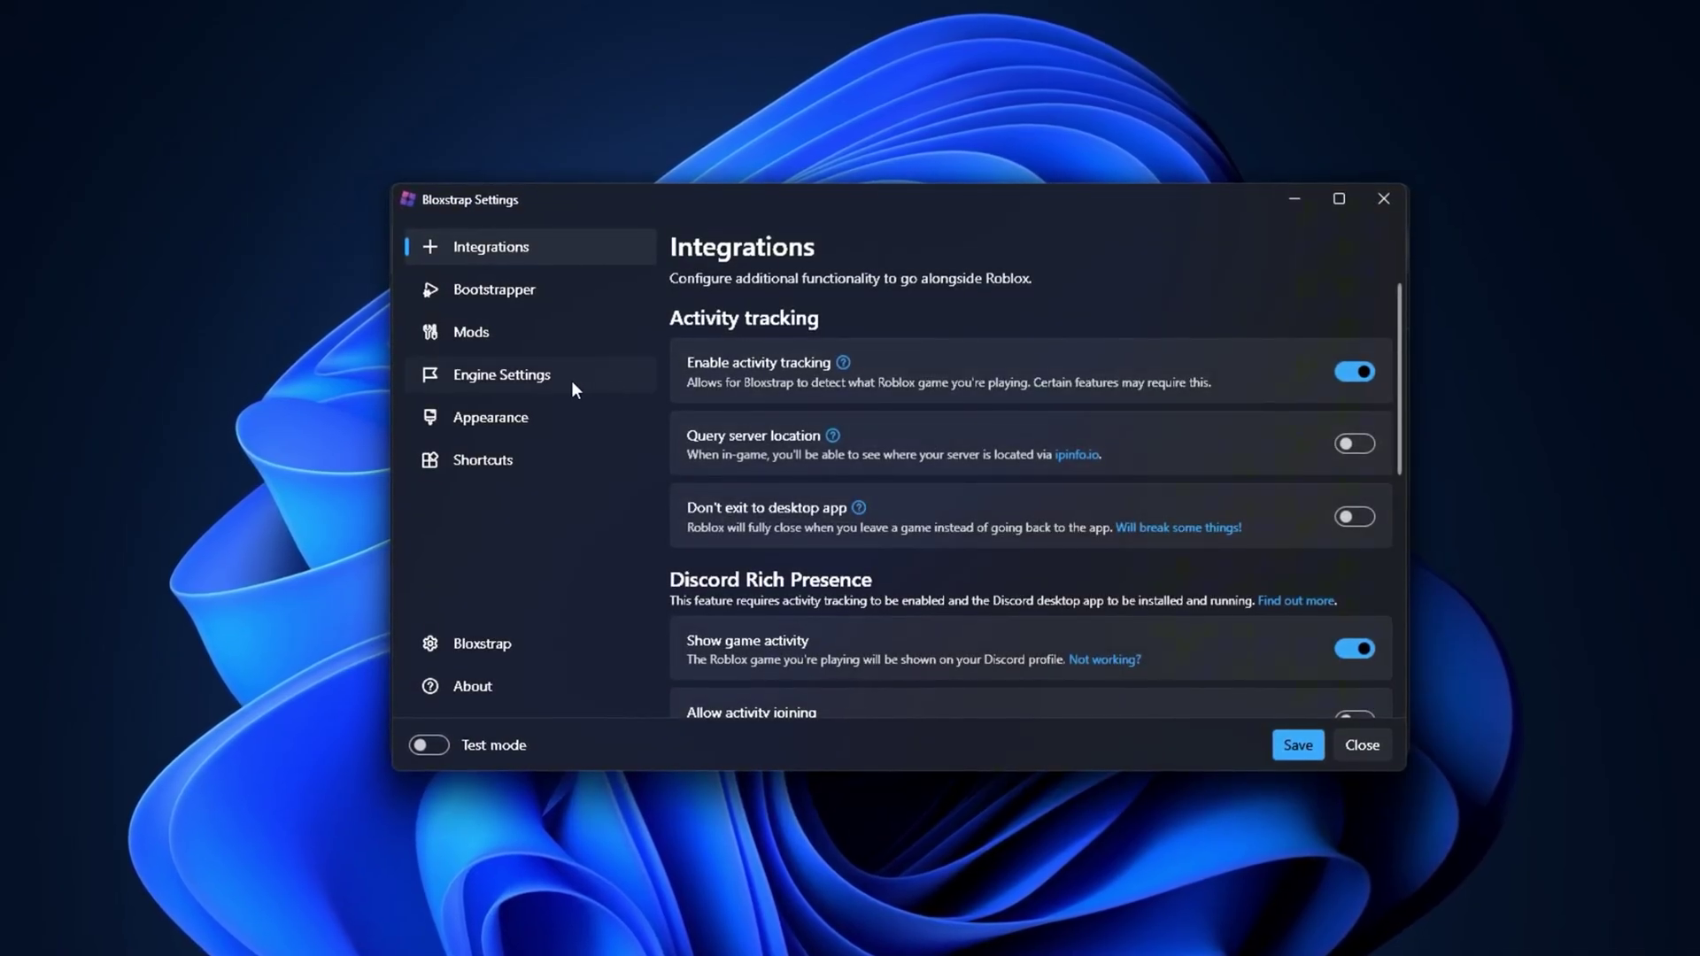
Step: Open the Fast Flag Editor from the Engine Settings and start adding new flags through JSON import
click(545, 380)
scroll(797, 602, down, 10)
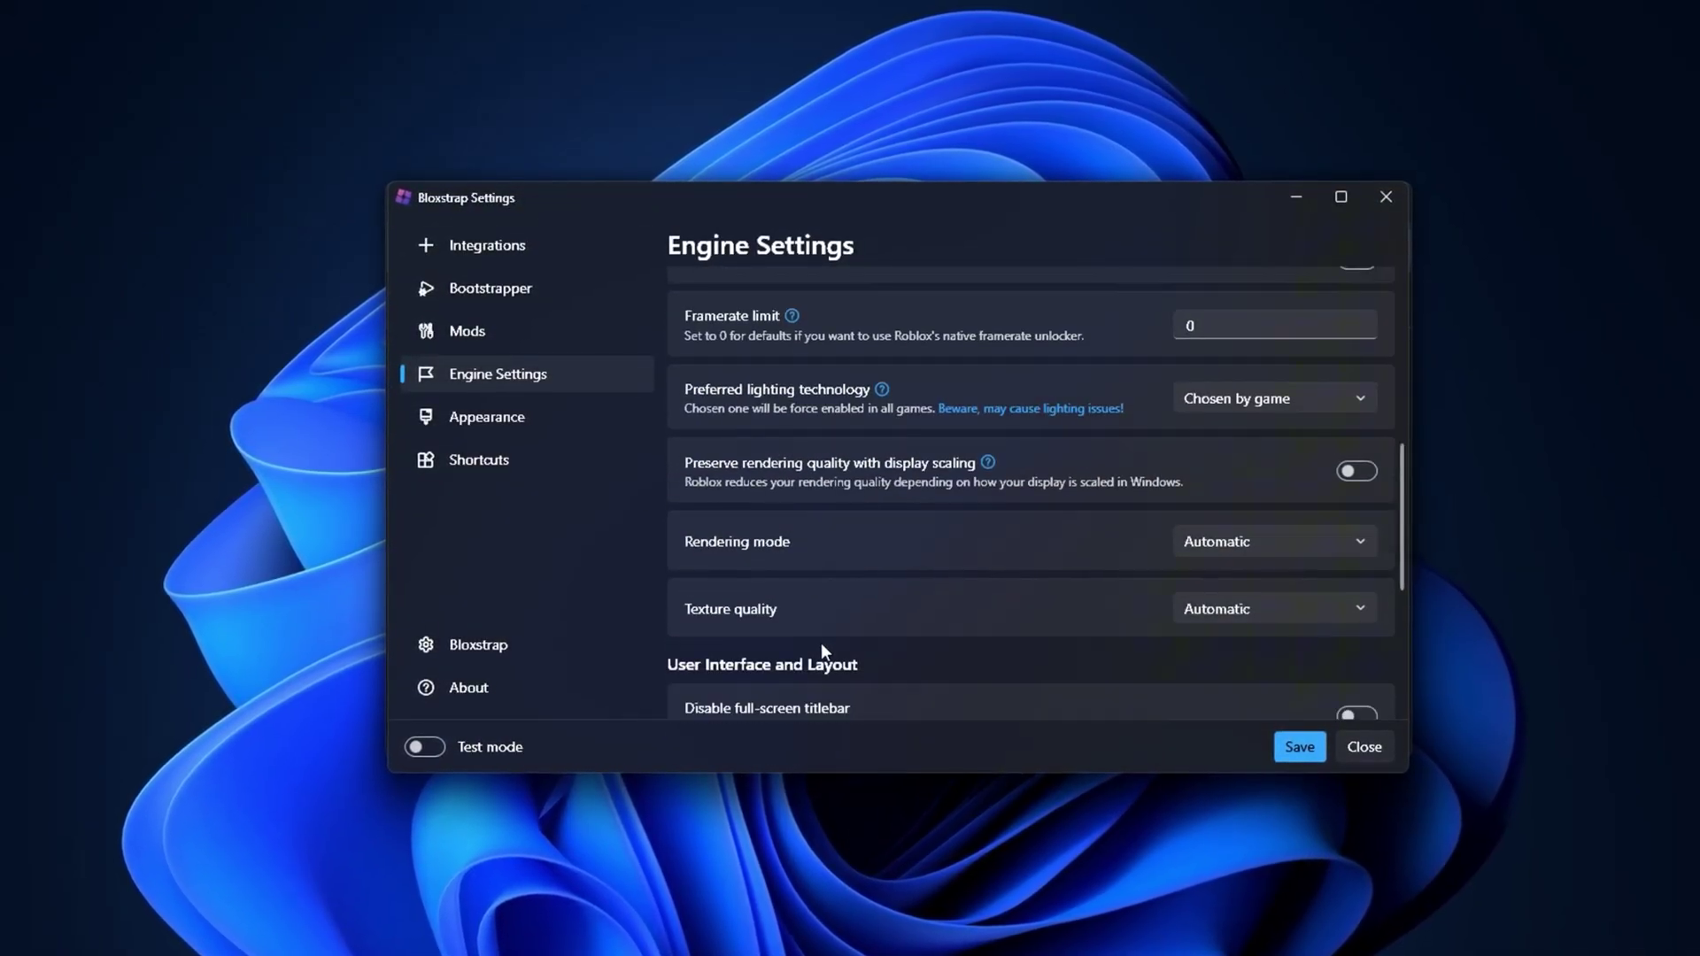
scroll(829, 669, down, 3)
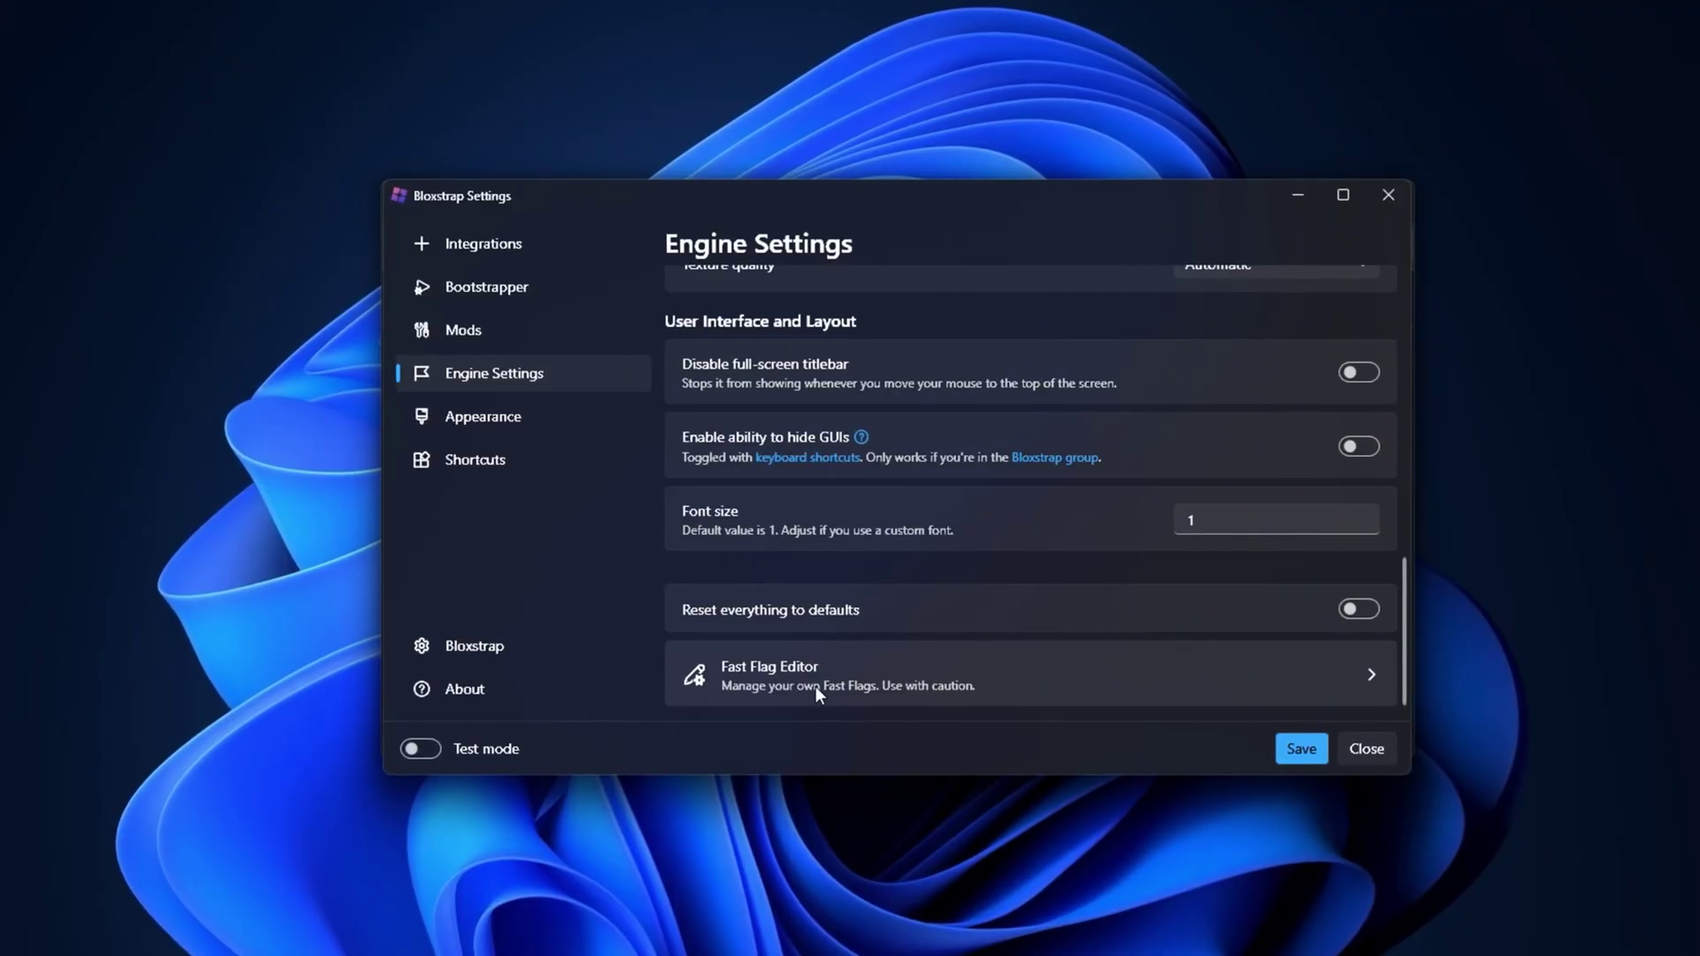
click(814, 687)
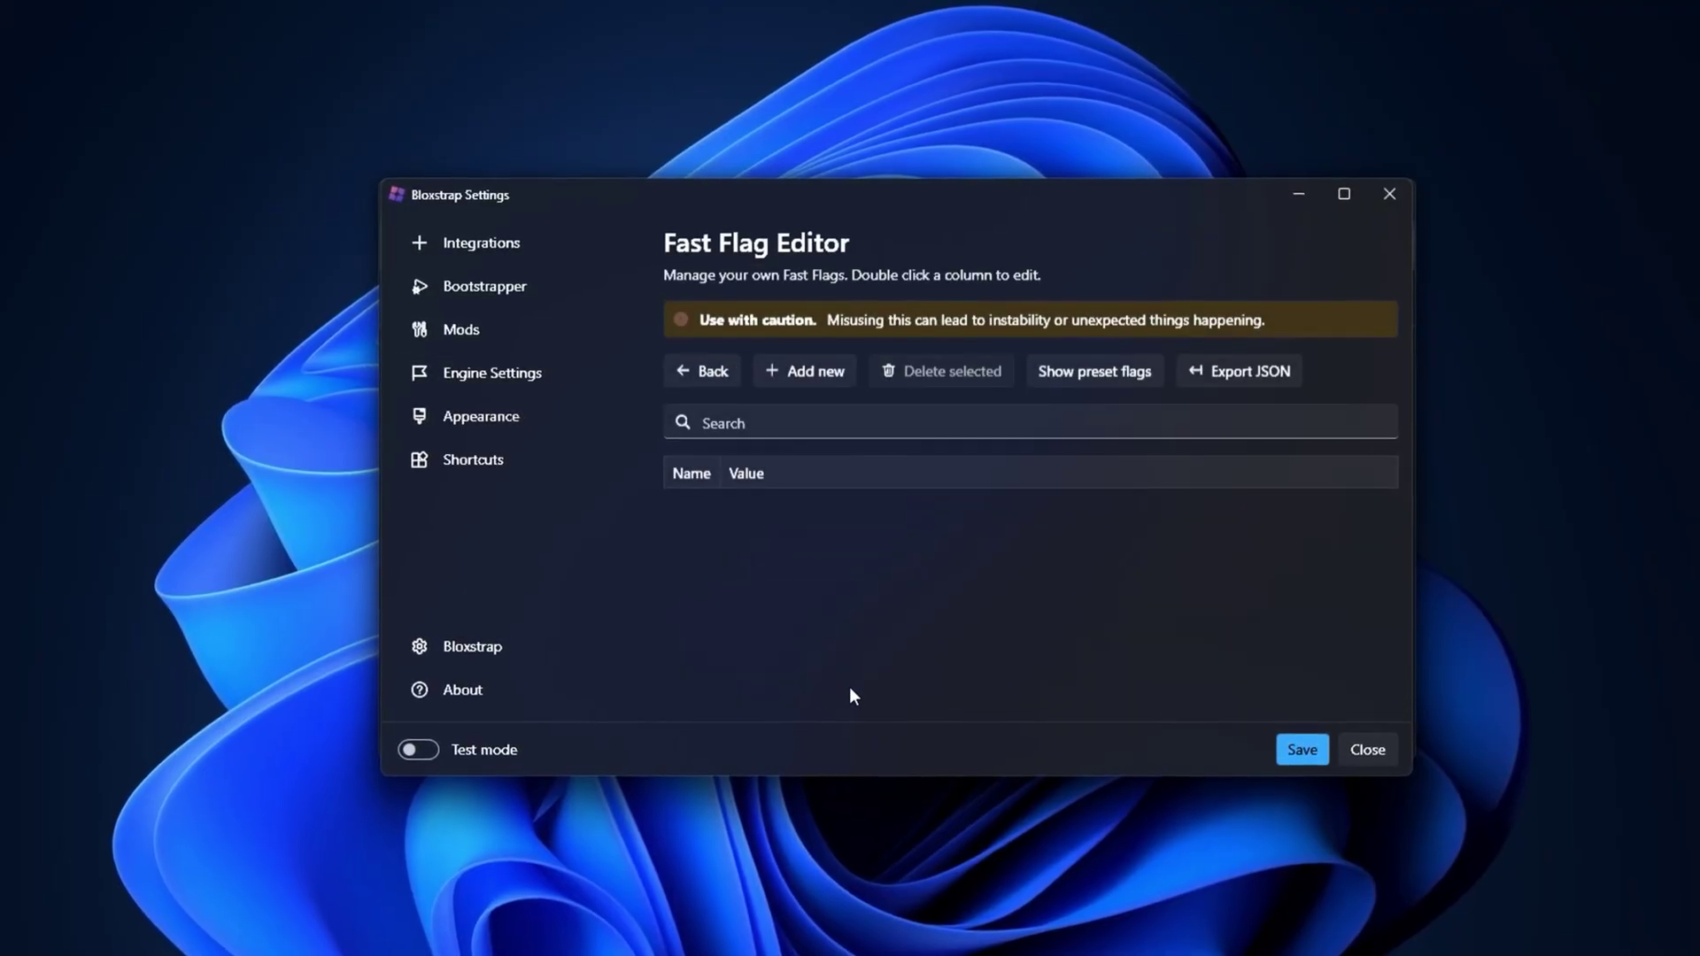
click(776, 365)
click(826, 348)
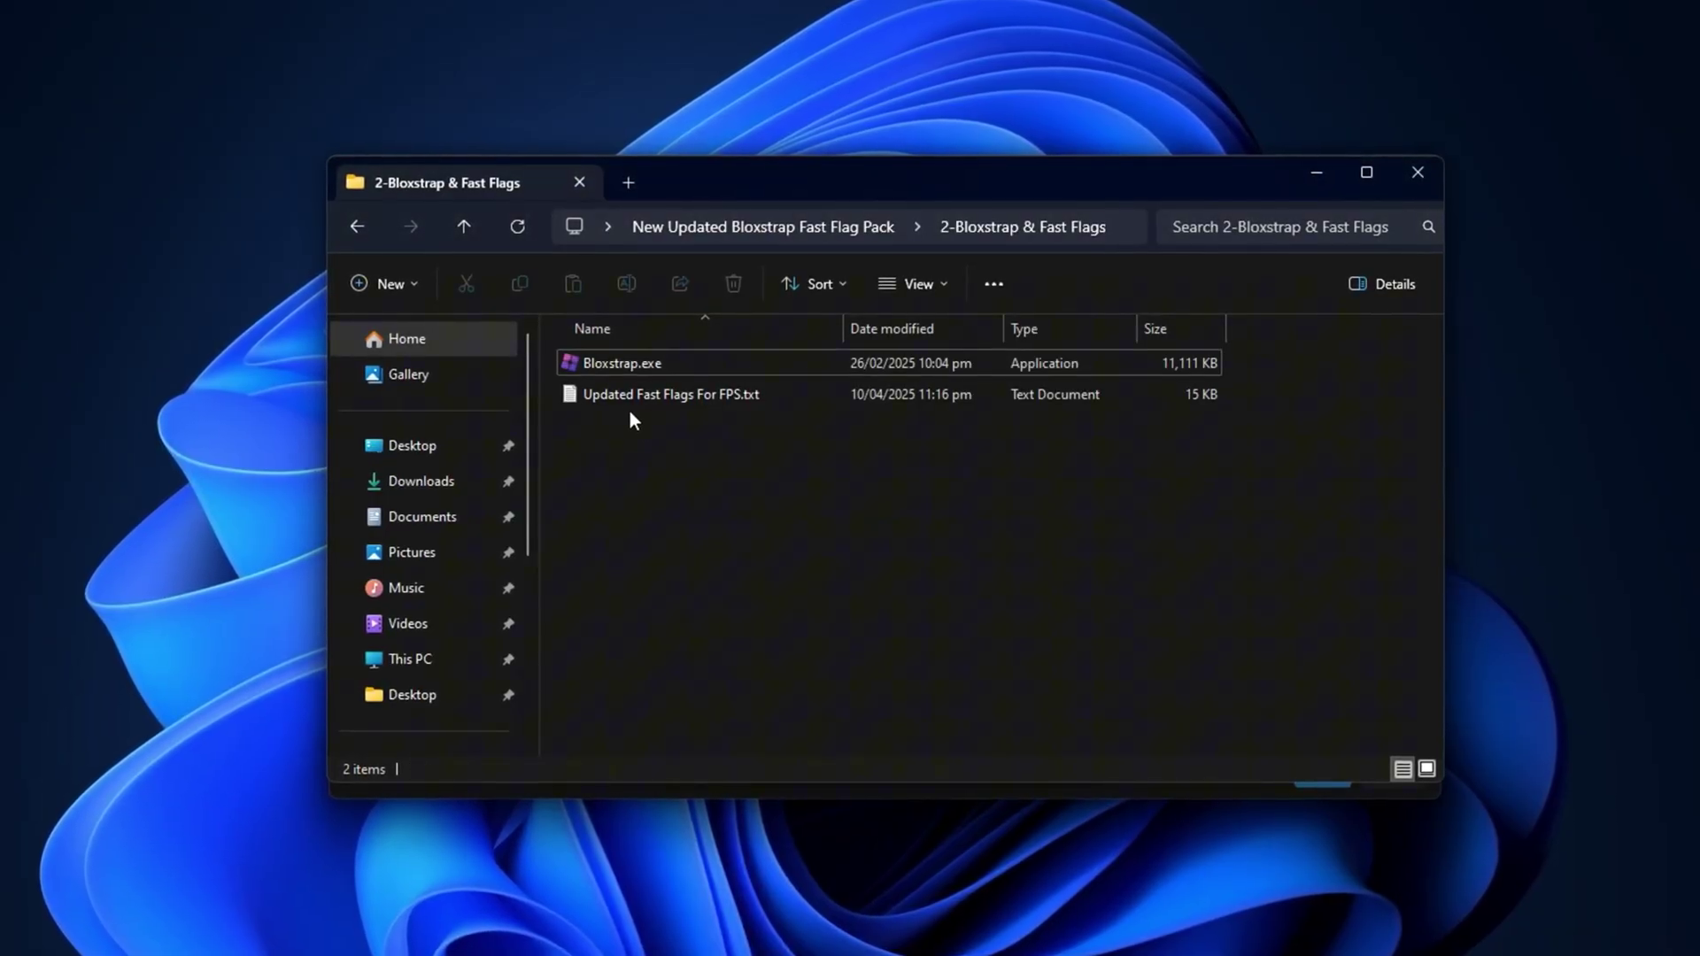
Step: Open Updated Fast Flags For FPS.txt from the 2-Bloxstrap & Fast Flags folder, copy its entire contents and close the file
click(614, 395)
double_click(613, 395)
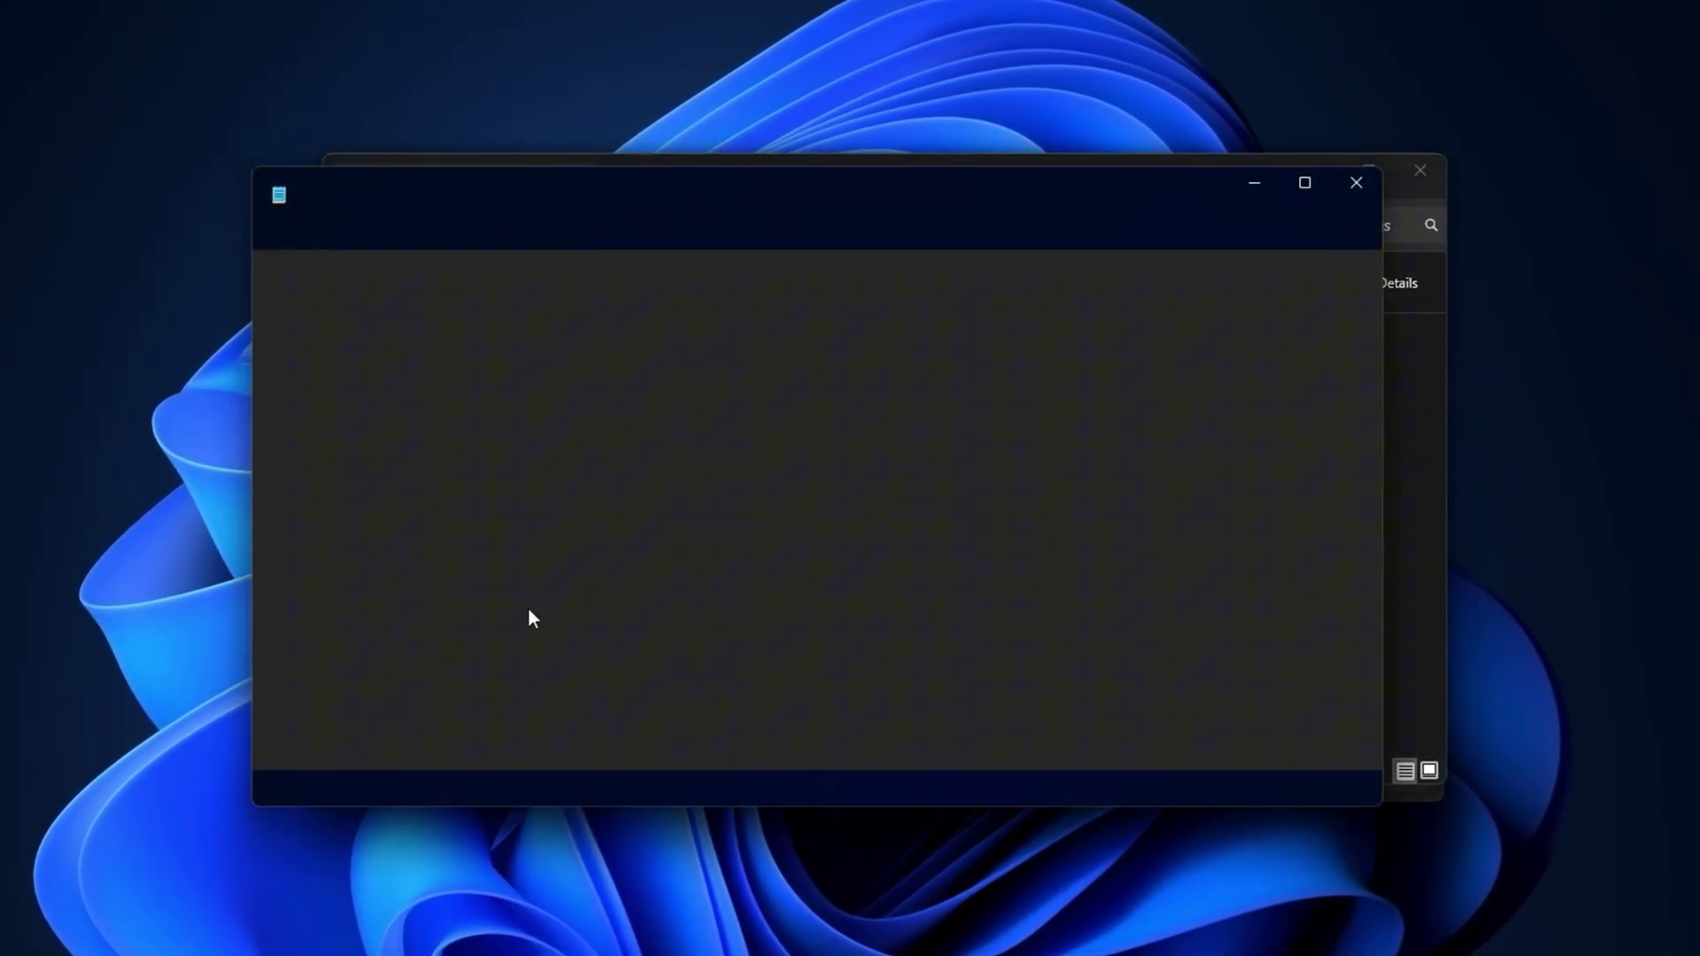
scroll(568, 442, down, 20)
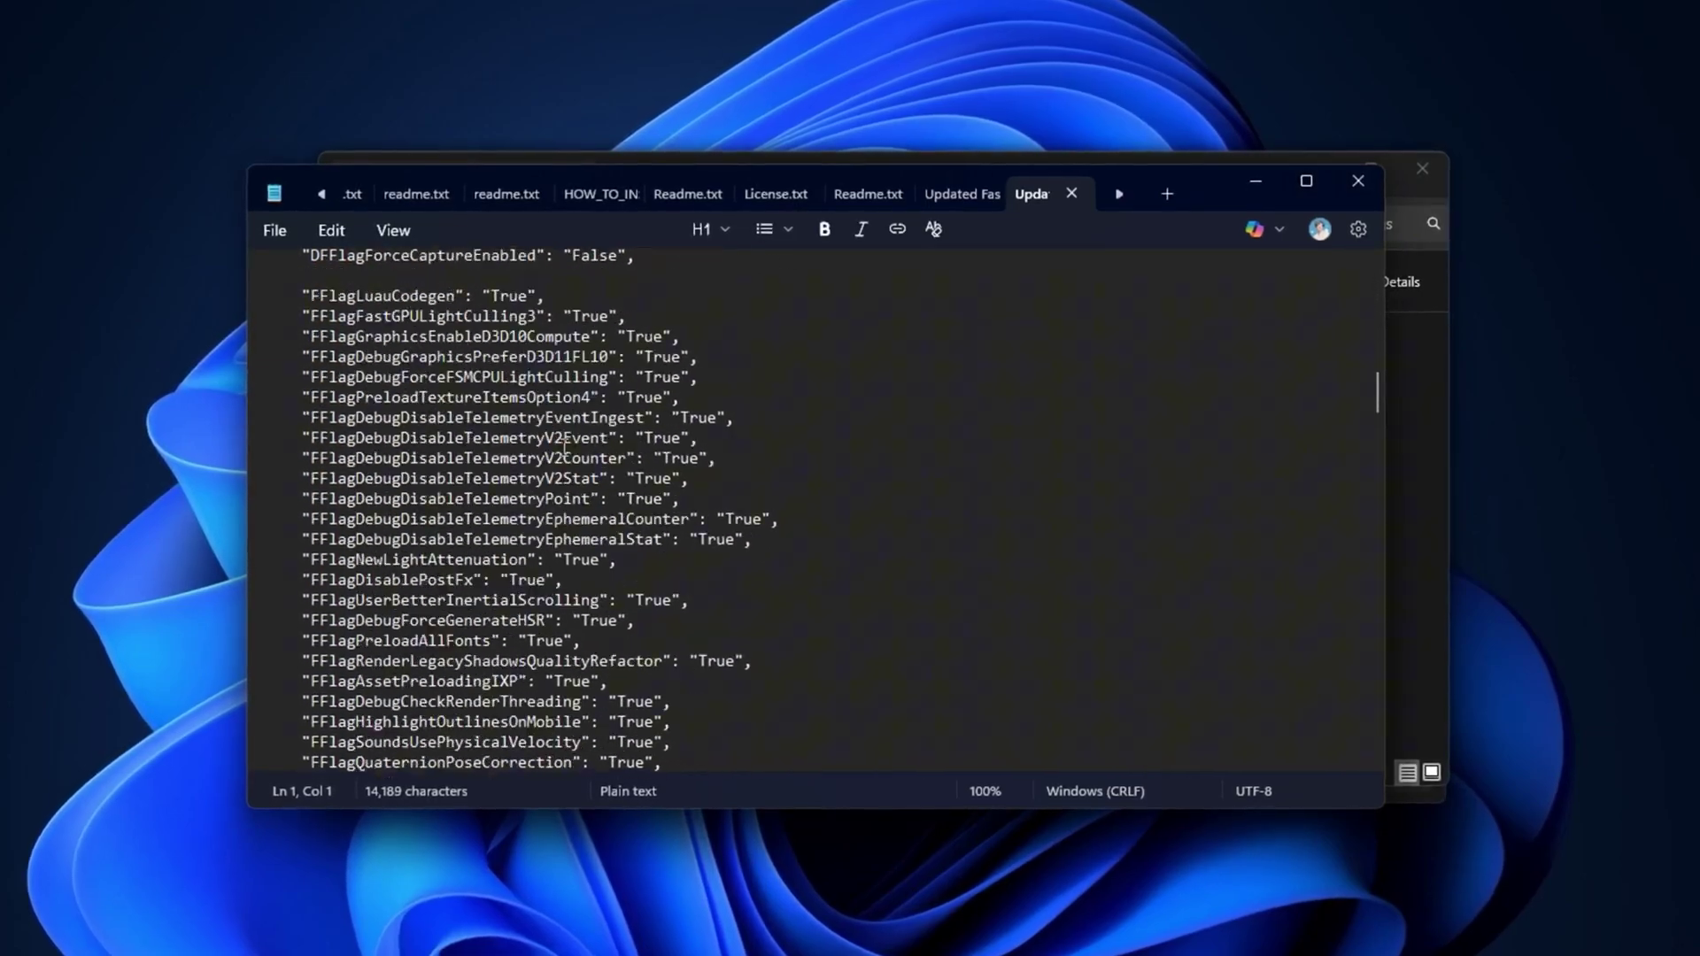
scroll(563, 447, down, 20)
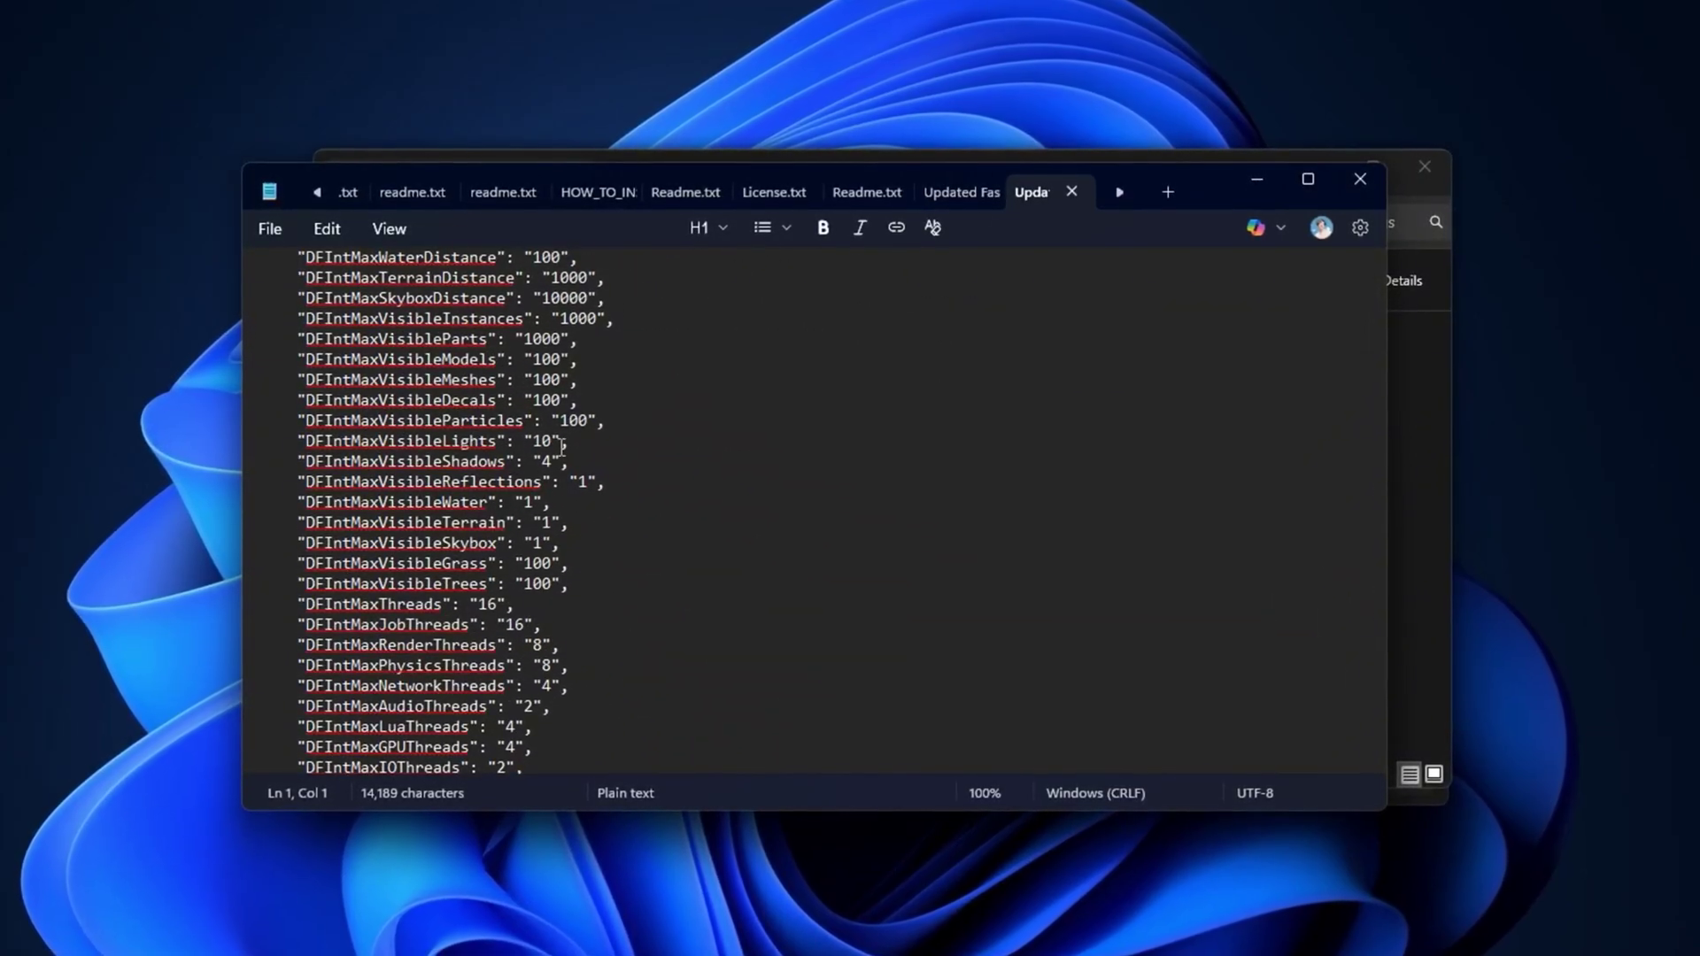
key(ctrl+a)
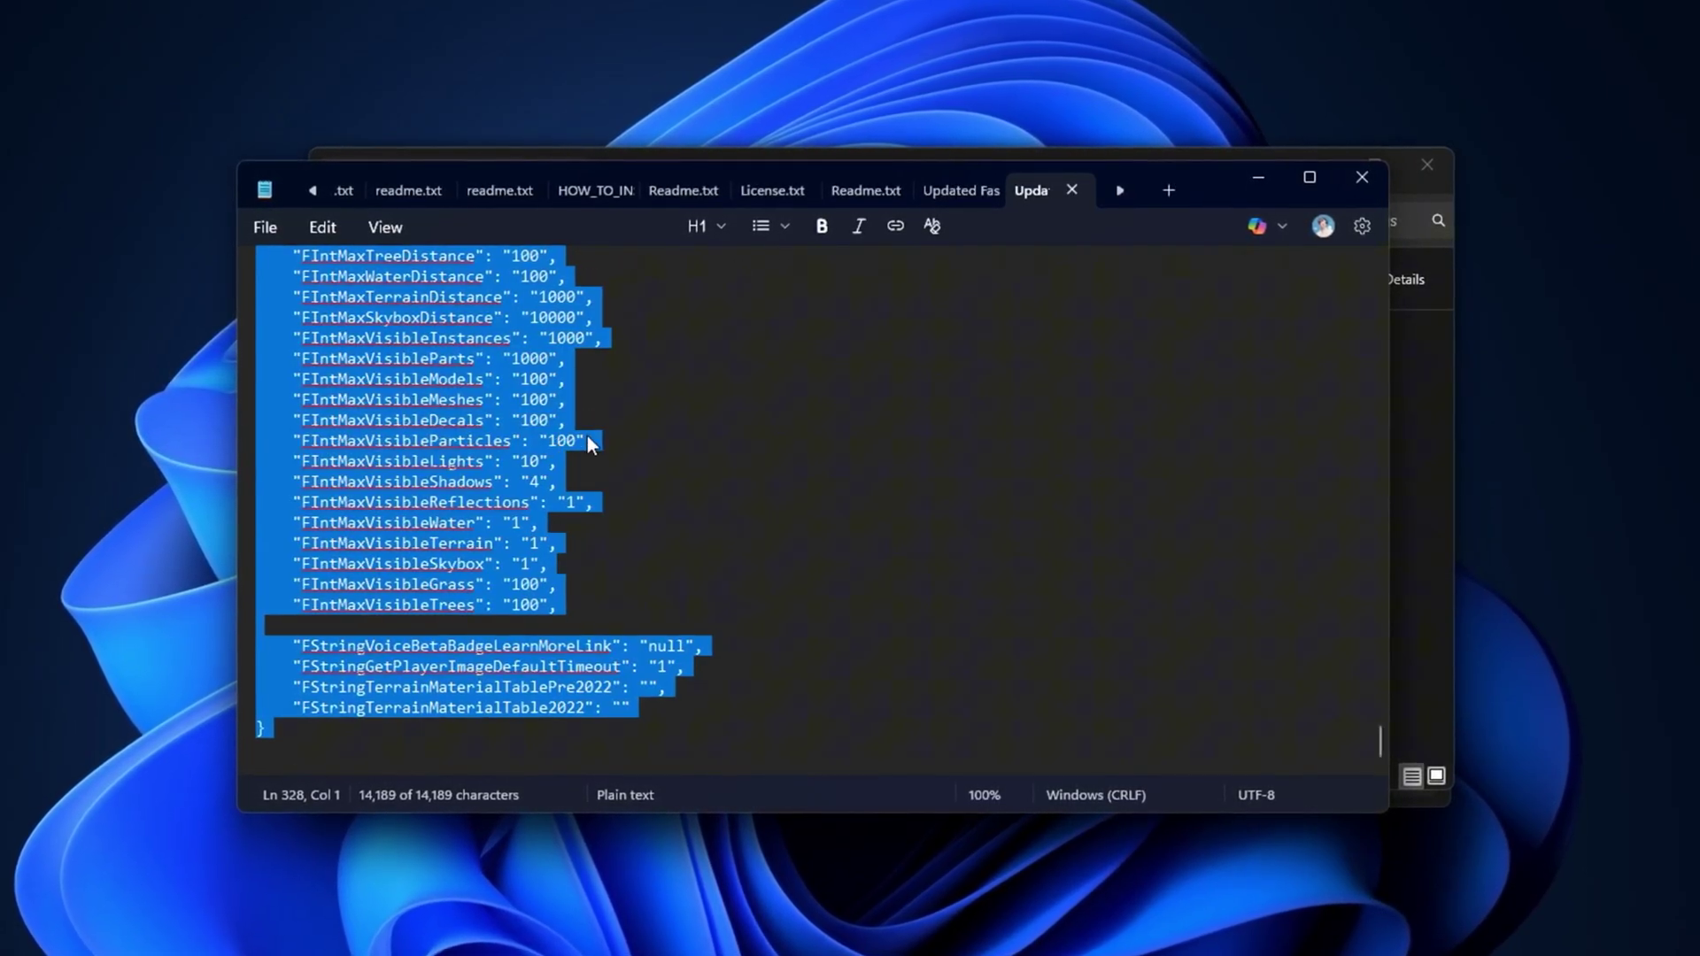
scroll(587, 445, up, 3)
scroll(586, 436, down, 5)
scroll(584, 435, up, 20)
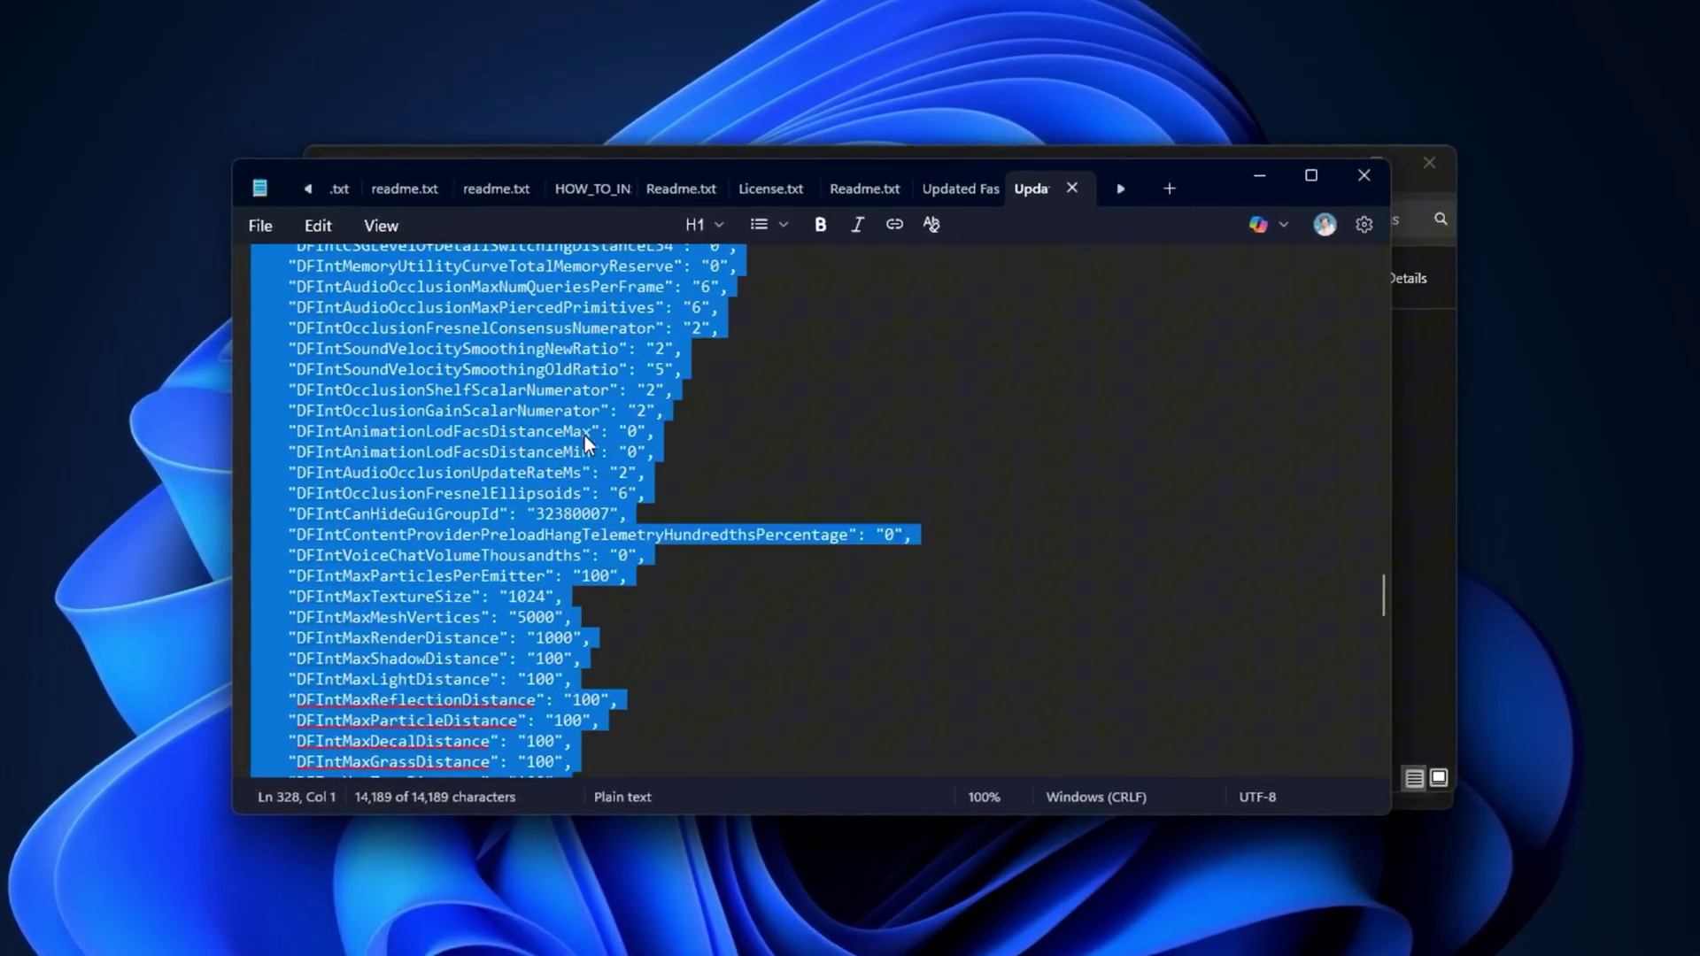
scroll(583, 436, up, 20)
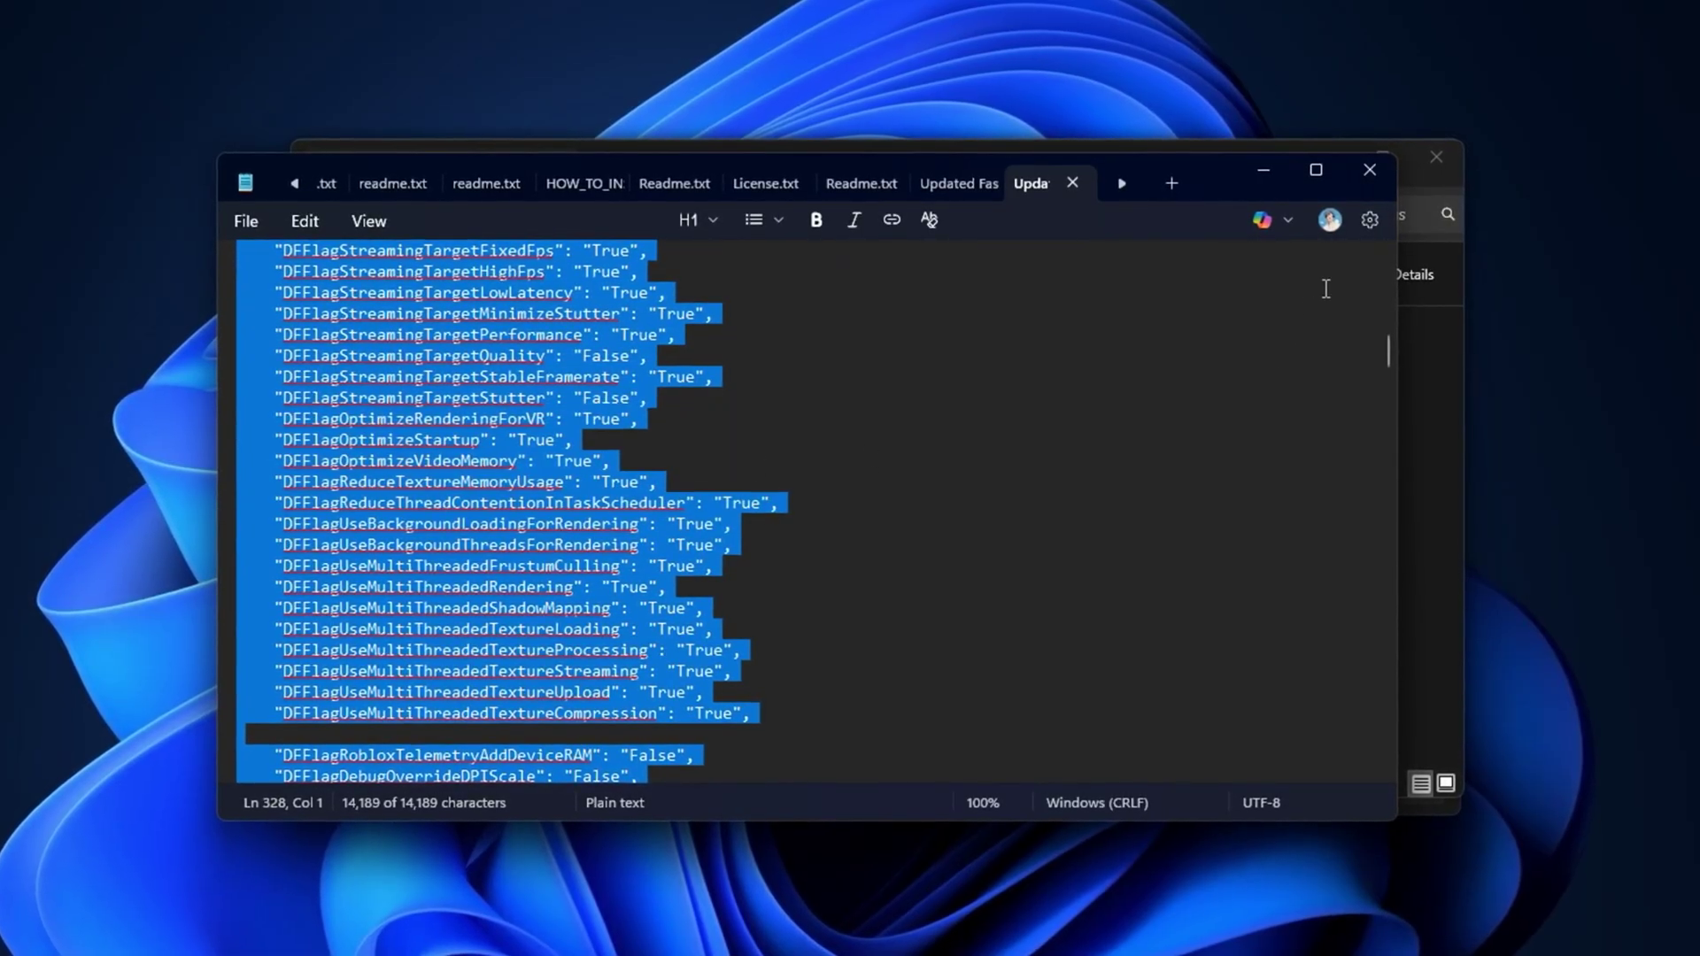
click(1368, 172)
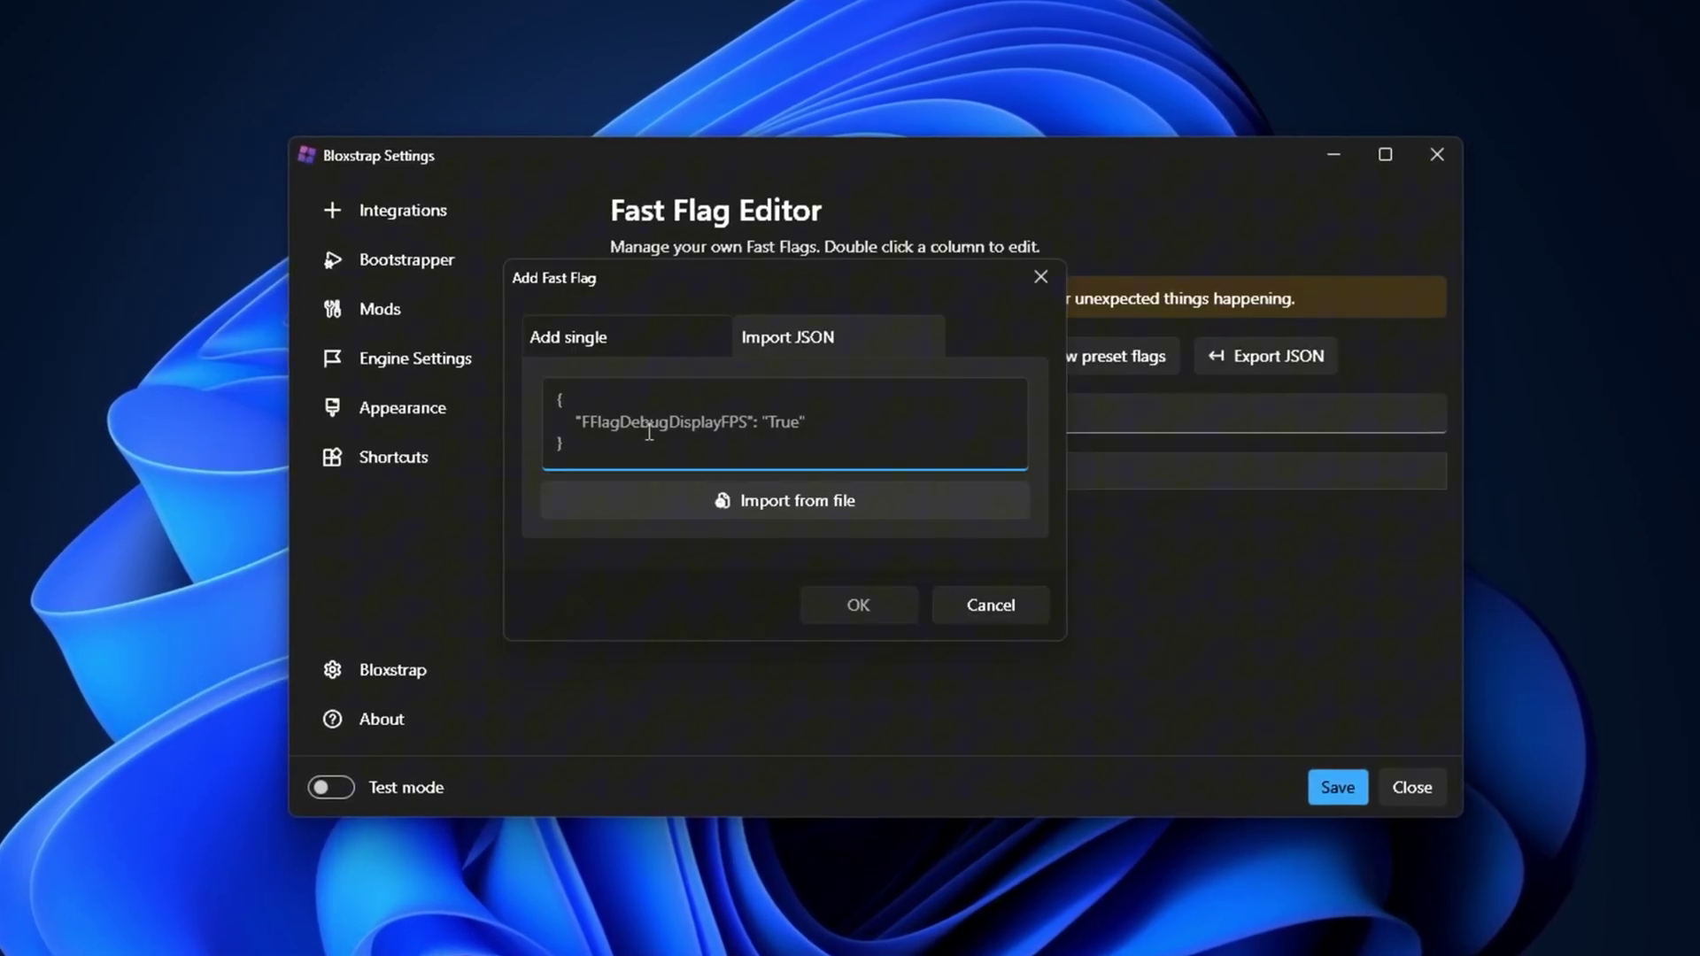
Step: Paste the copied flags into the JSON import and import them, accepting the large configuration and overwriting the conflicting FFlagHandleAltEnterFullscreenManually value
key(ctrl+v)
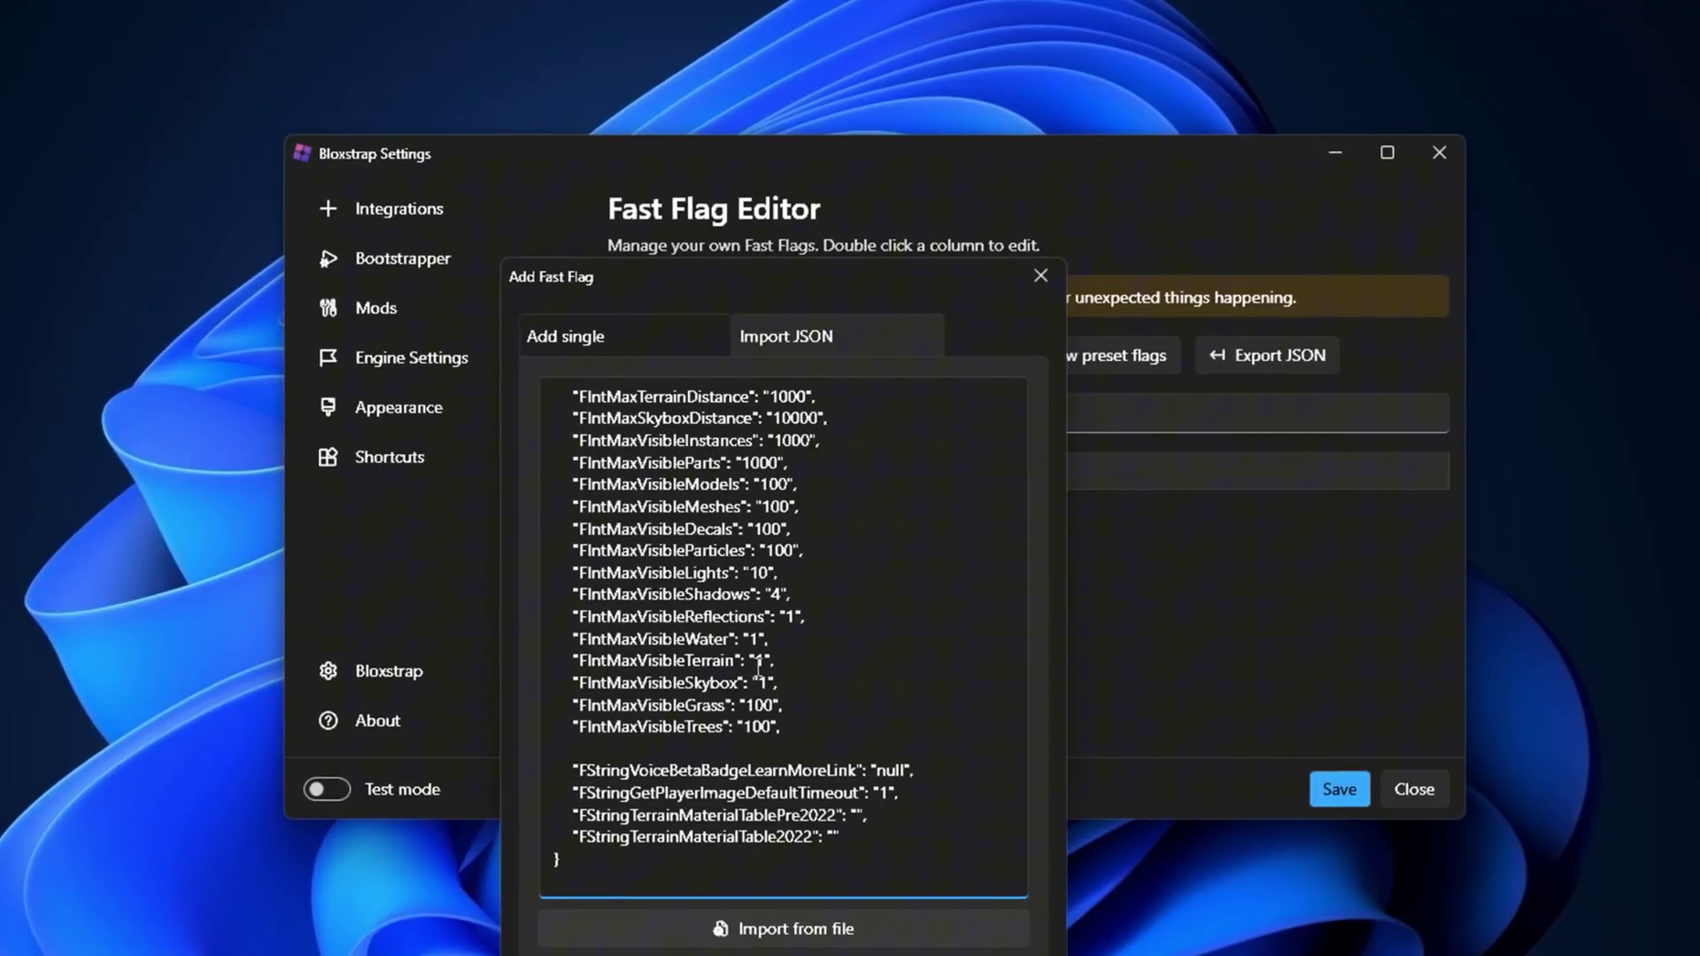
click(929, 953)
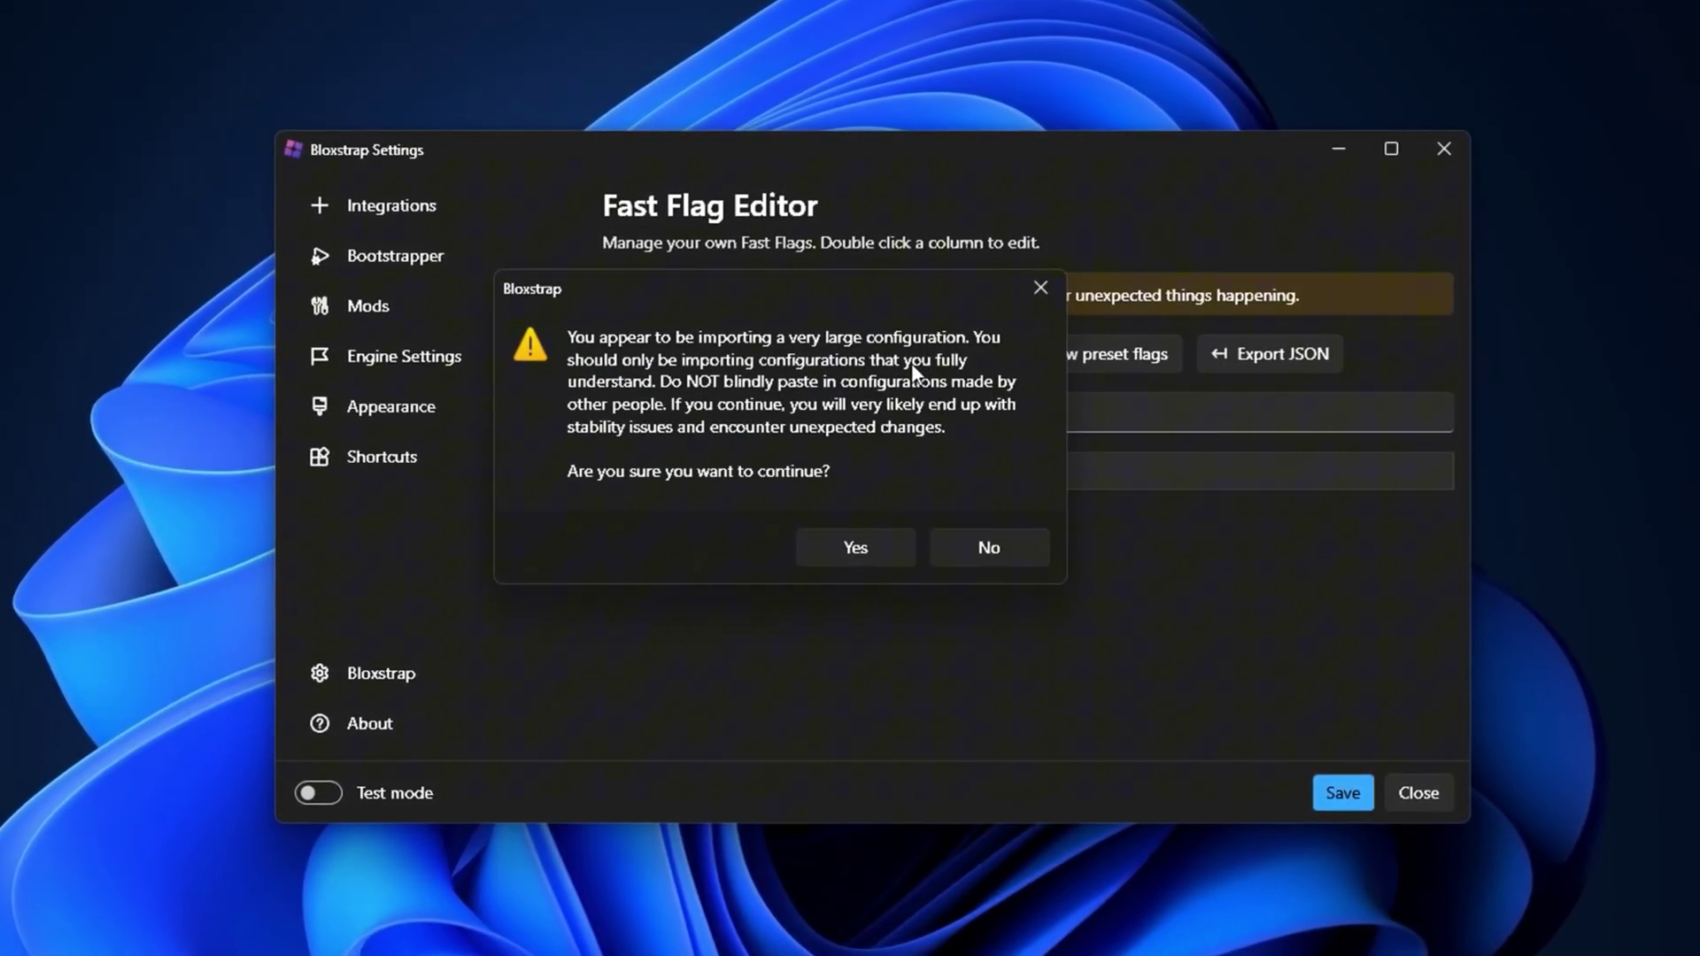
click(858, 549)
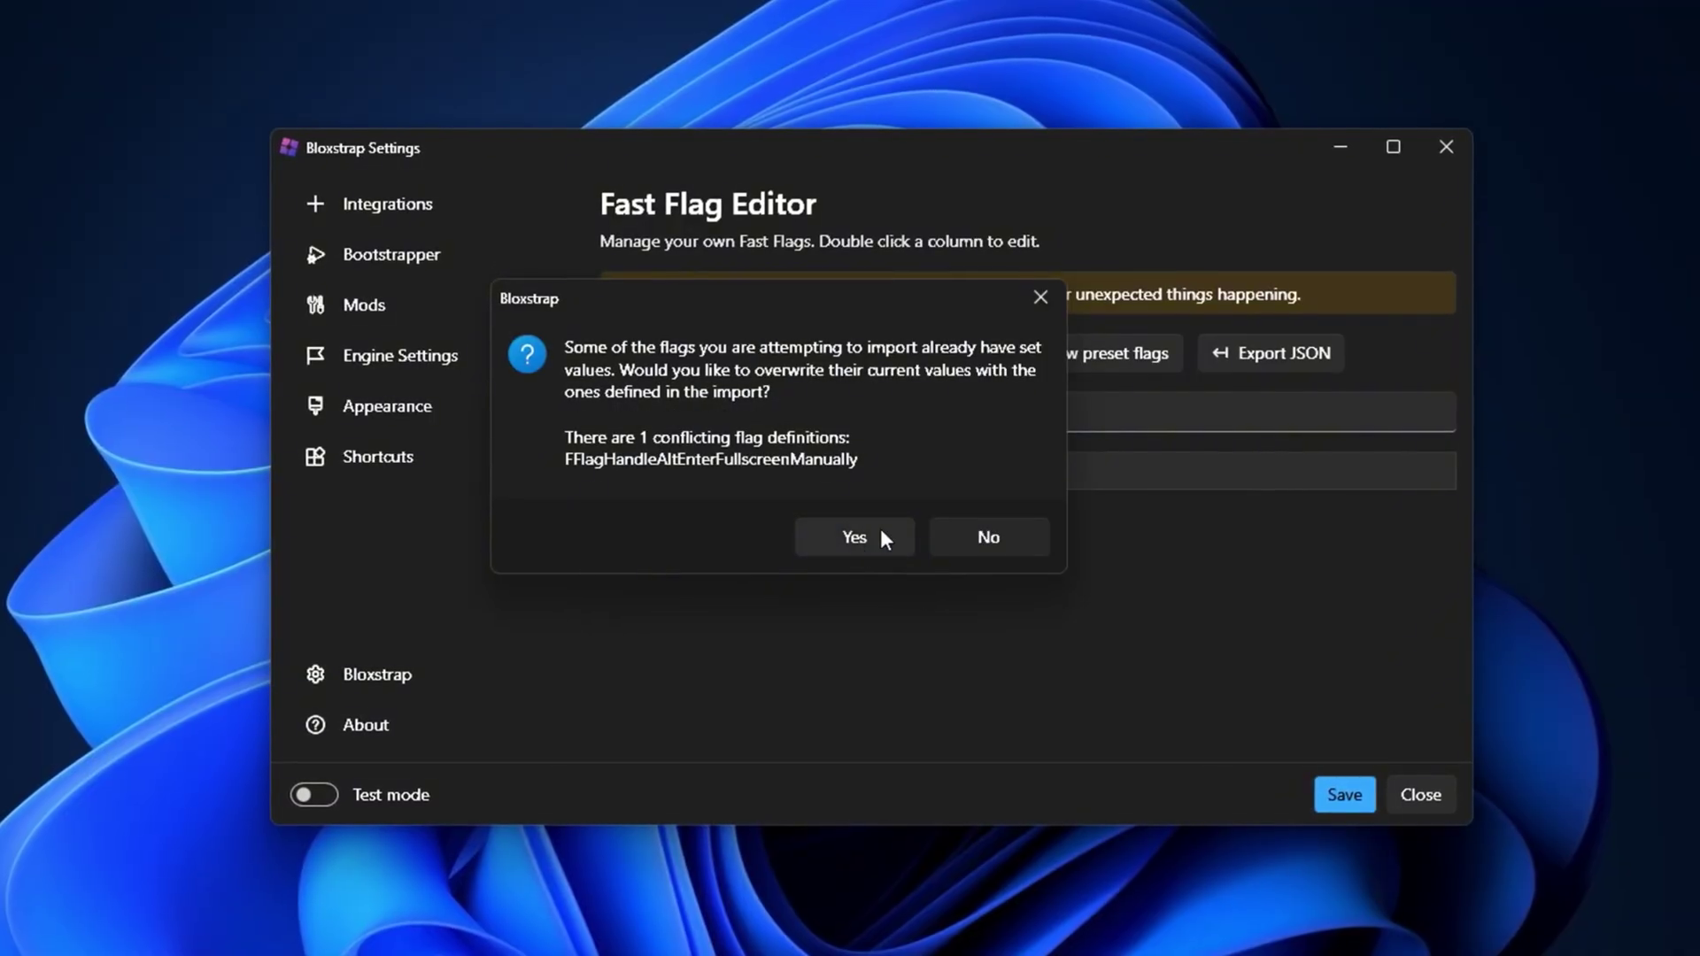
click(859, 539)
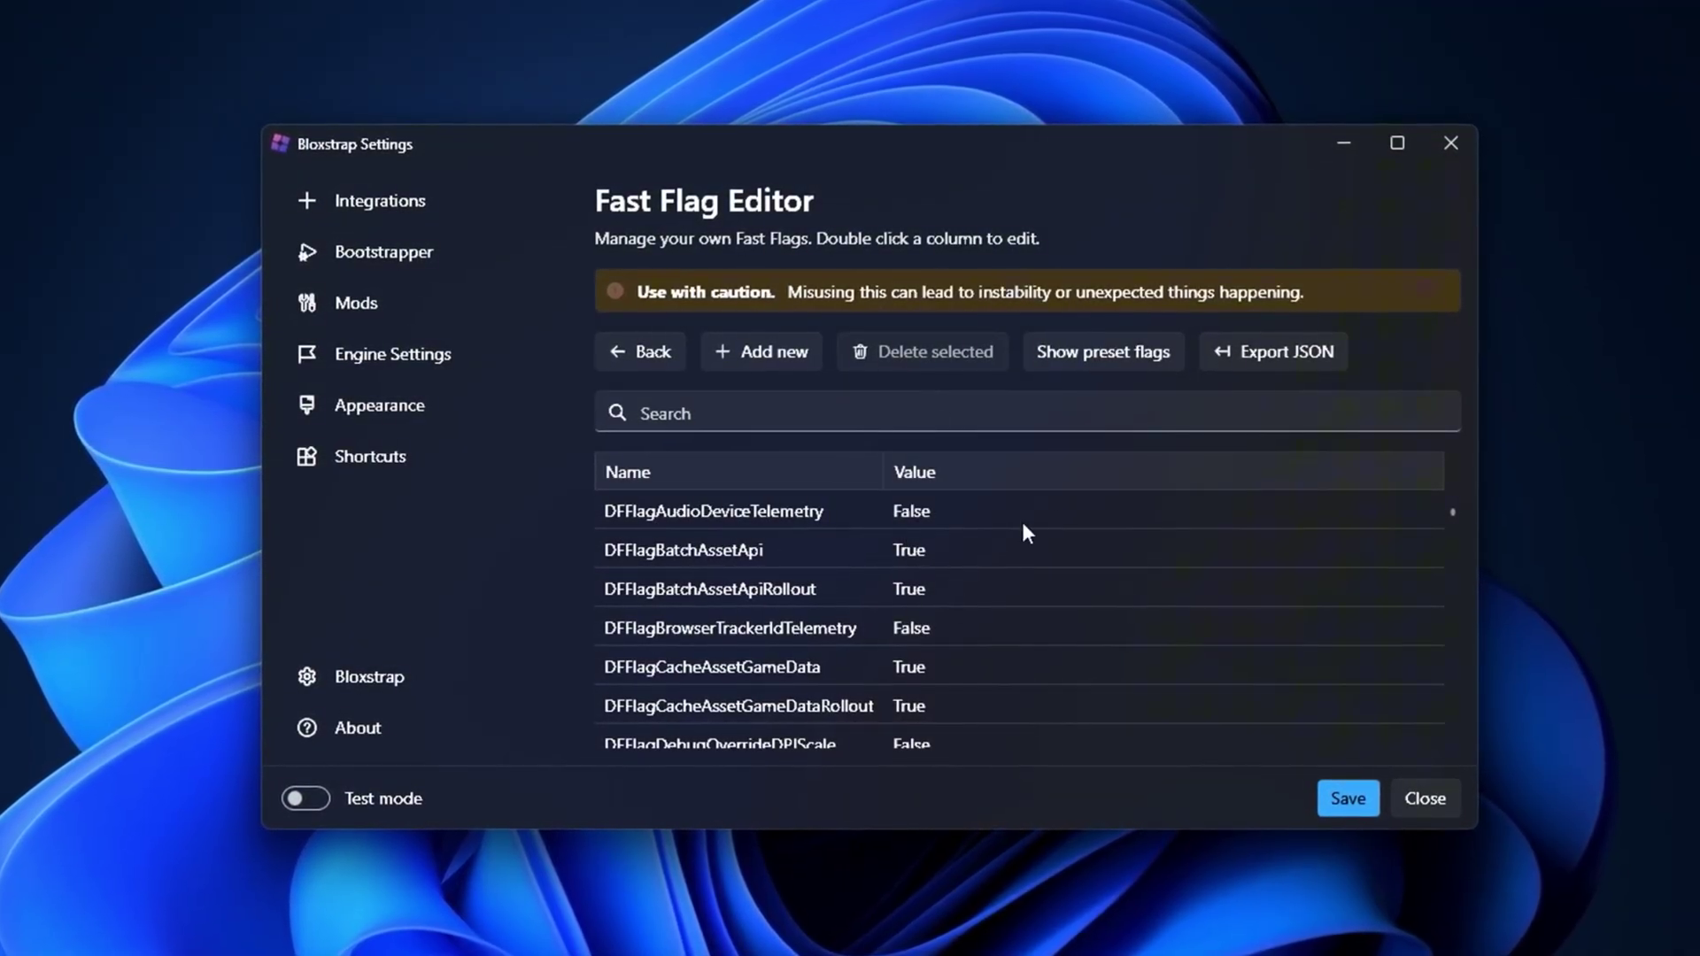
Step: Save the imported fast flags, close Bloxstrap Settings and return to the New Updated Bloxstrap Fast Flag Pack folder
click(1346, 799)
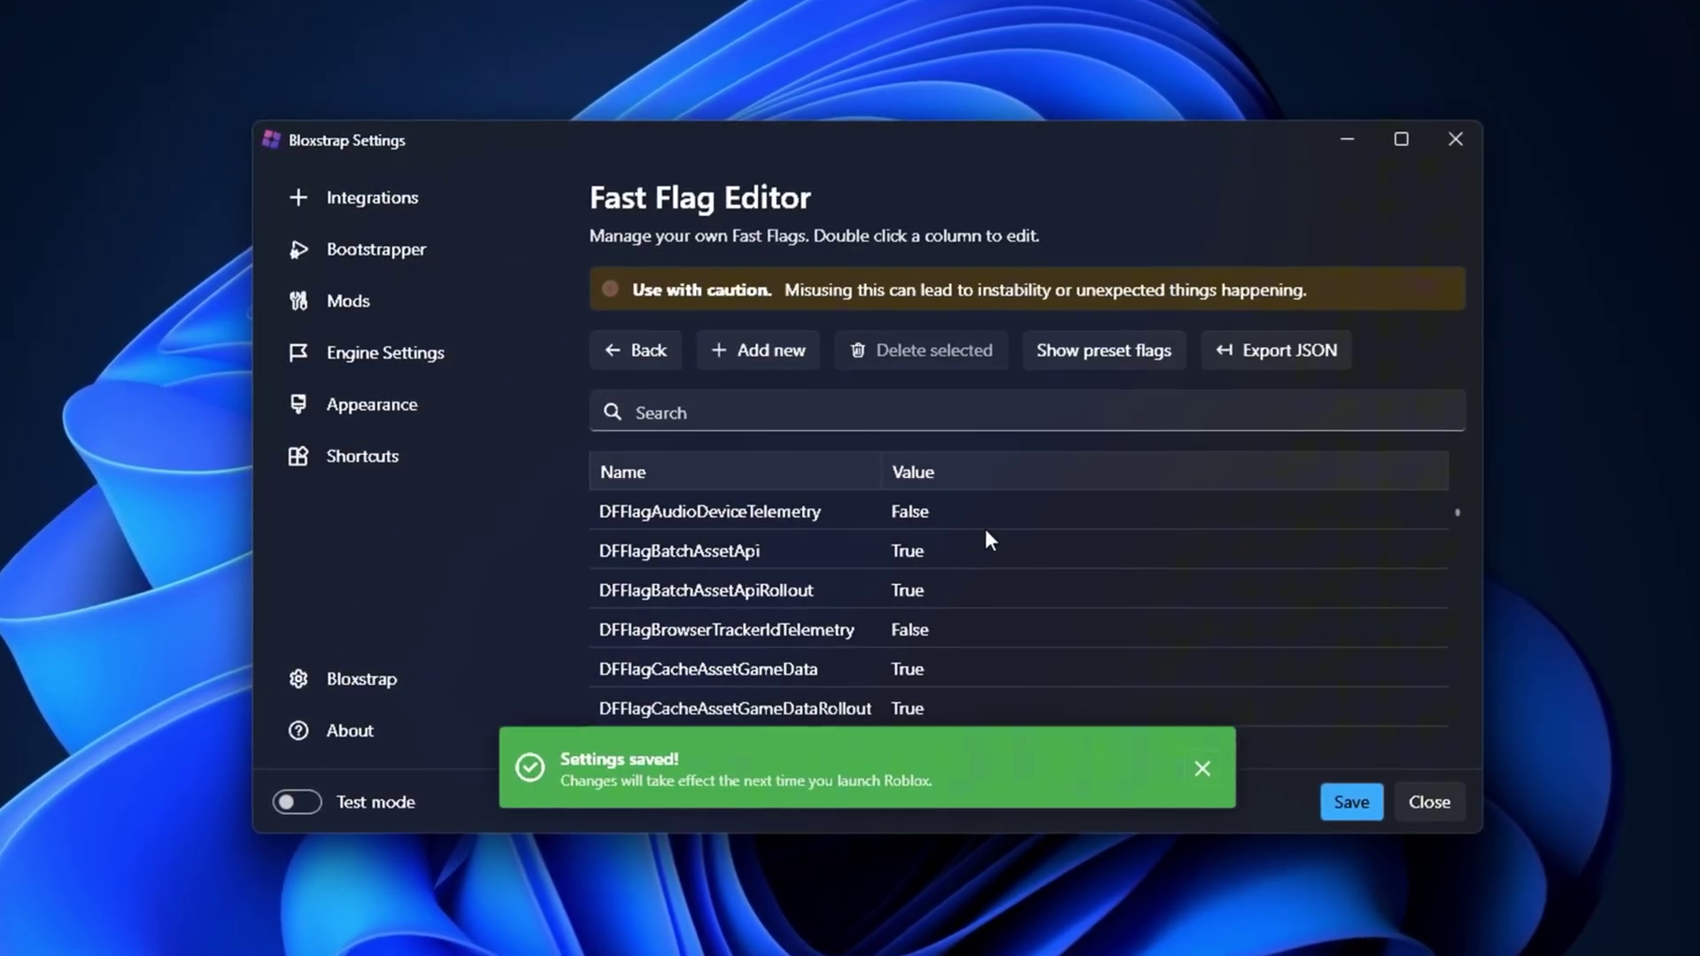
click(1455, 138)
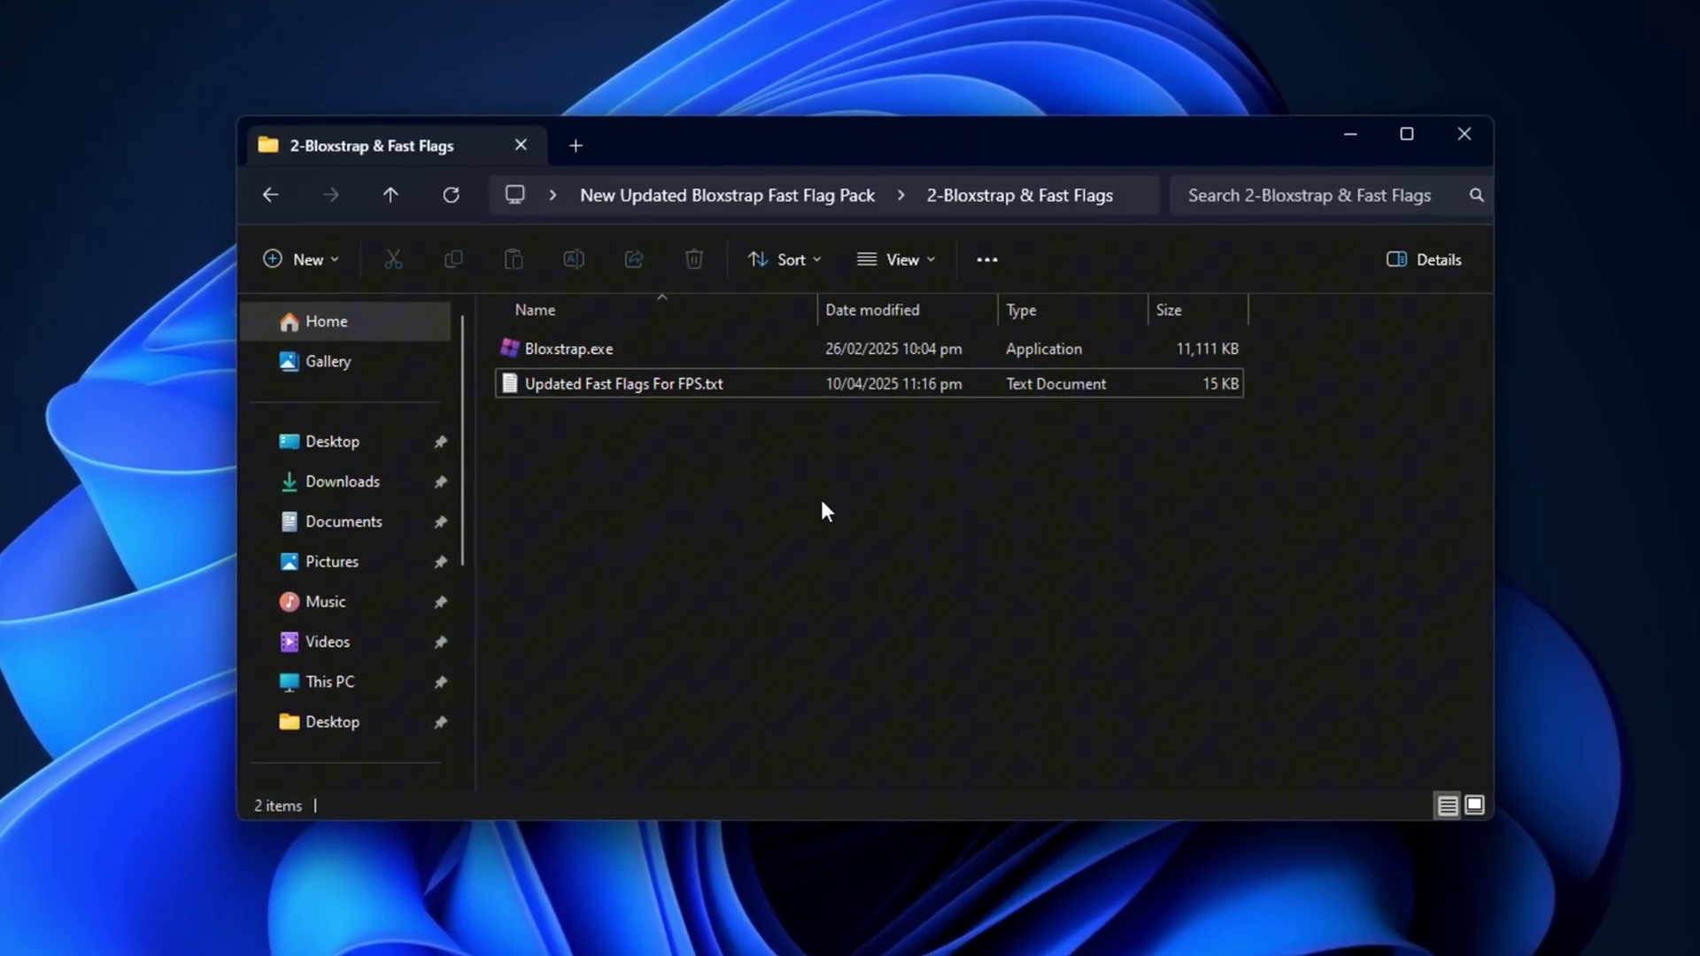
key(alt+Left)
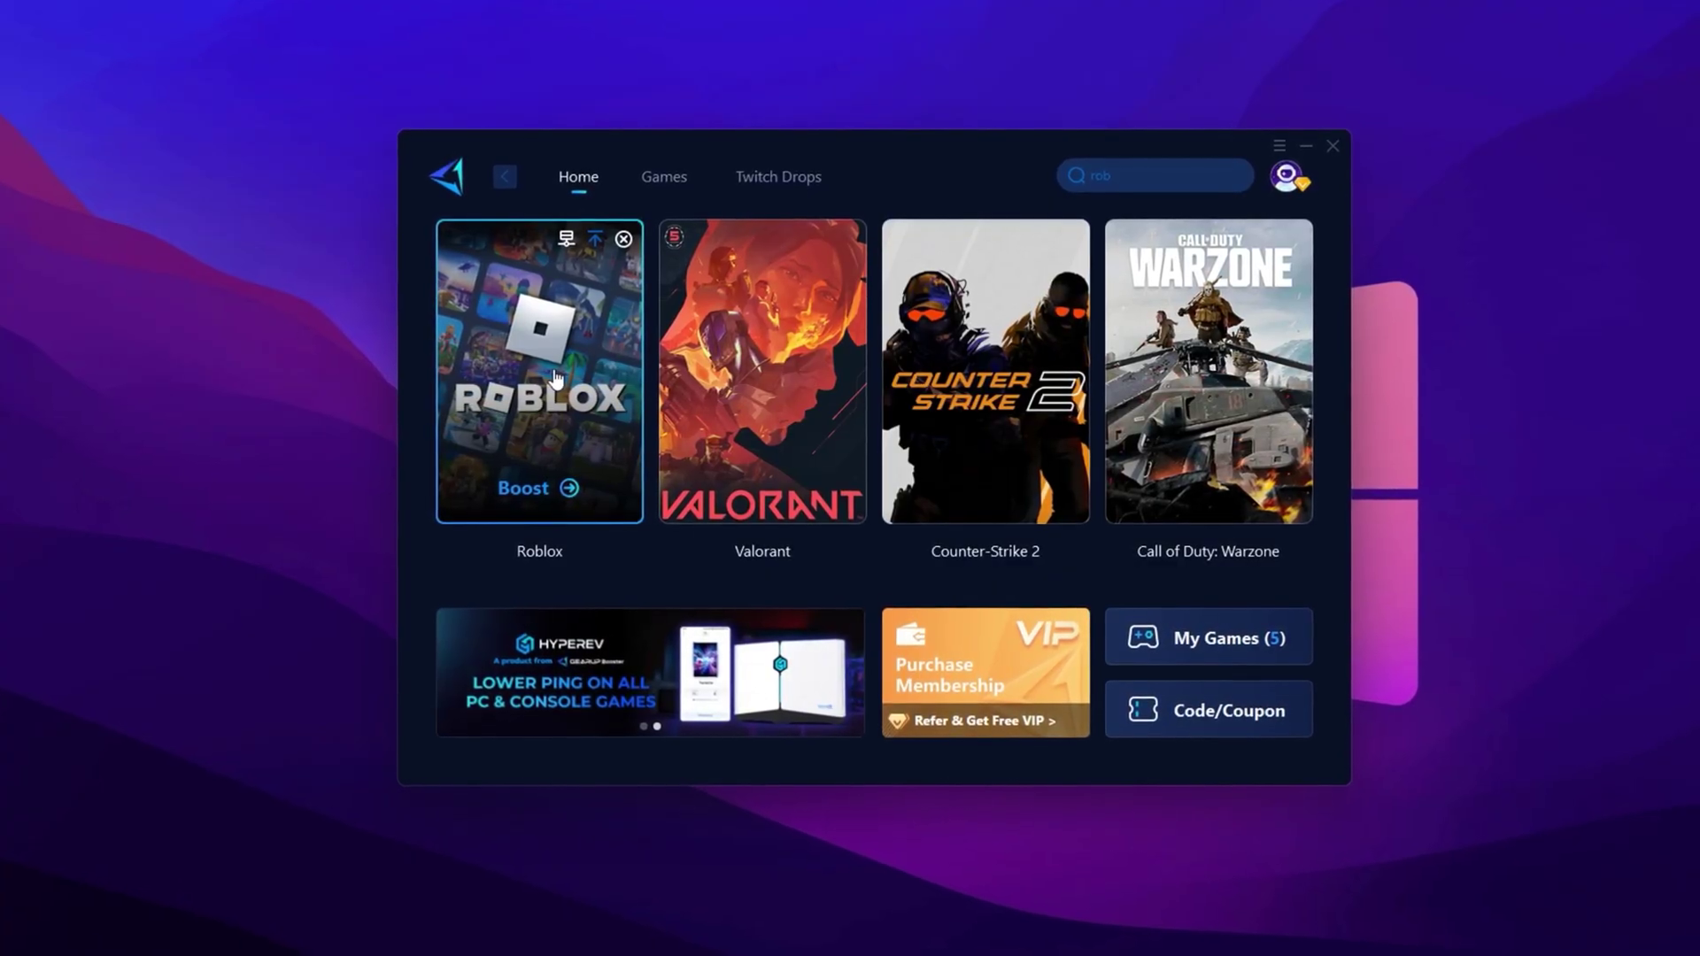
Step: Browse the Games catalogue briefly, return to Home and start the boost for Roblox
click(1289, 176)
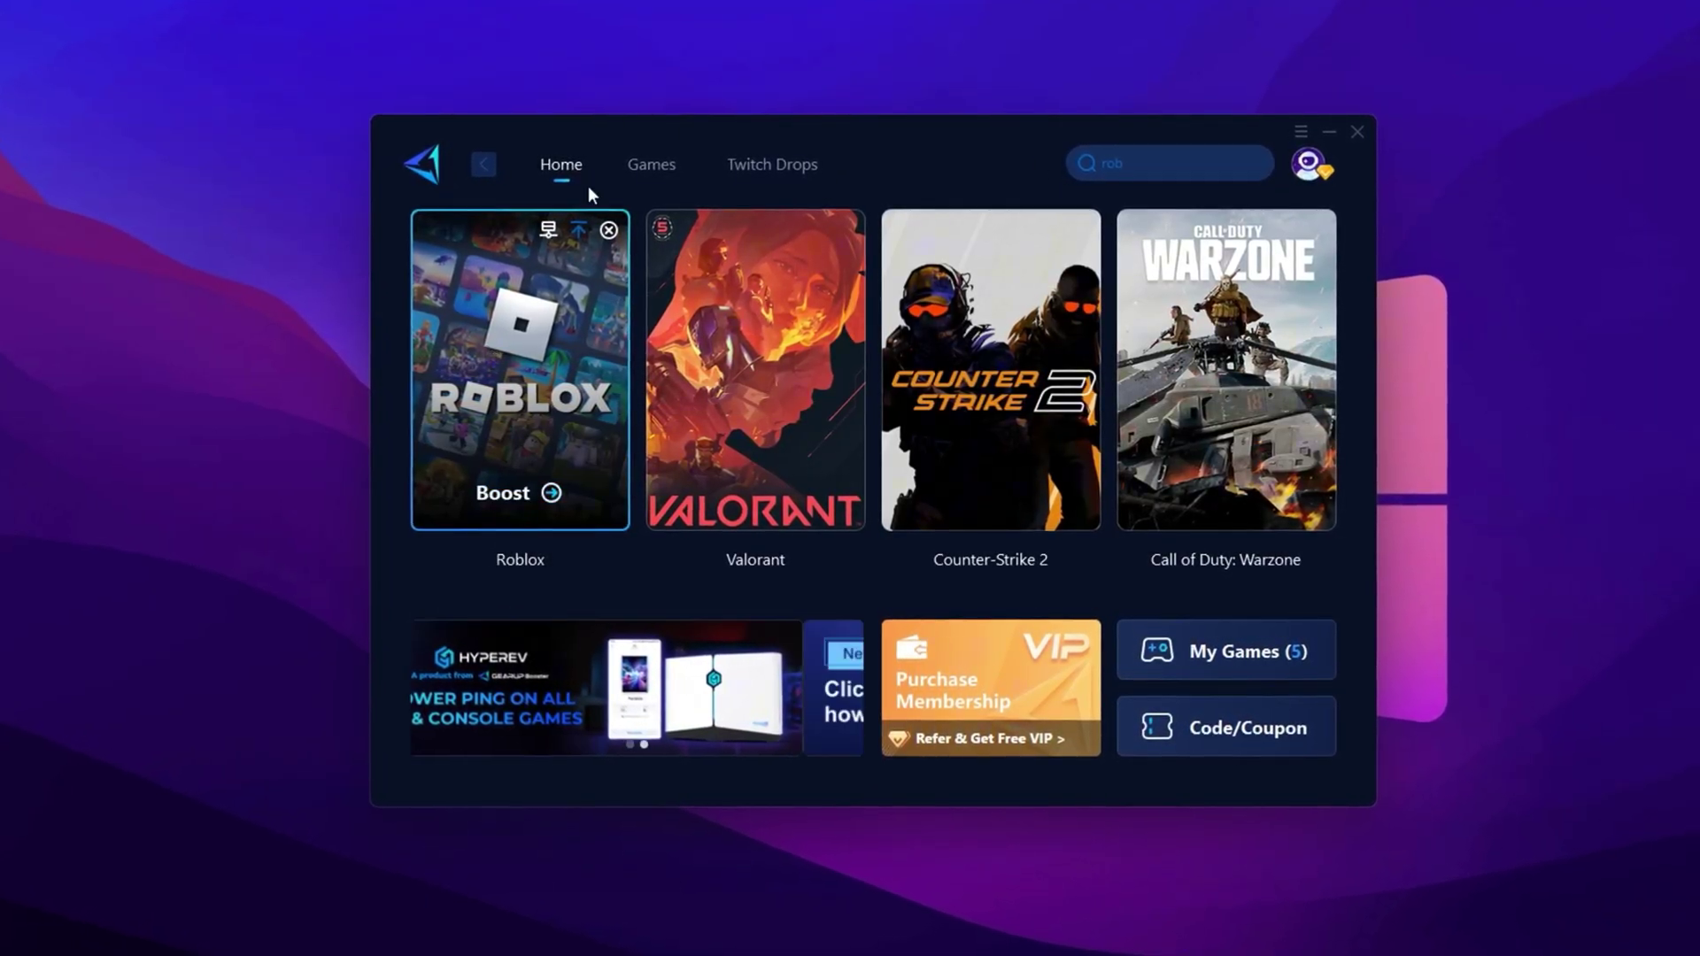
mouse_move(540, 416)
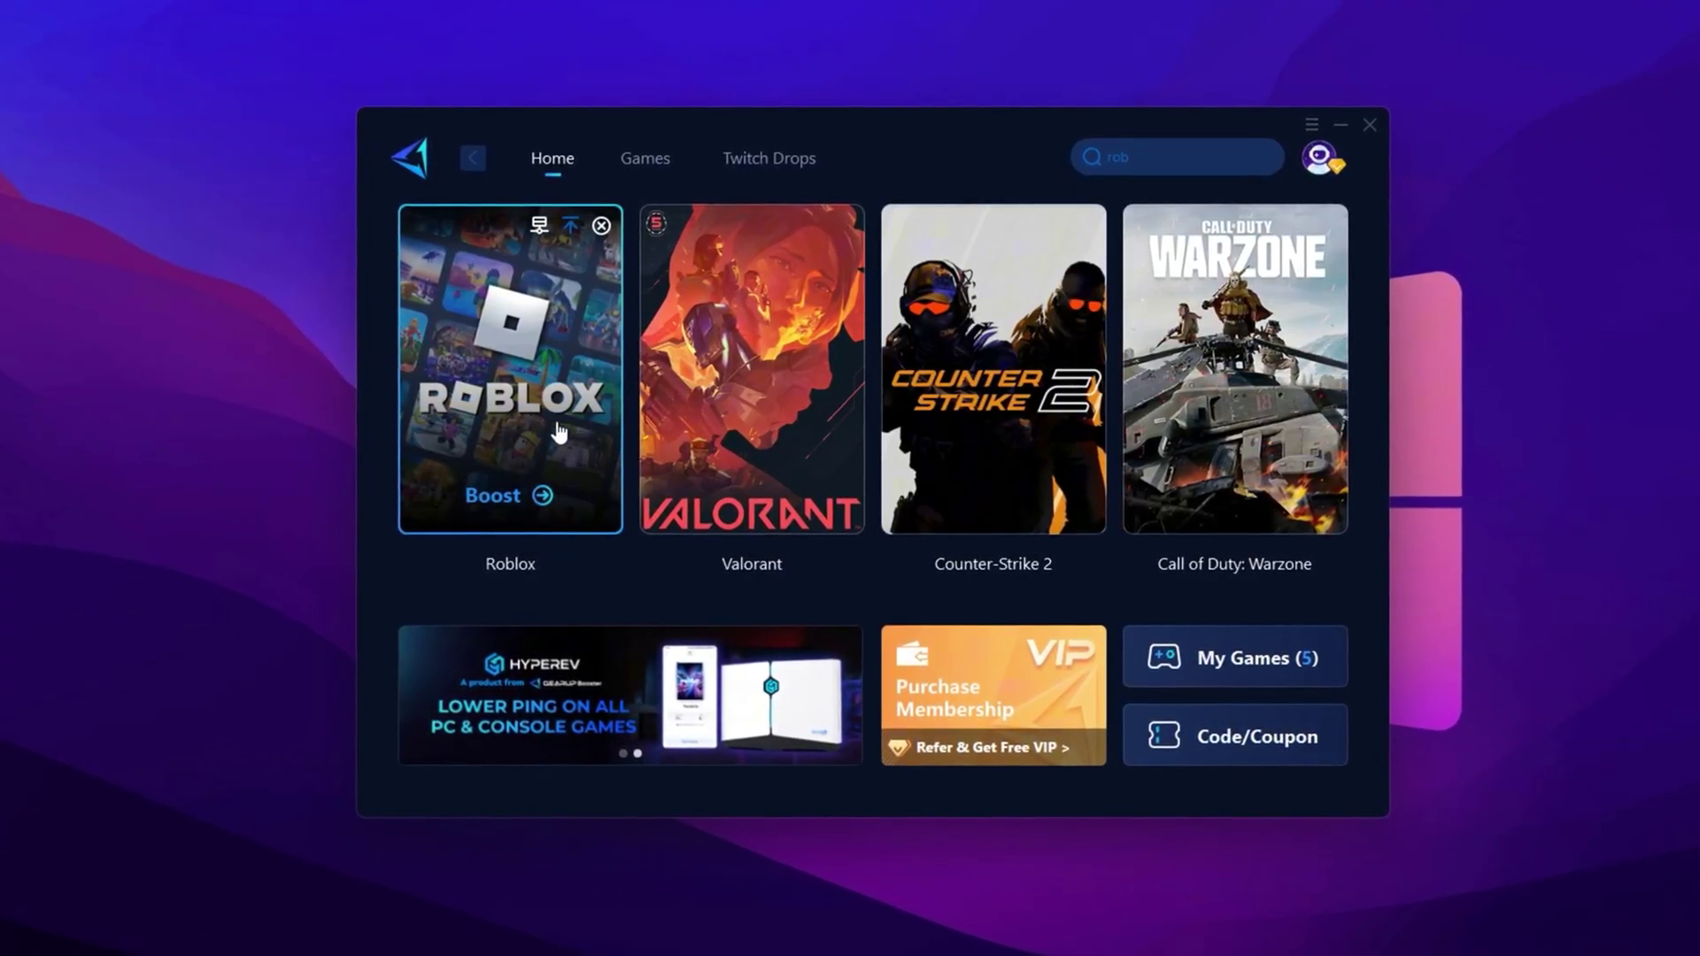
click(636, 168)
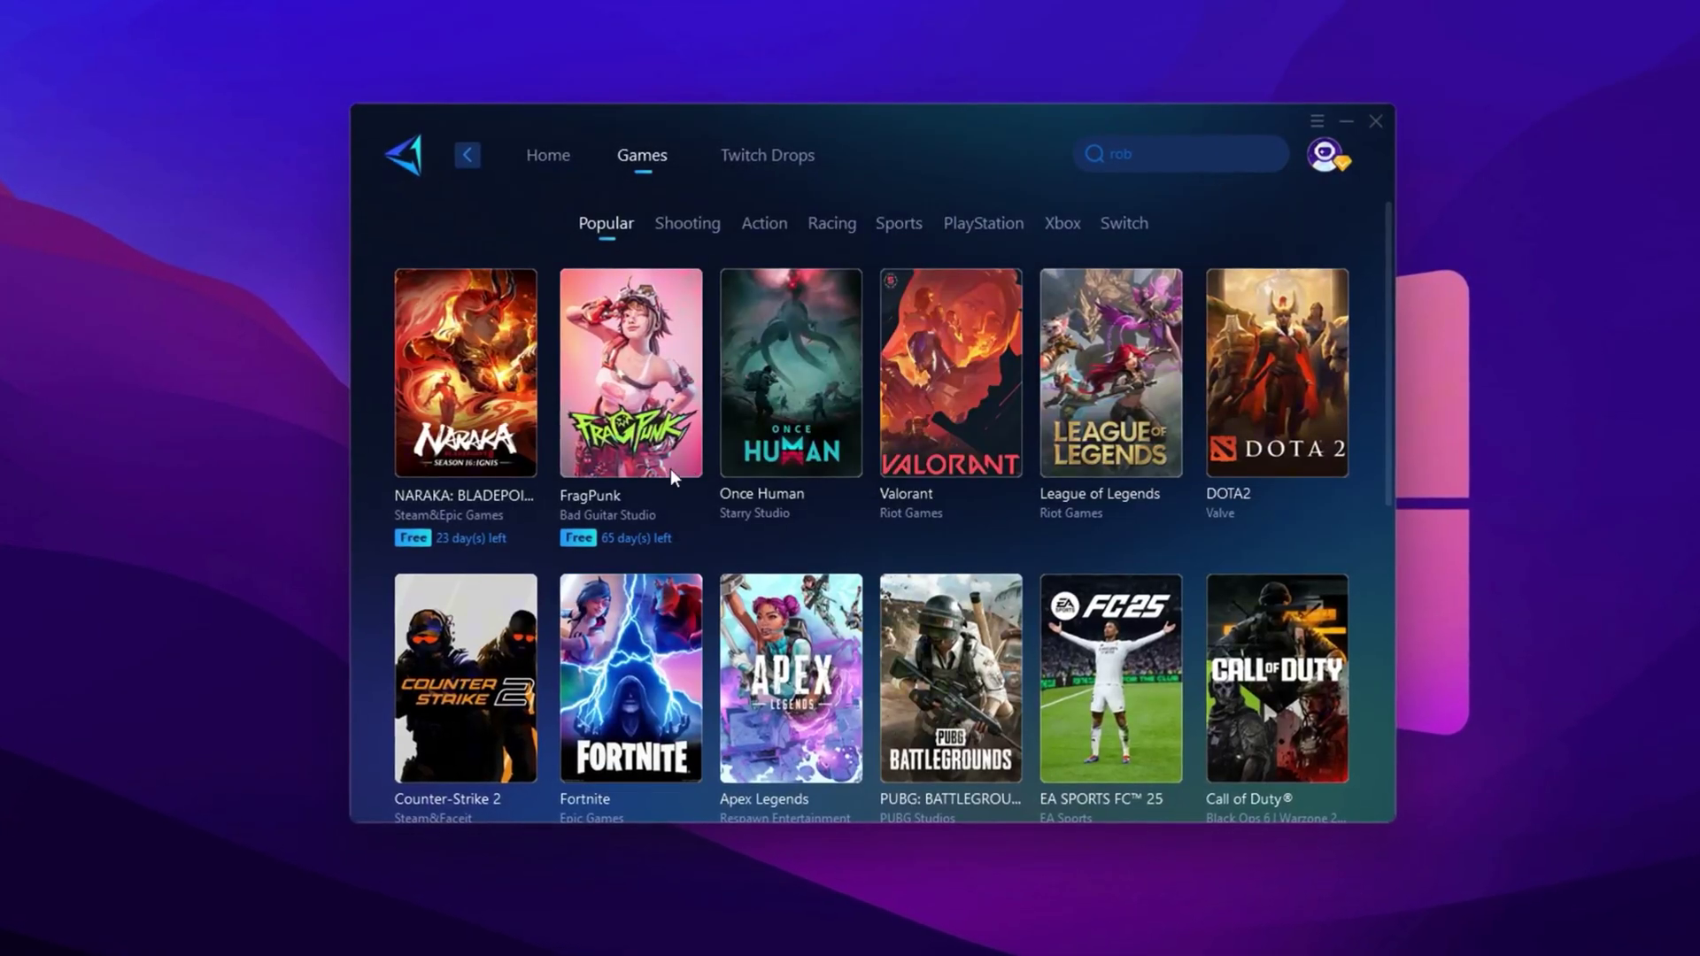
click(560, 159)
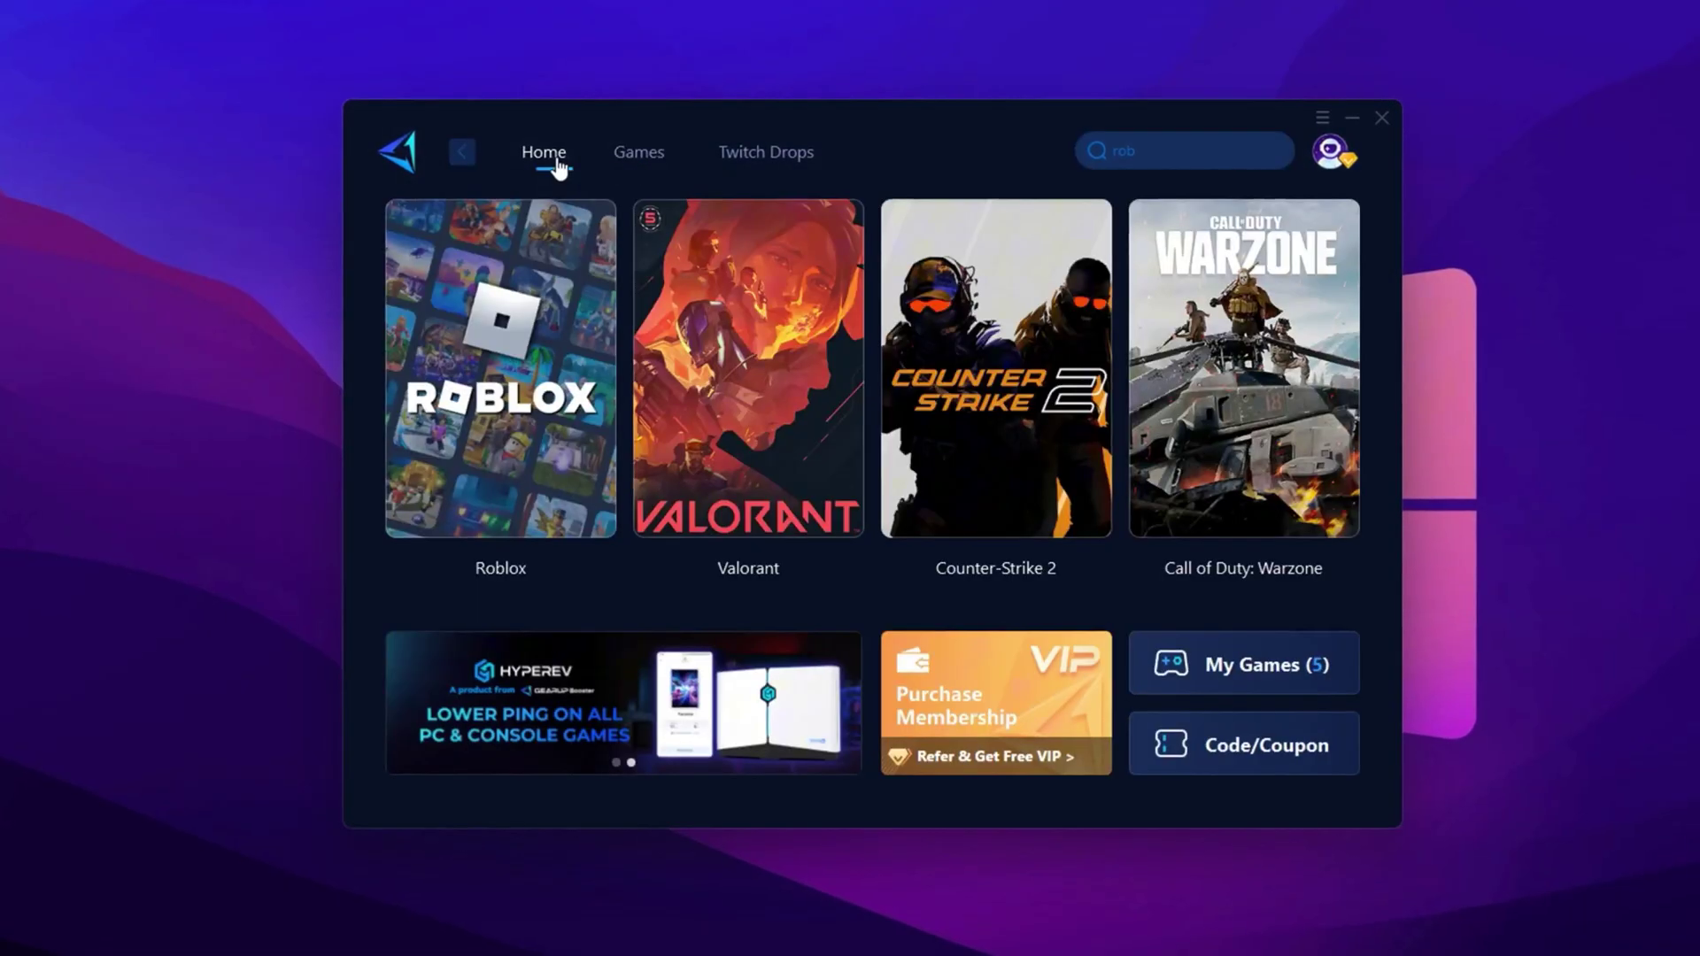
click(514, 499)
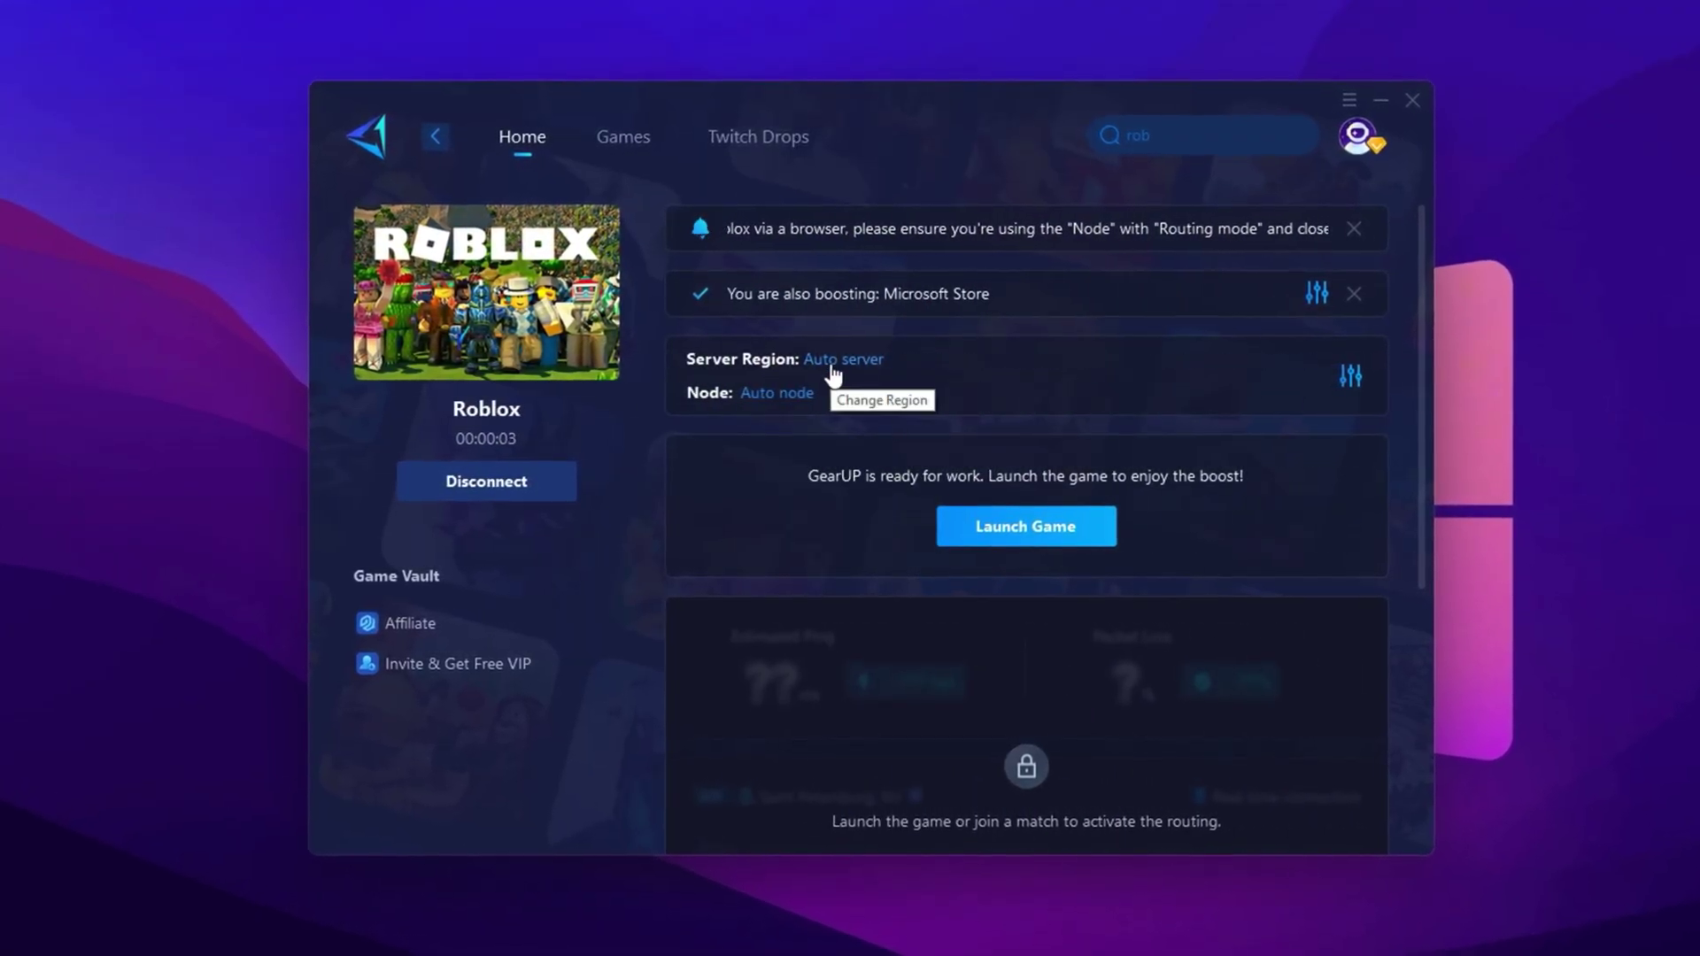
Step: Examine the available game server regions and the node list for the Roblox boost, closing each selection dialog
click(830, 363)
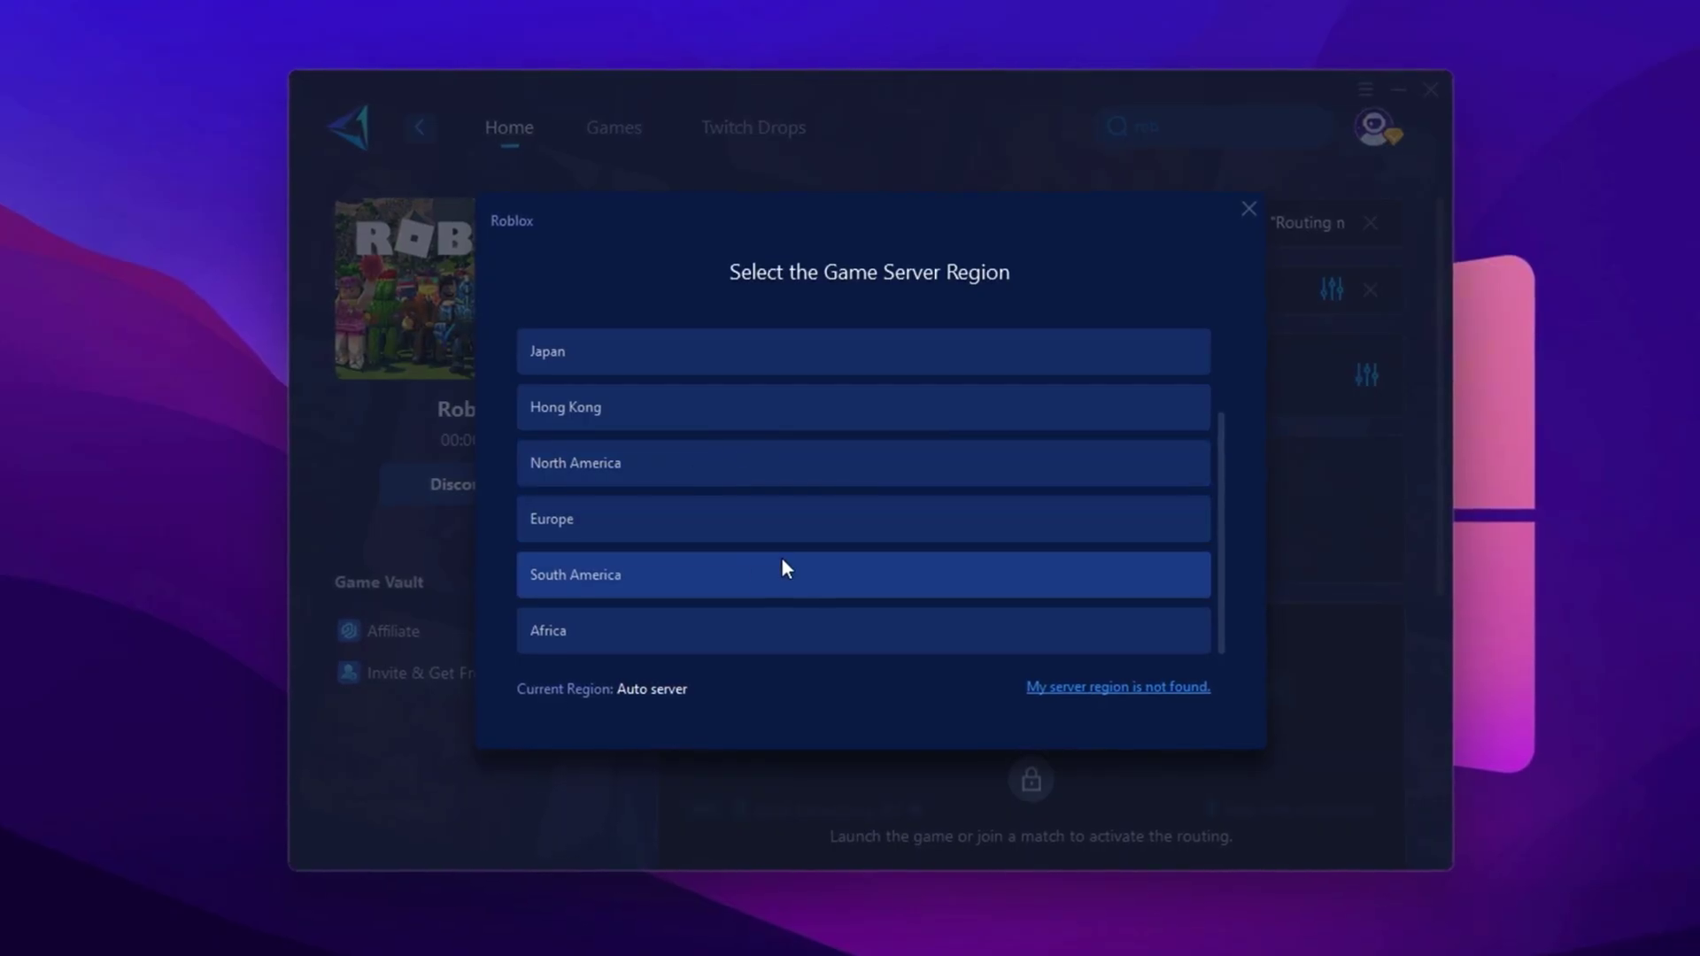
scroll(783, 561, up, 1)
scroll(781, 563, up, 1)
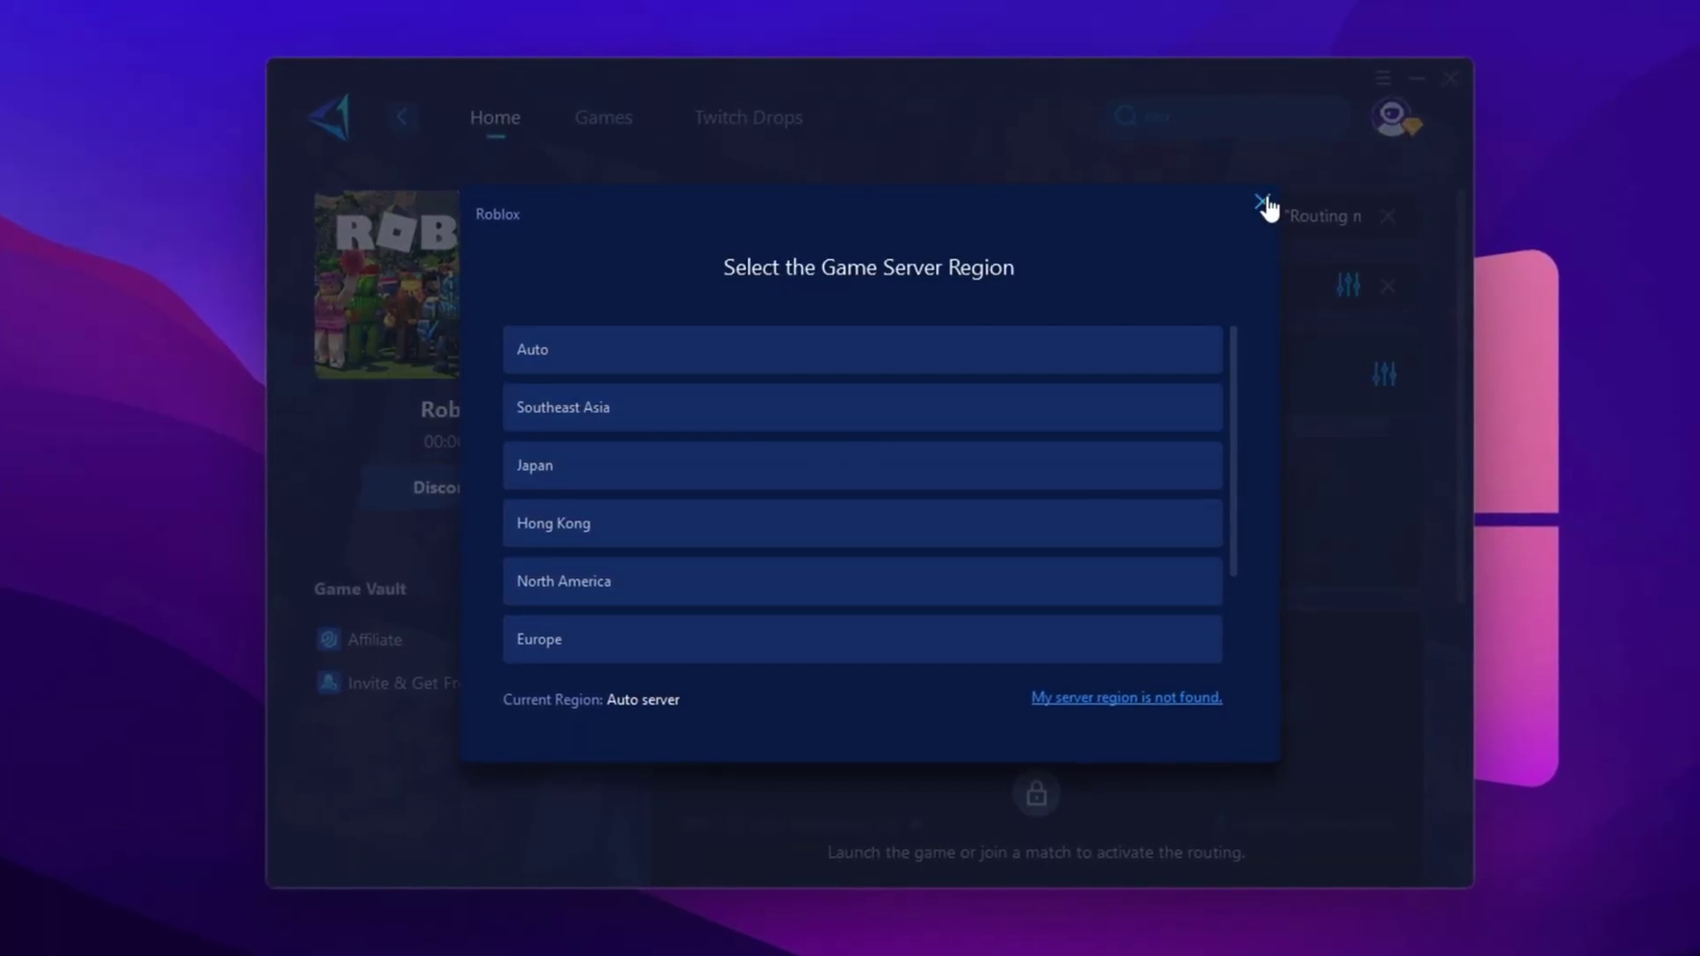
click(1263, 203)
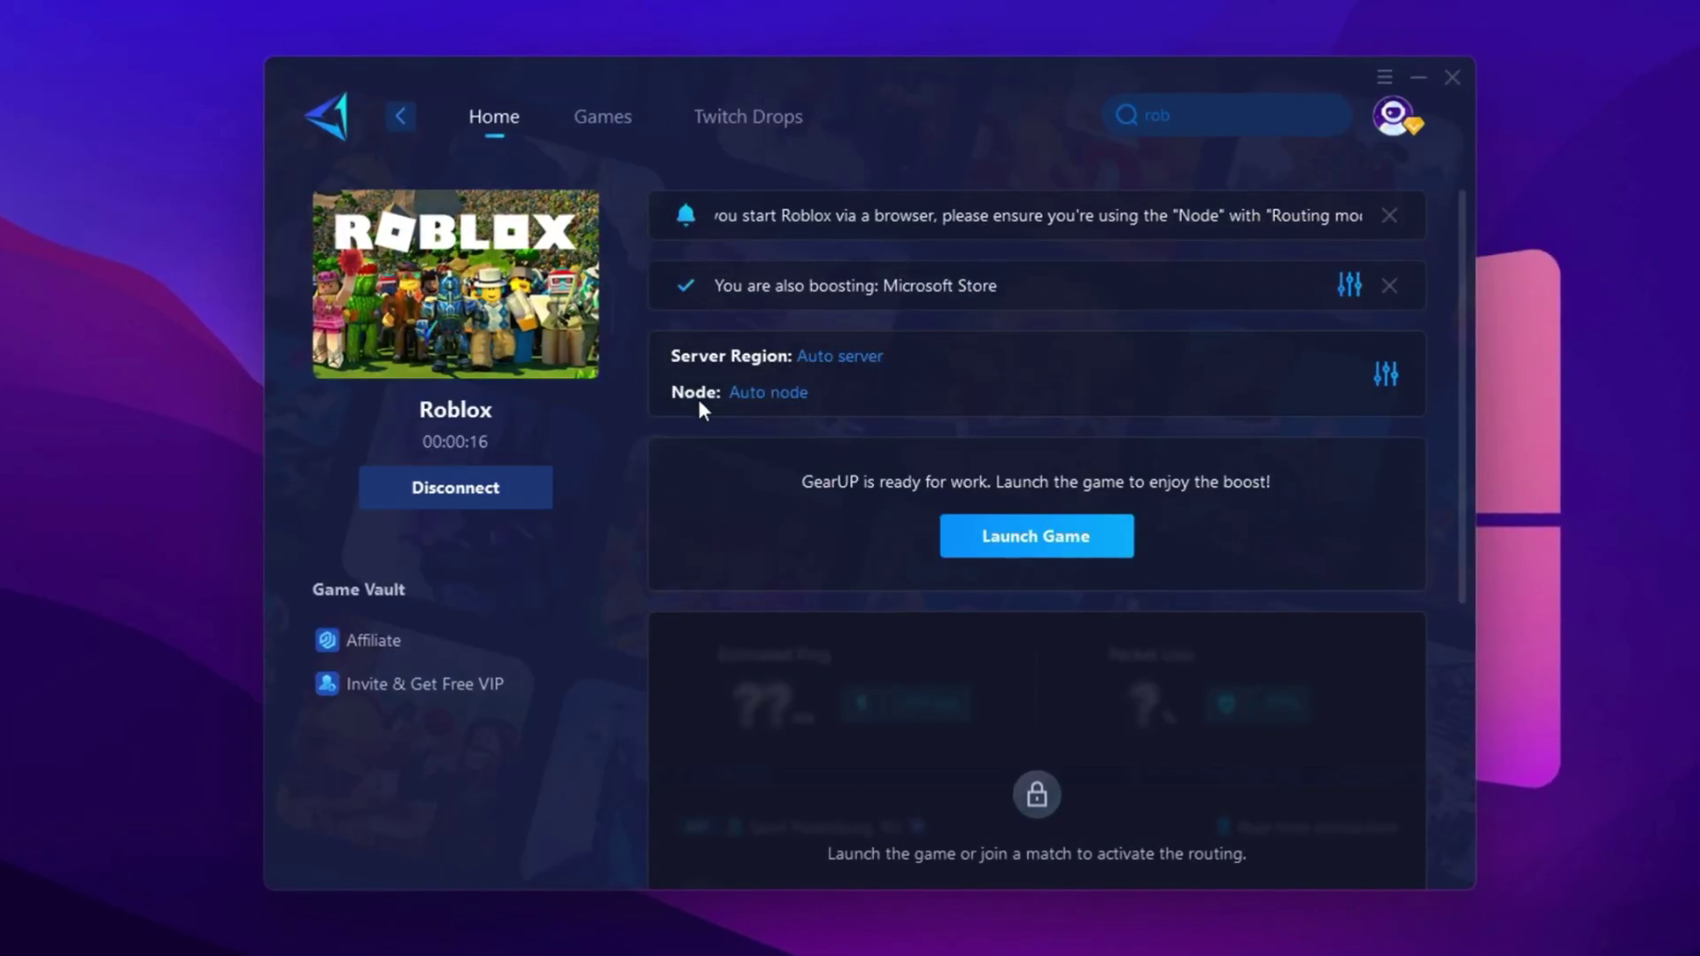
click(767, 395)
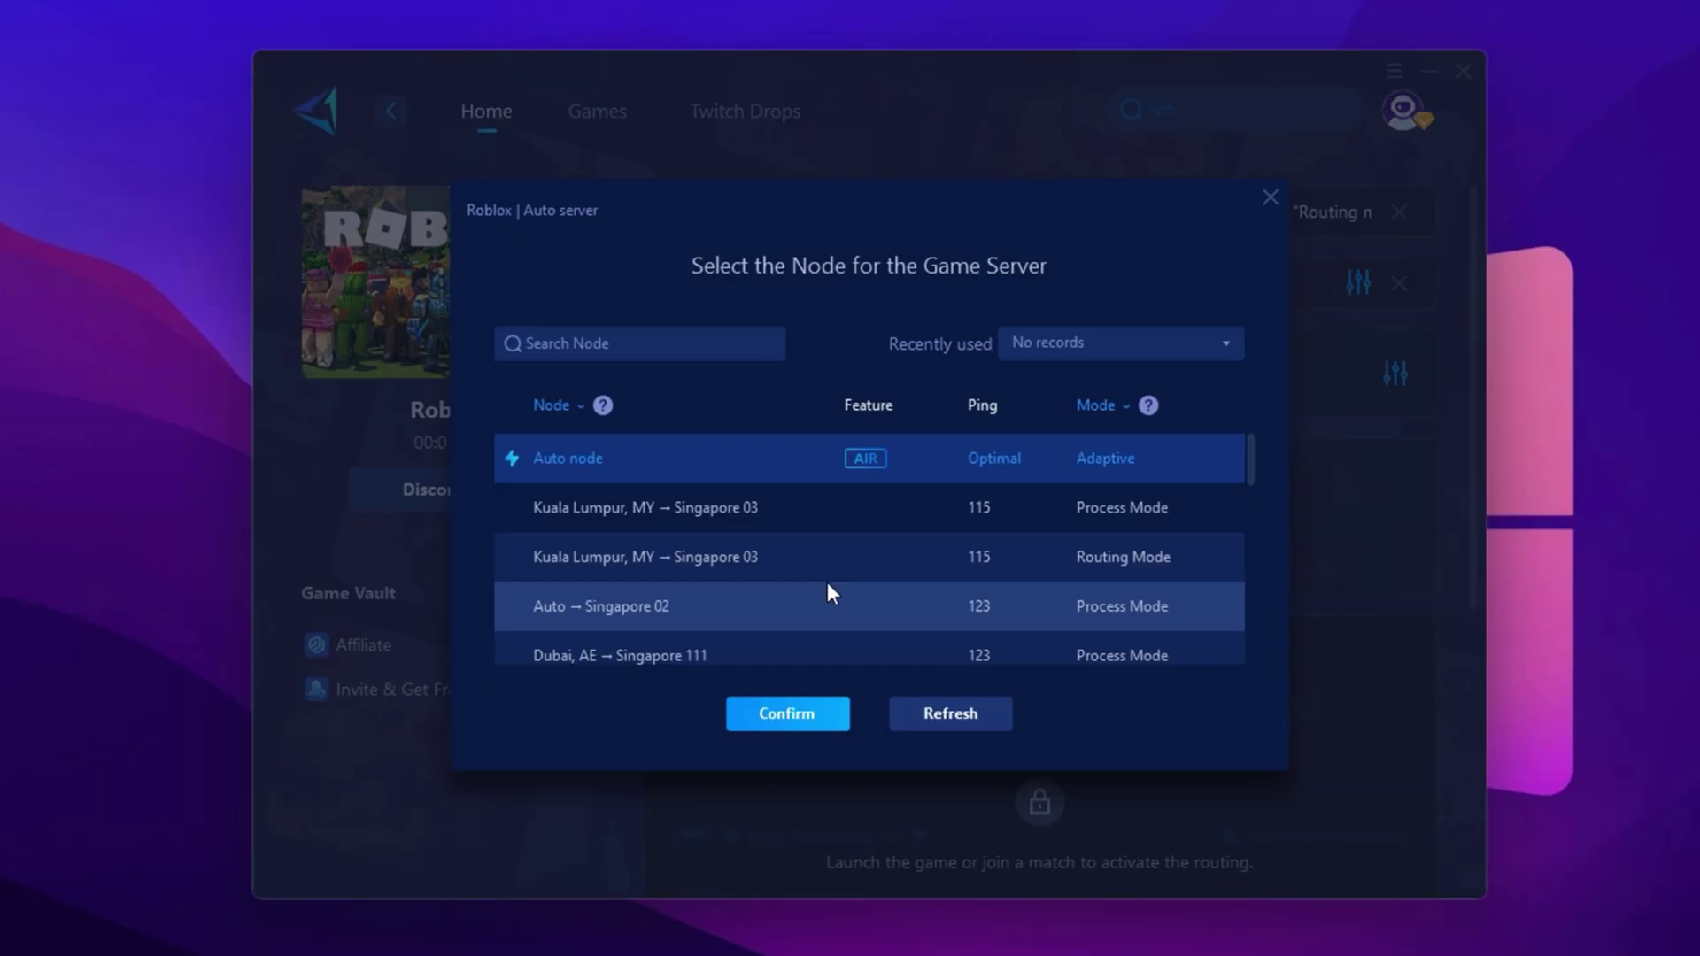
scroll(773, 571, down, 1)
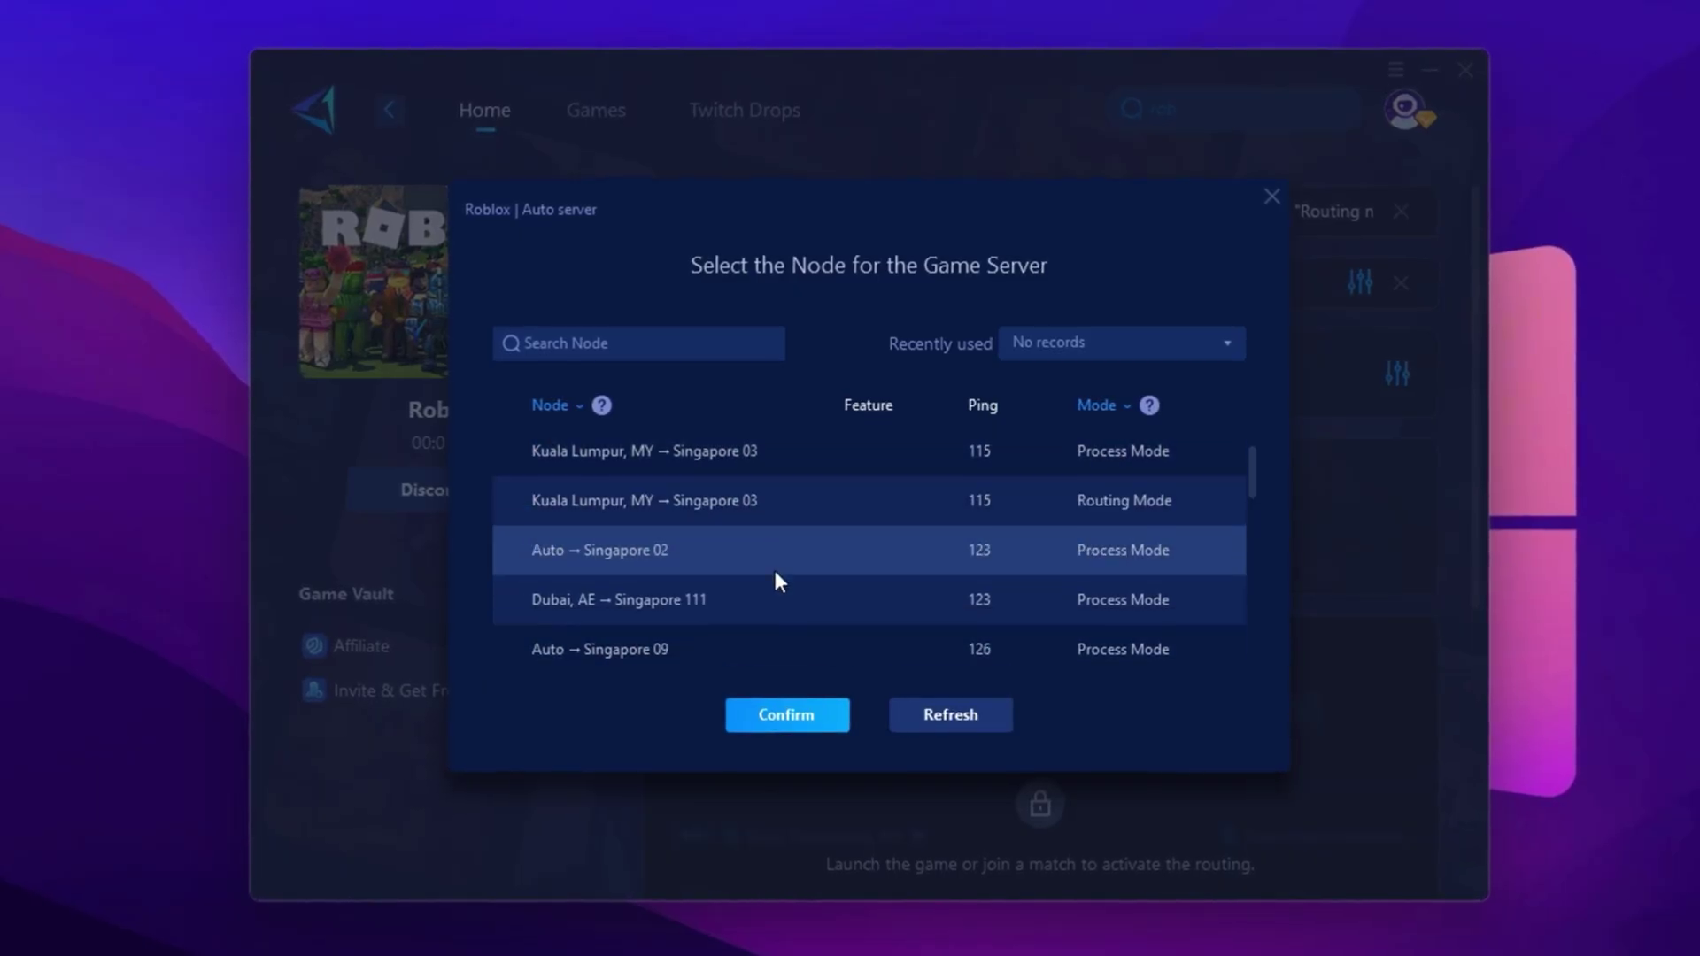
scroll(783, 607, up, 1)
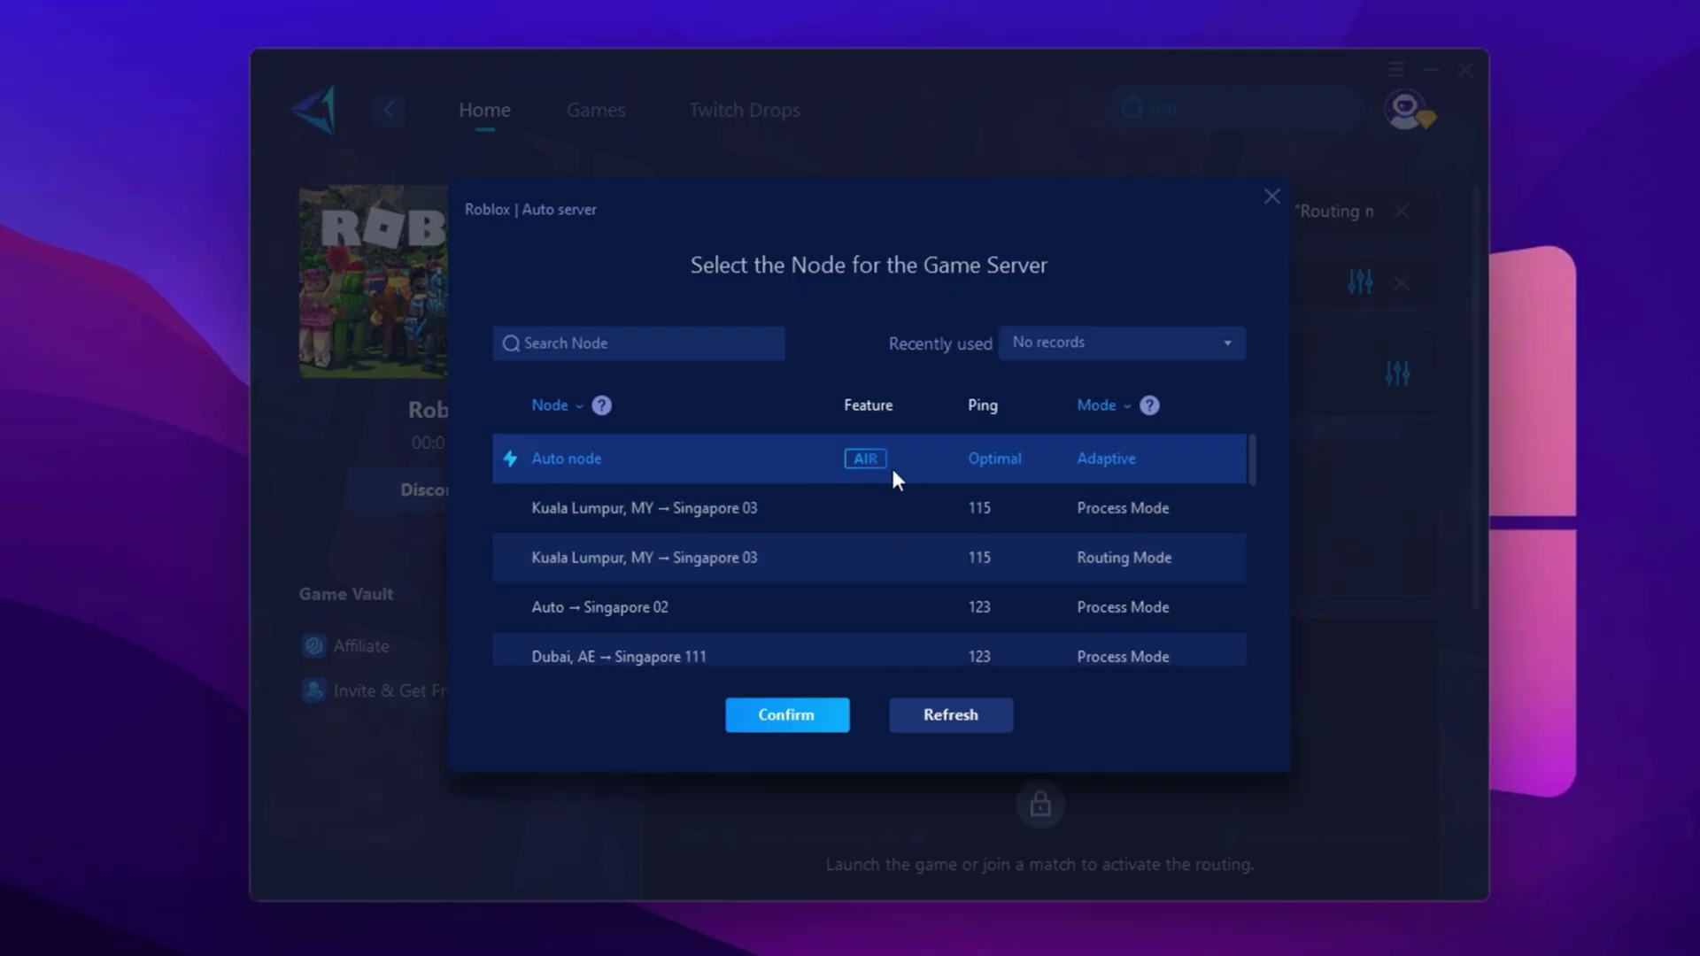
click(1271, 197)
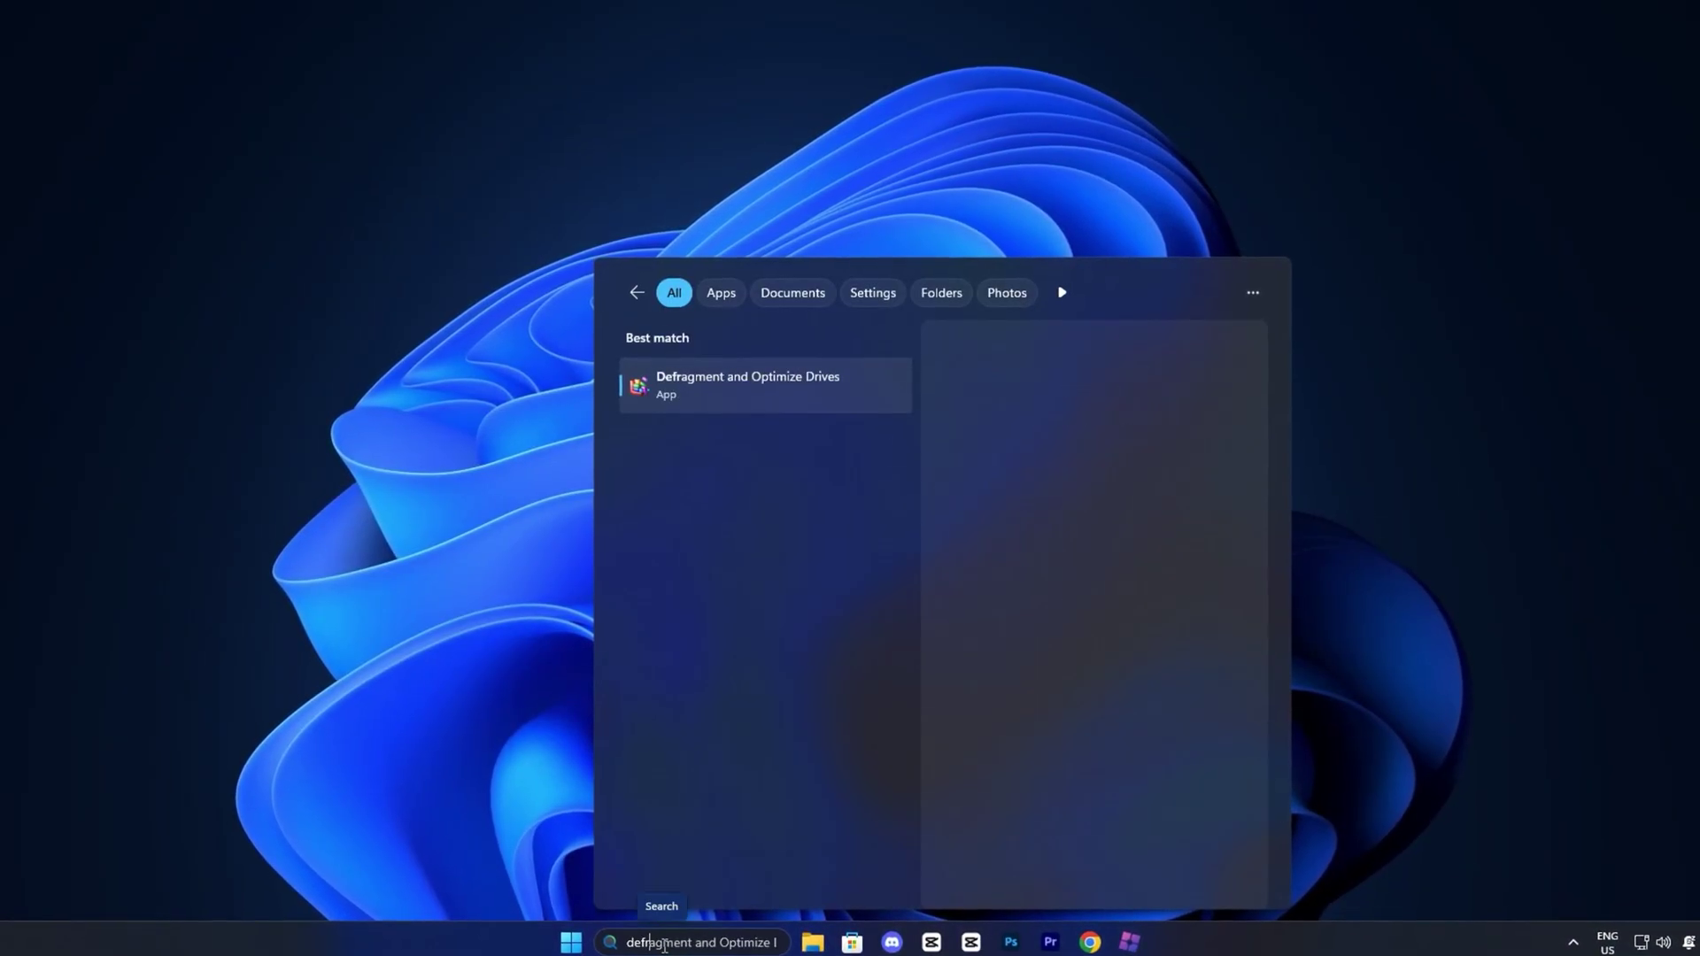
Step: Open Defragment and Optimize Drives from Windows search and optimize the hard disk drives D:, E: and F:
click(748, 389)
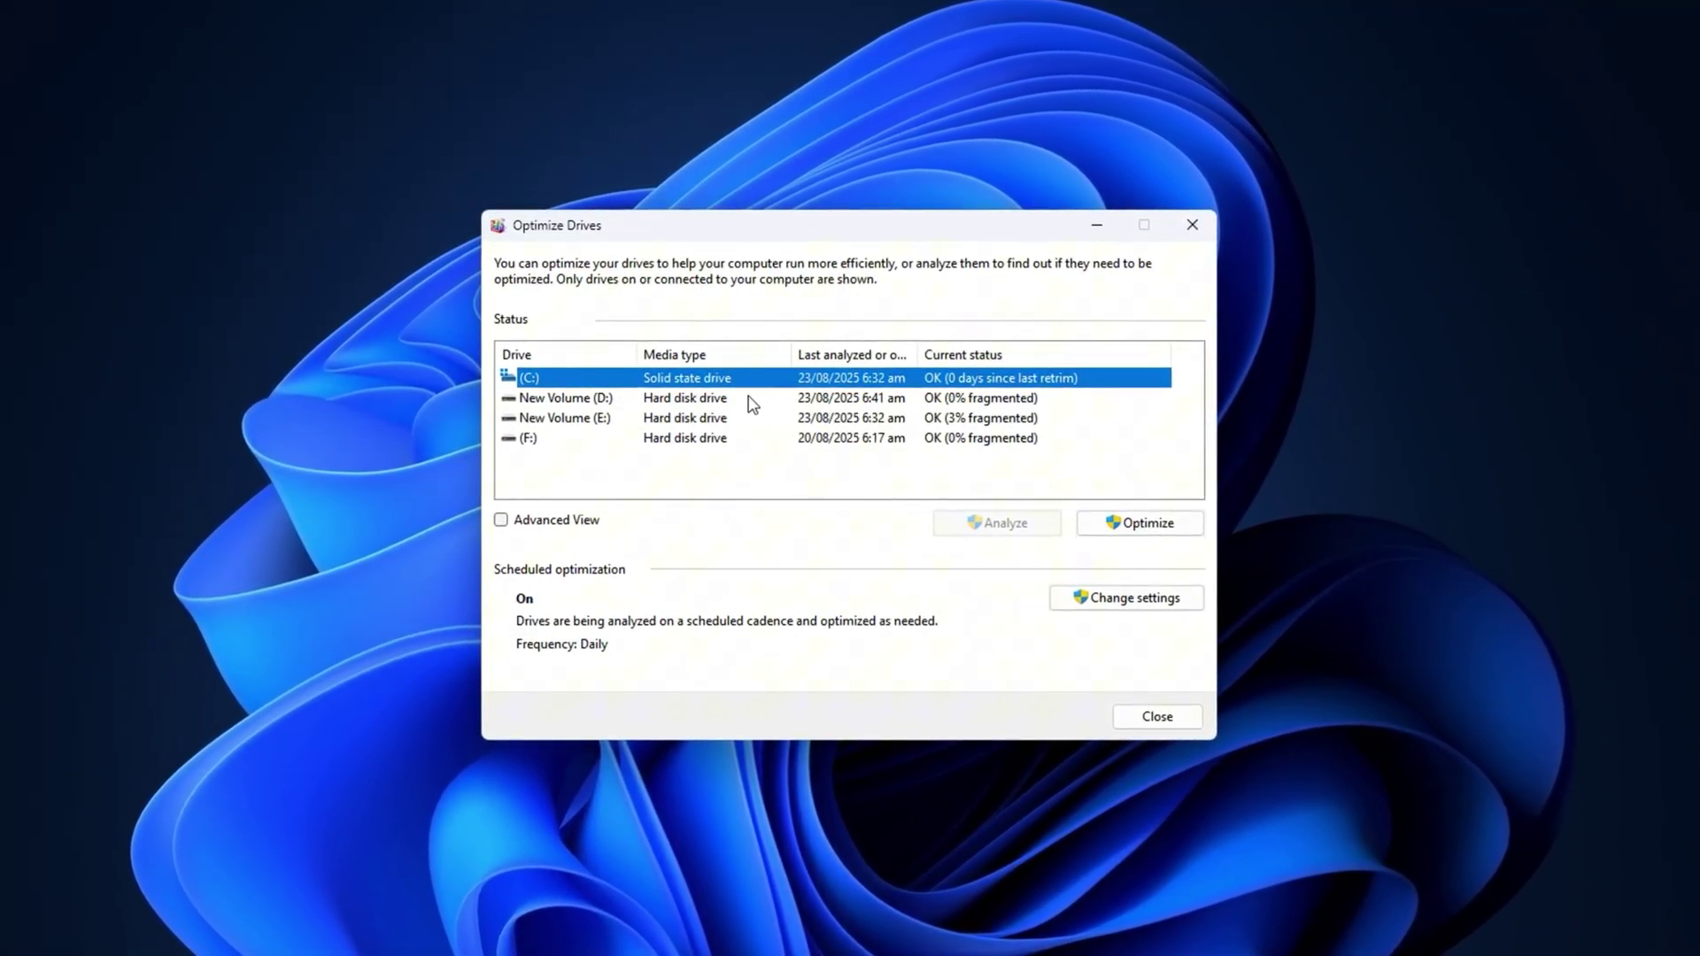
click(694, 399)
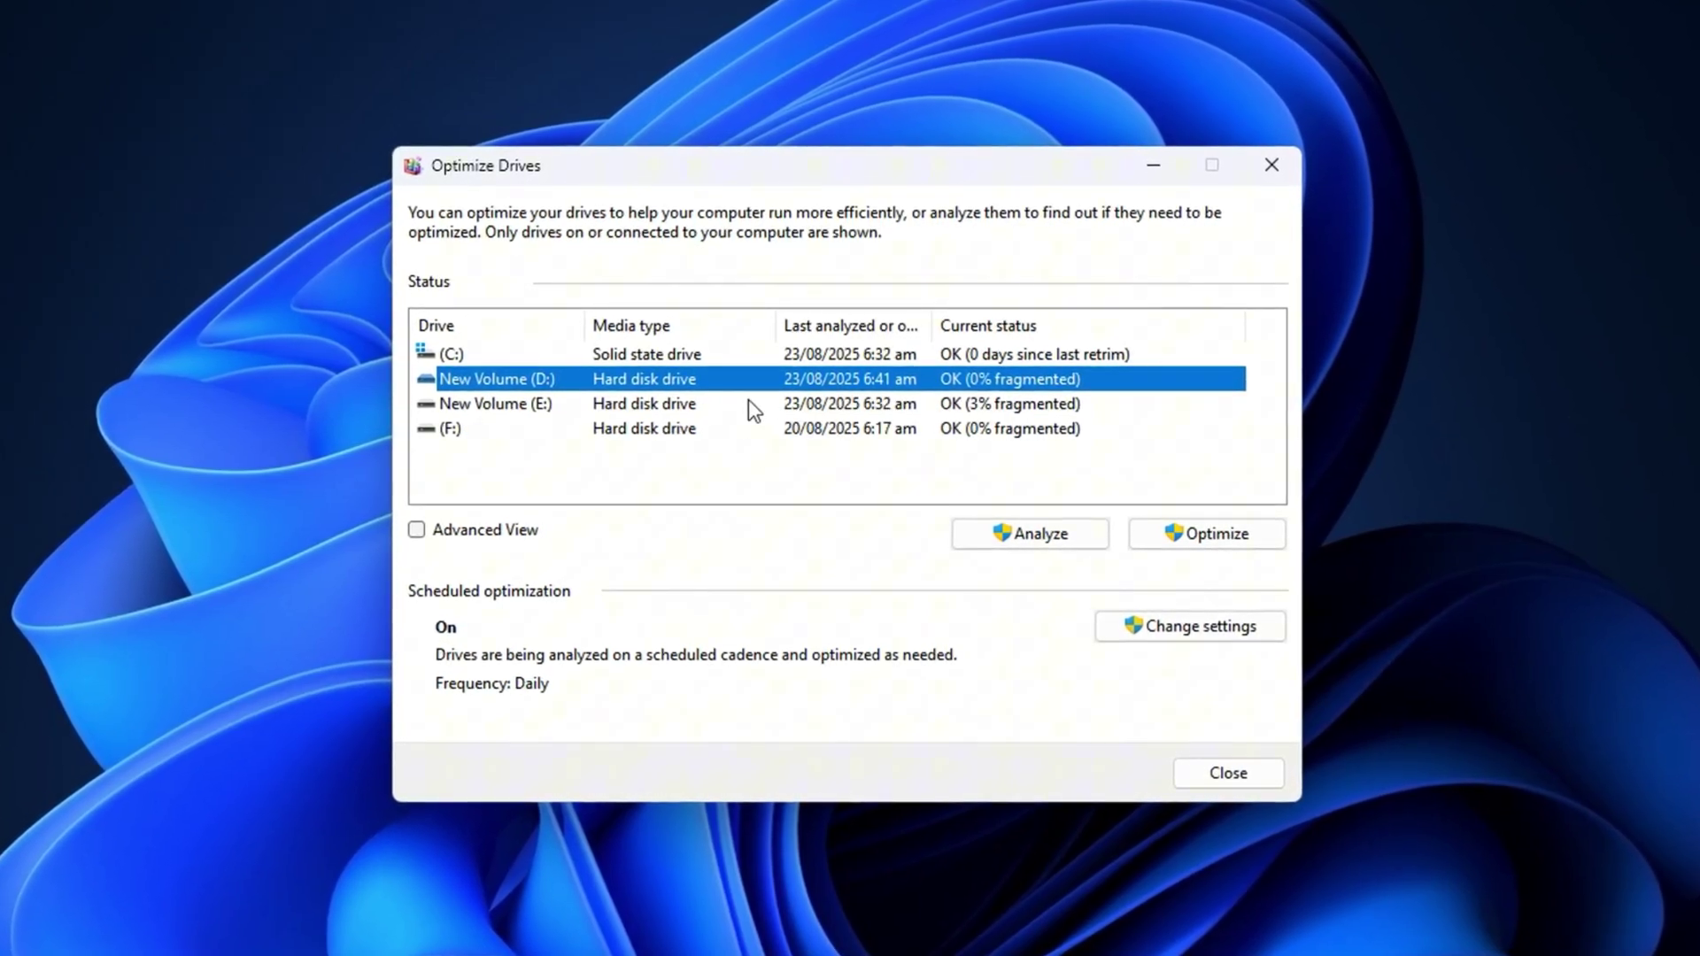
click(1197, 542)
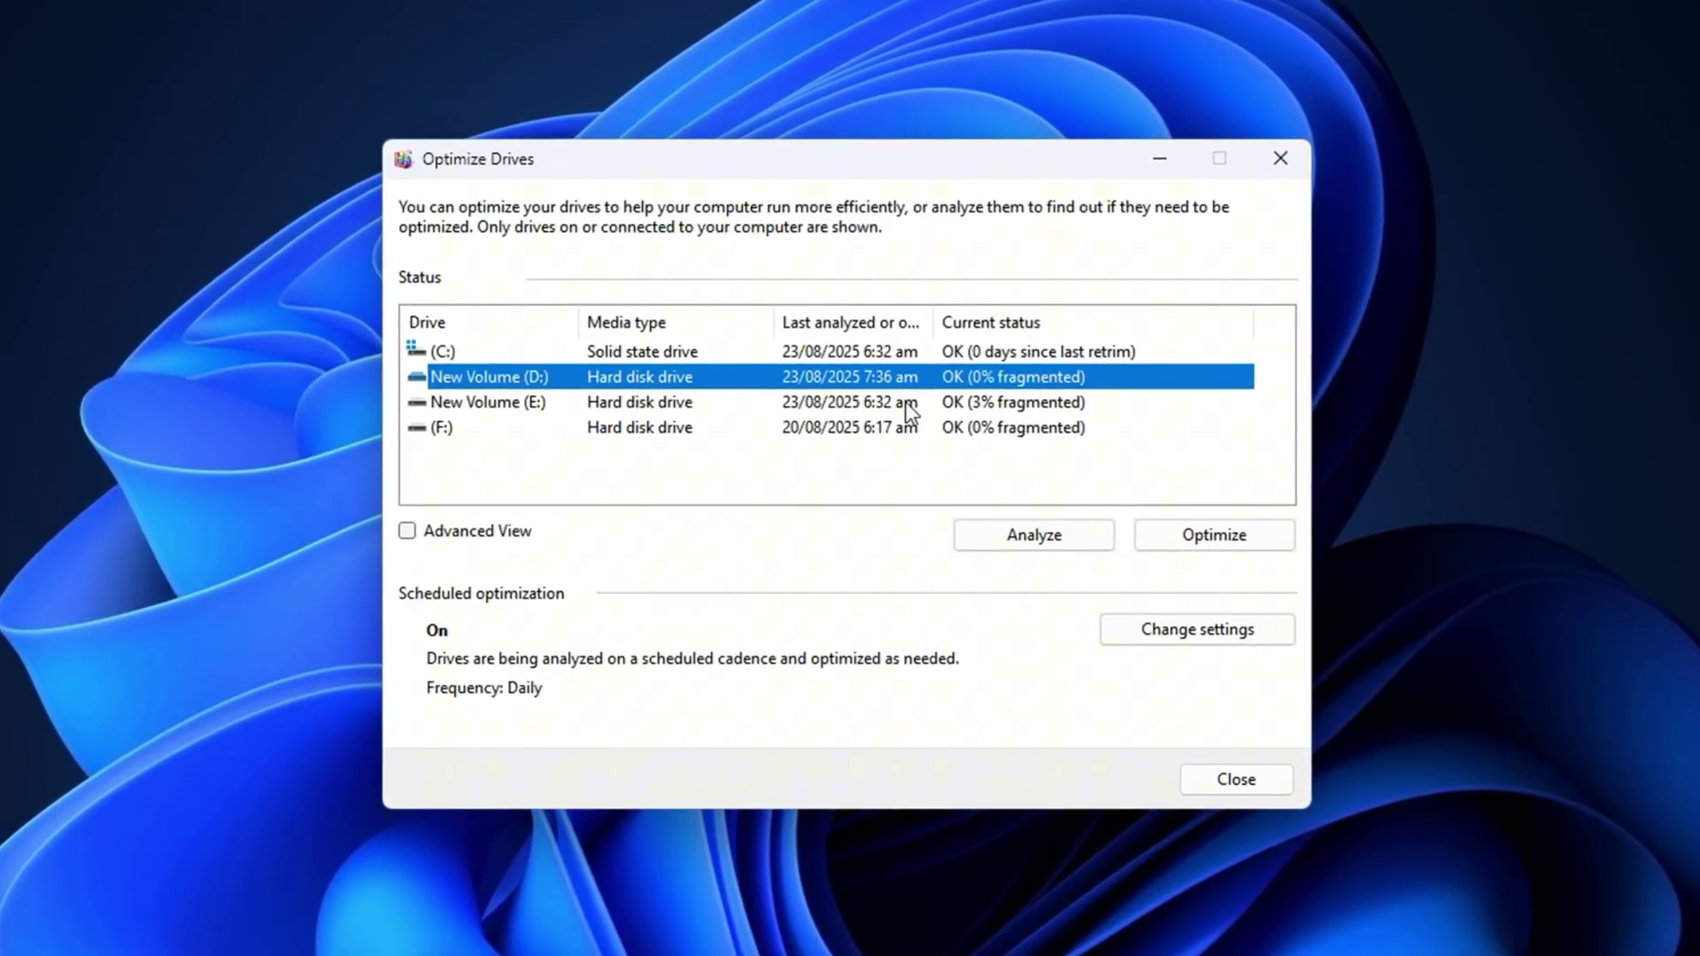
click(810, 402)
click(1151, 534)
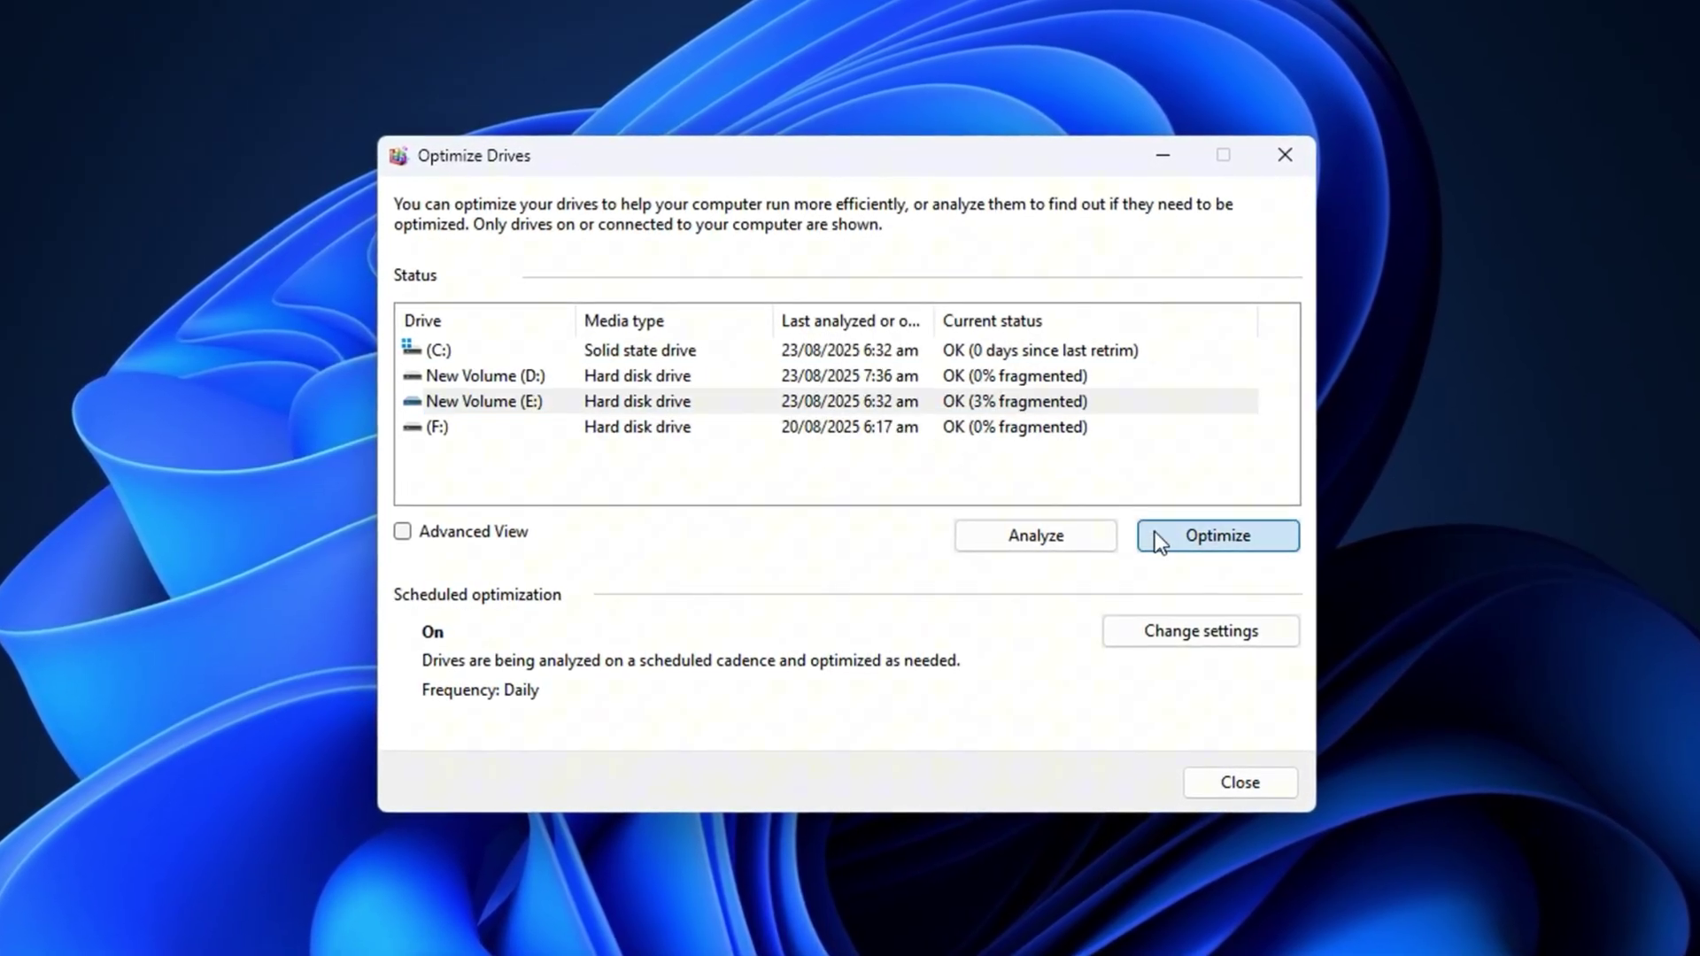
click(811, 430)
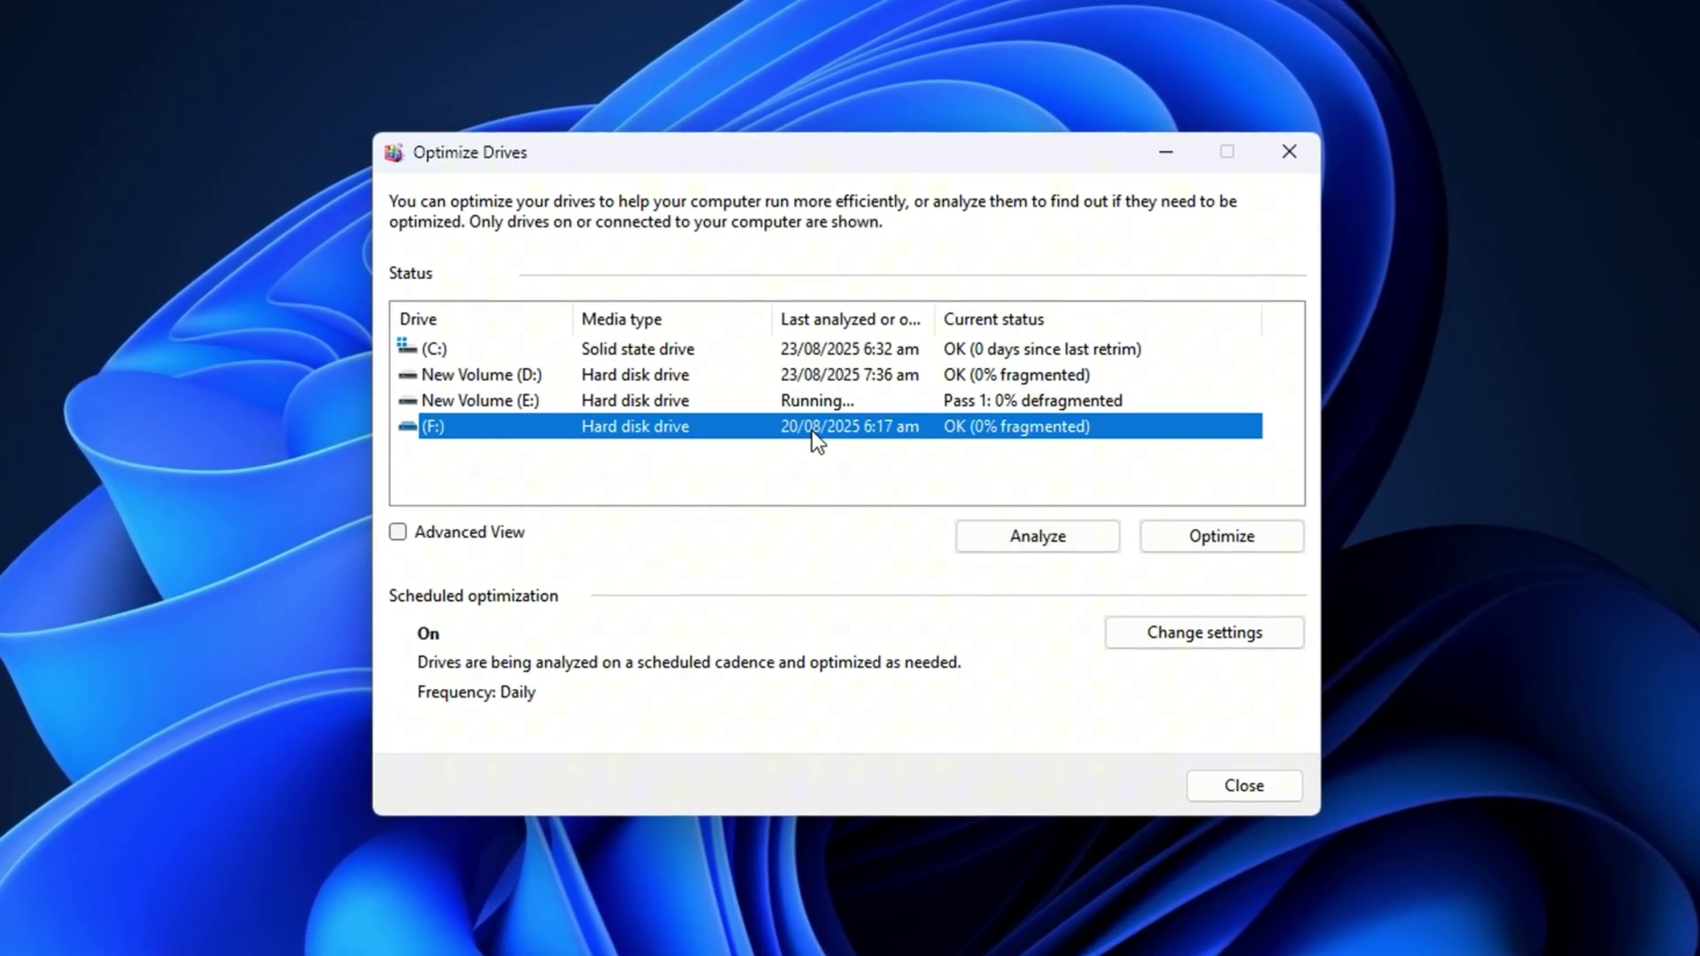
click(1186, 535)
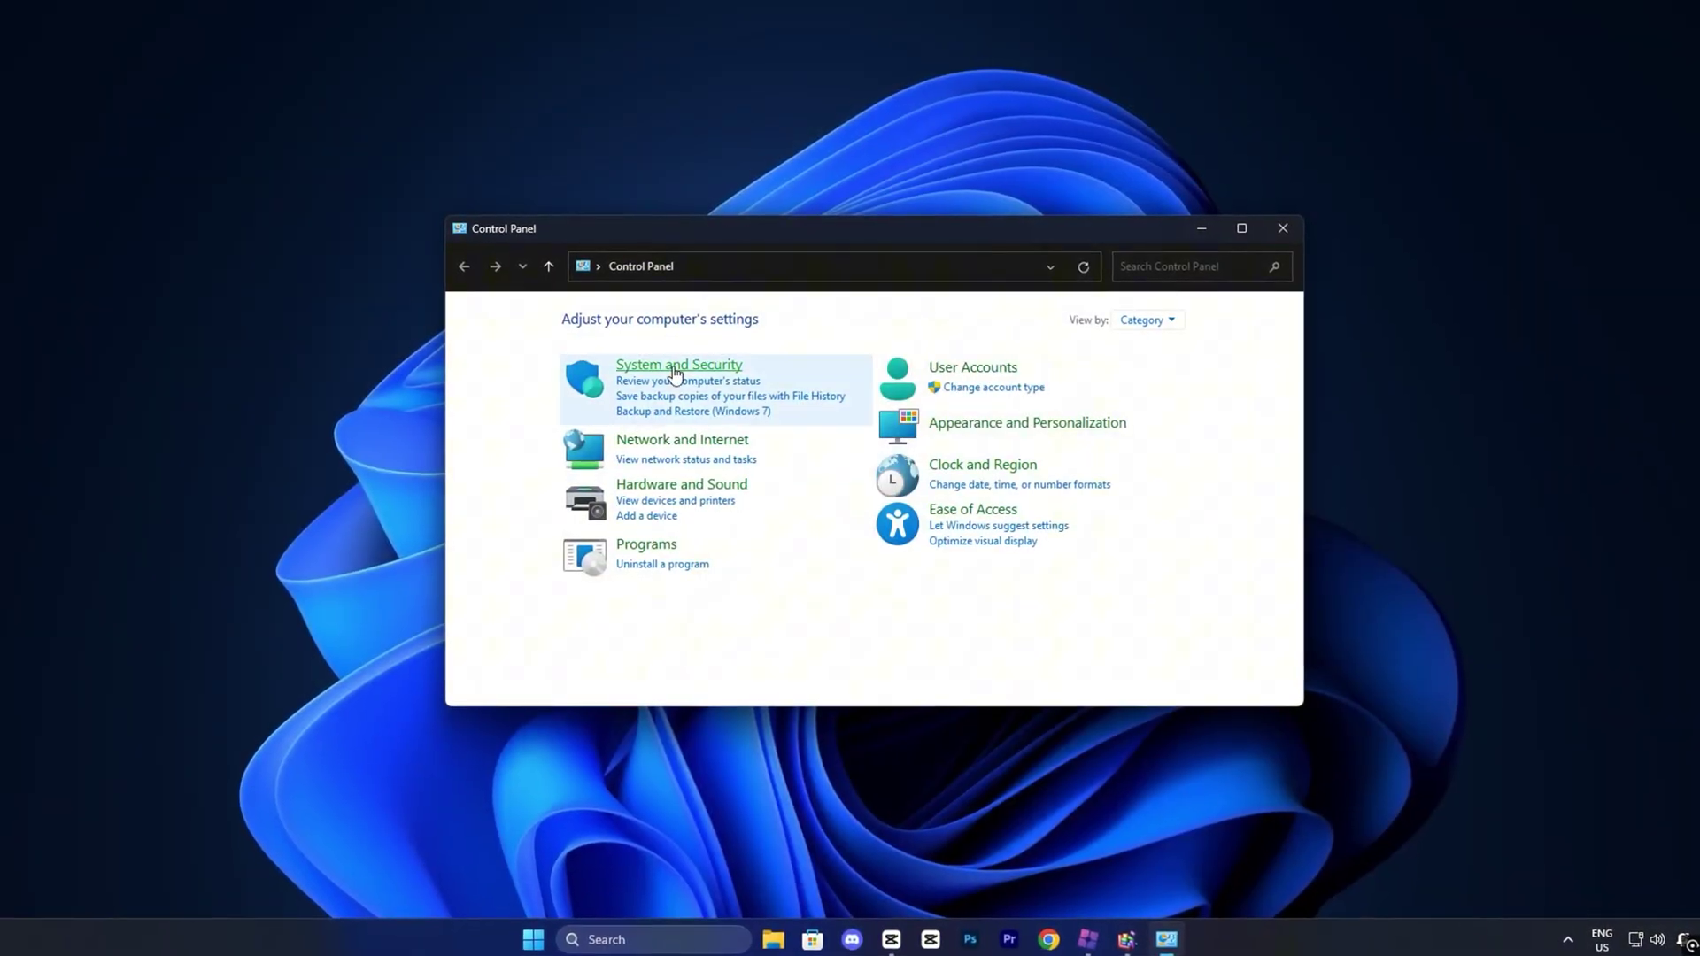
Step: Open the power button settings from Power Options in Control Panel and unlock the settings that are currently unavailable
click(674, 372)
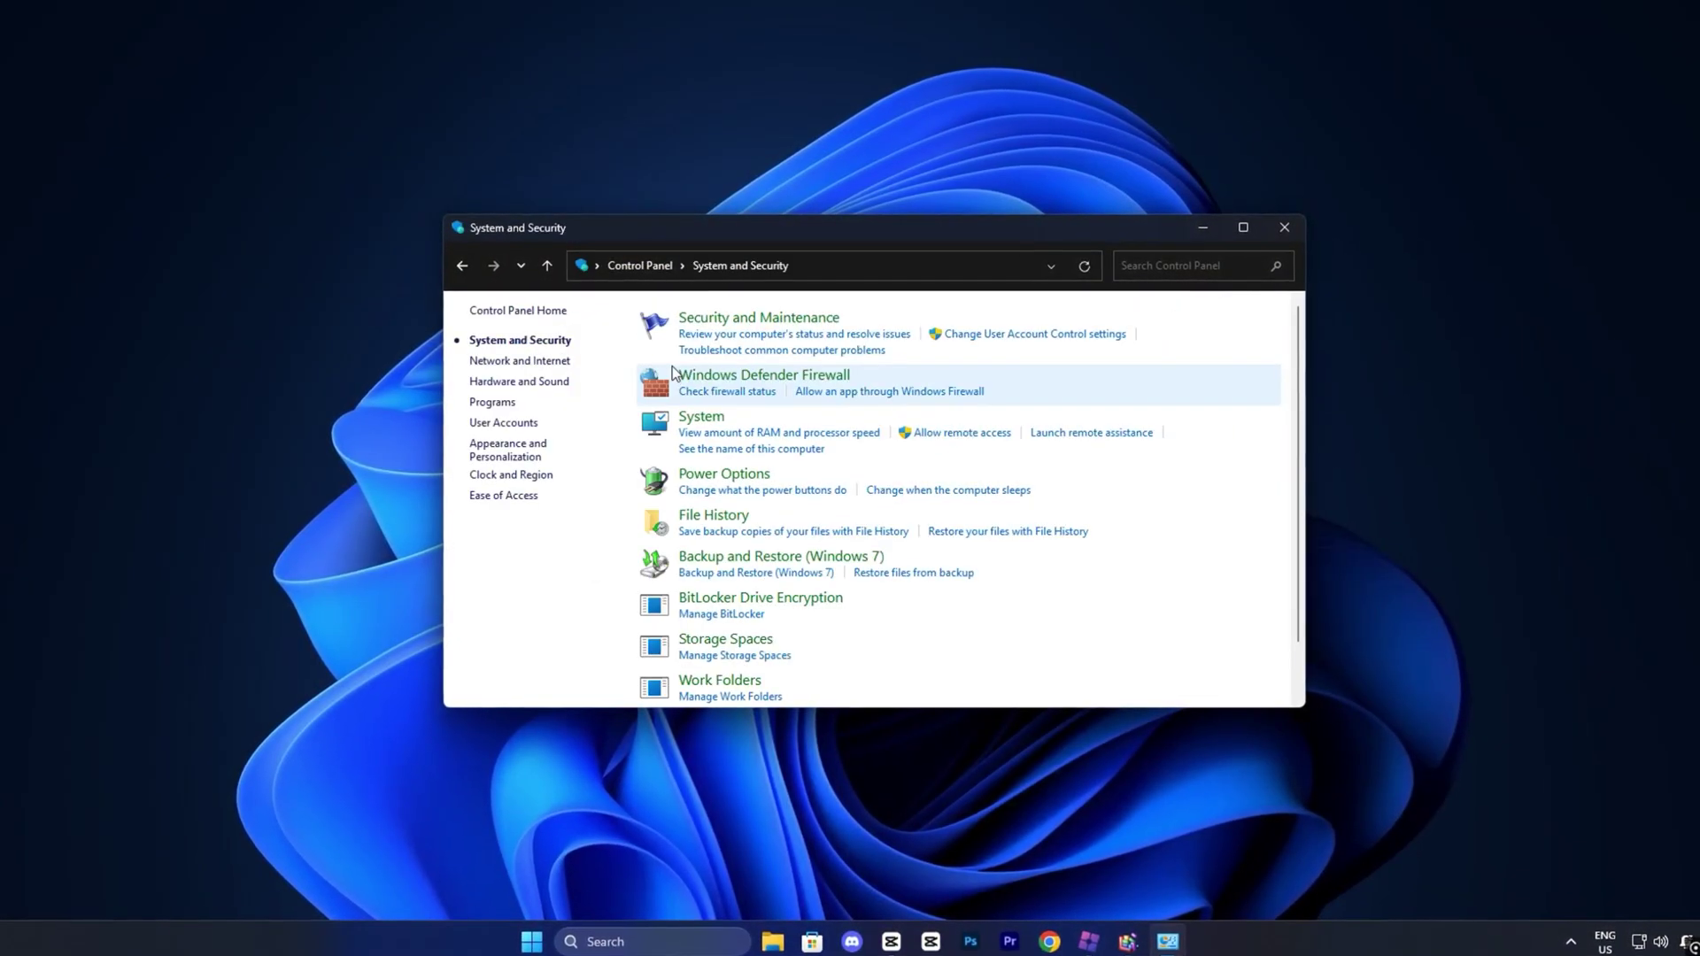
click(728, 476)
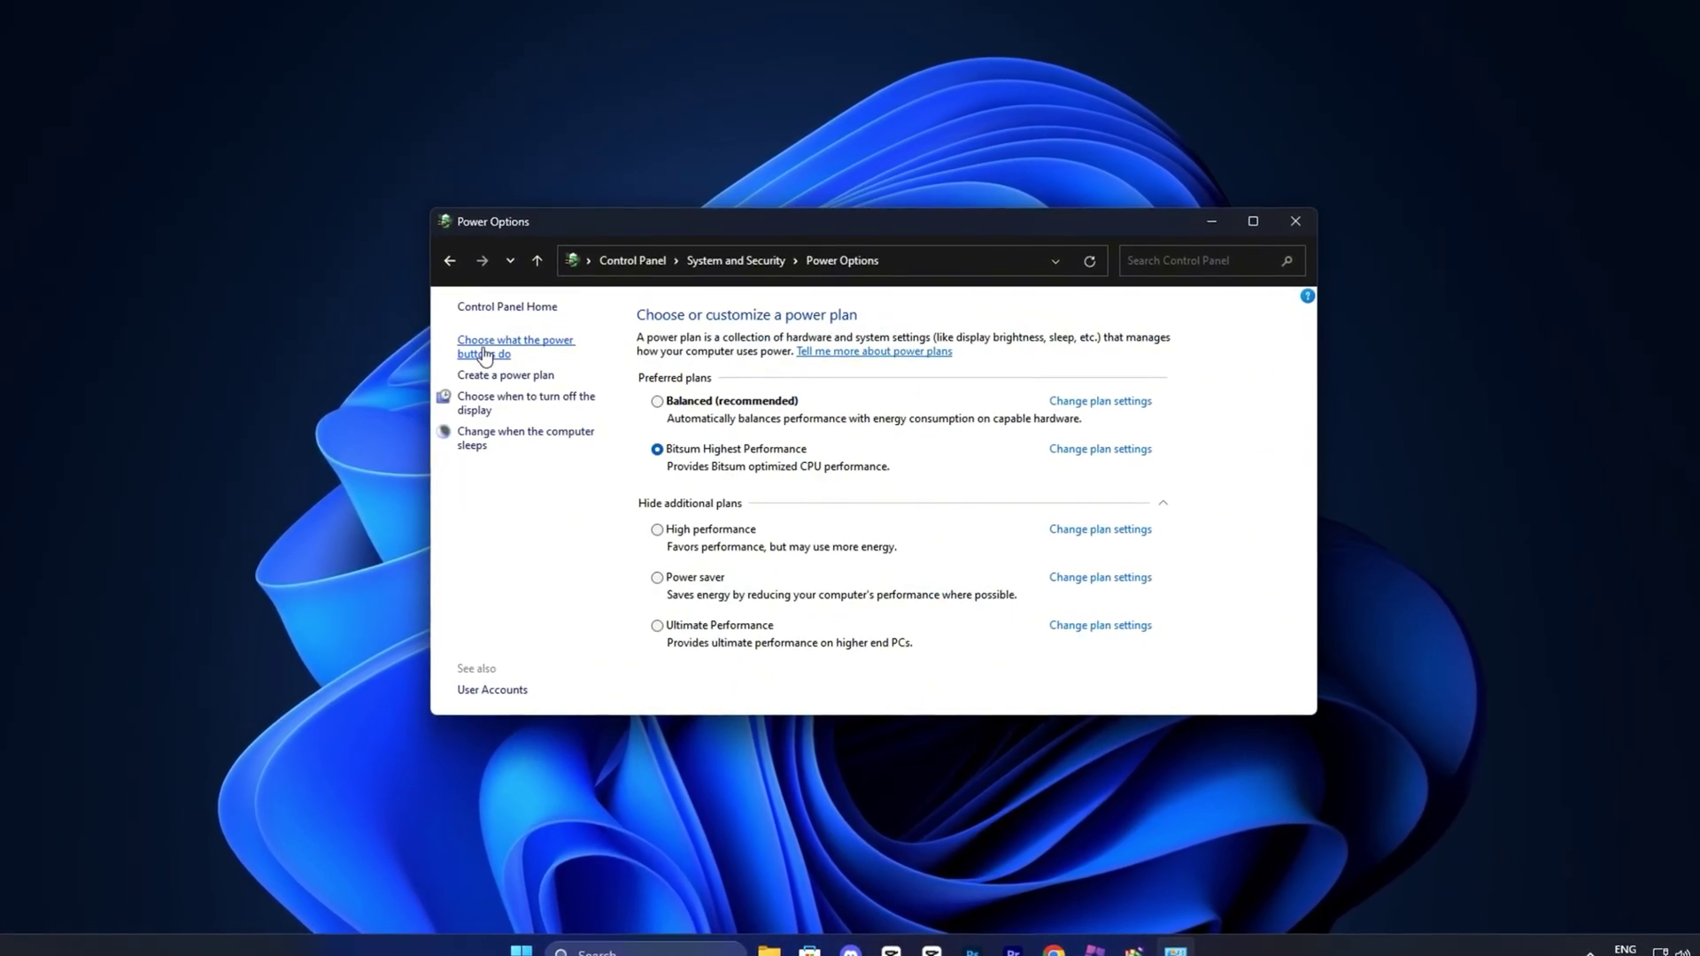
click(484, 354)
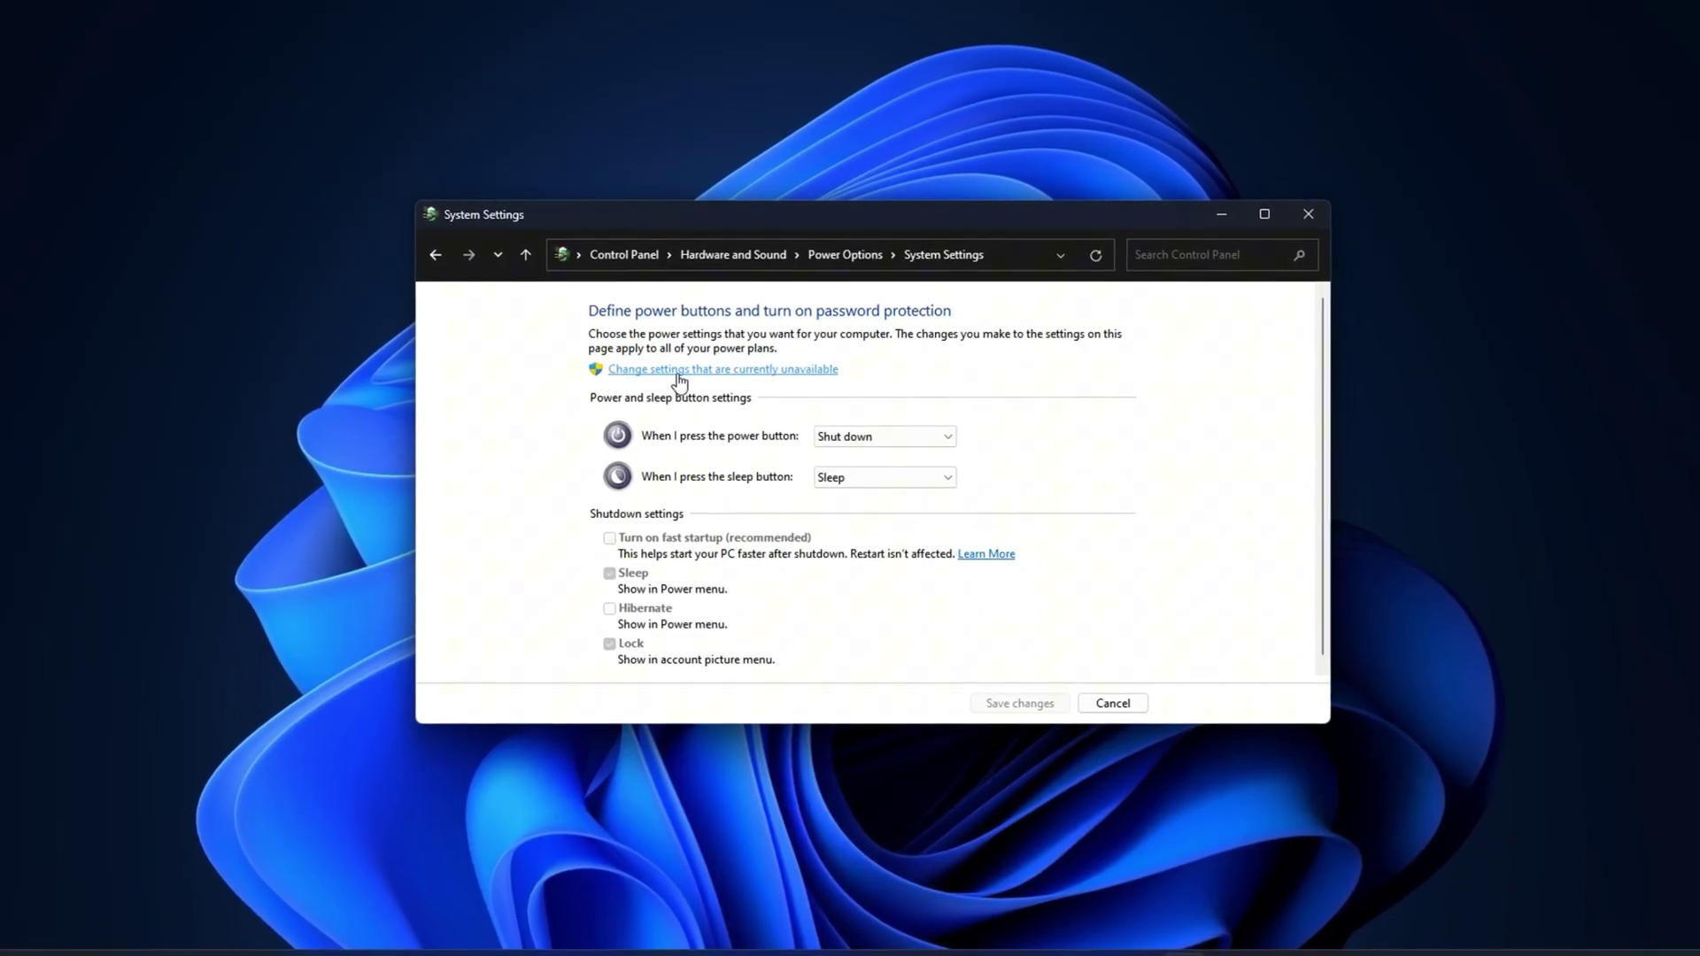
click(678, 370)
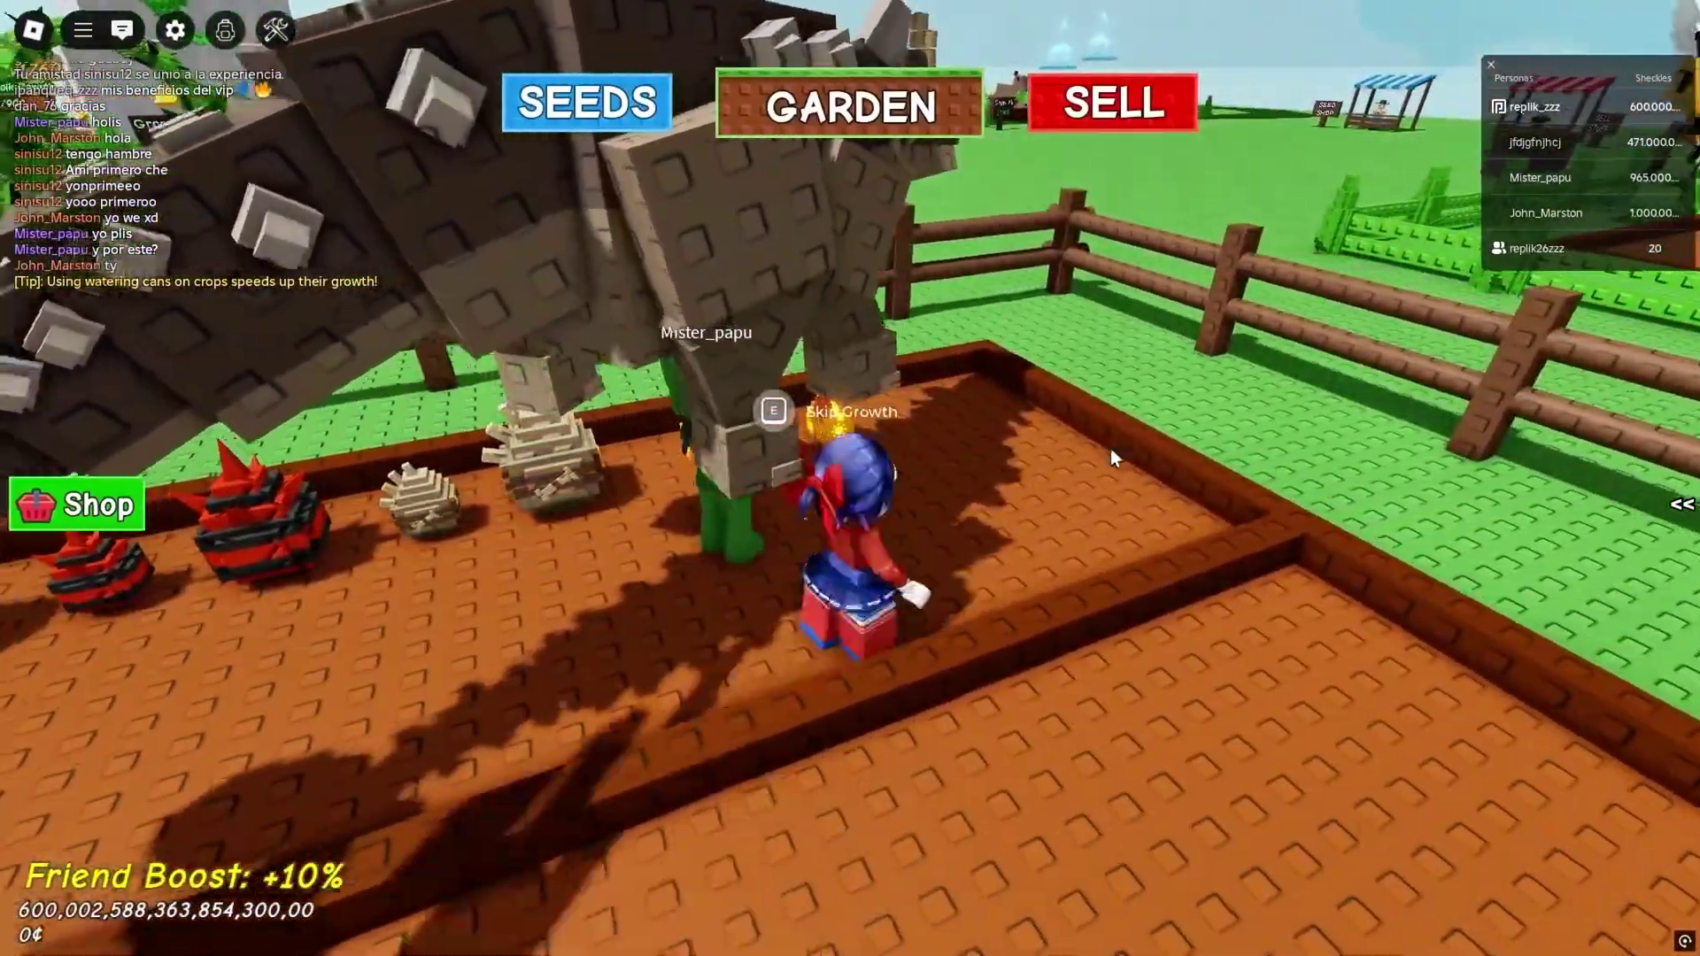
Step: Switch to Roblox, walk the character across the garden plot past the eggs and turn on shift lock
key(a)
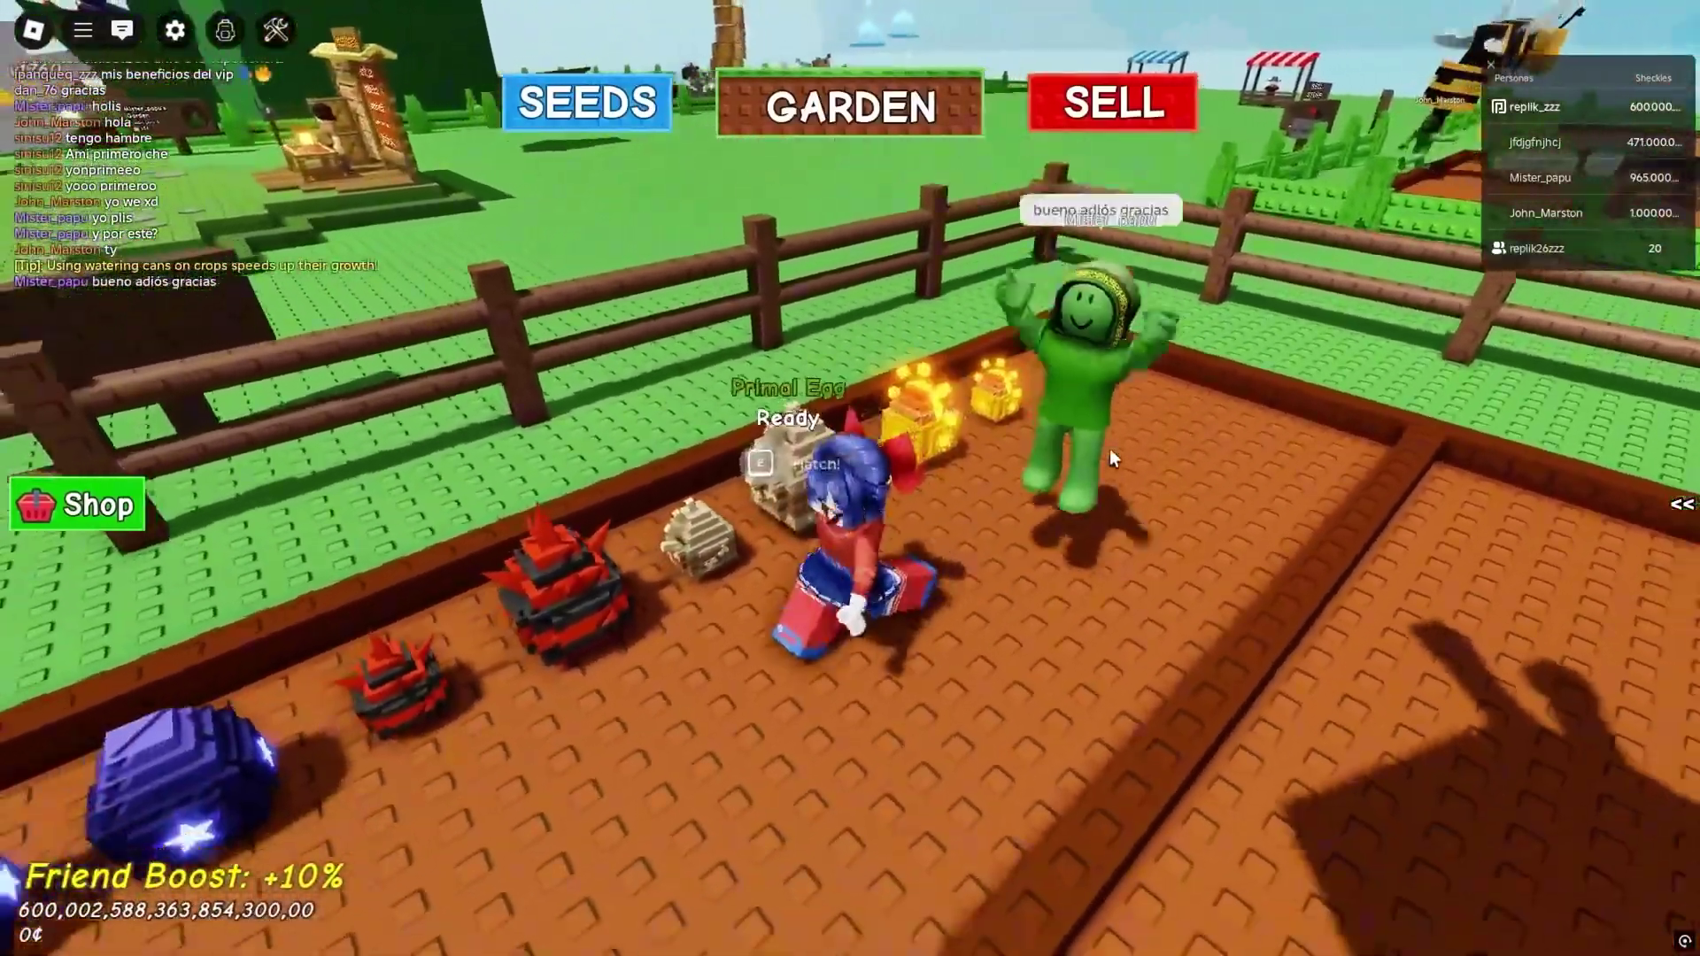
key(shift)
key(w)
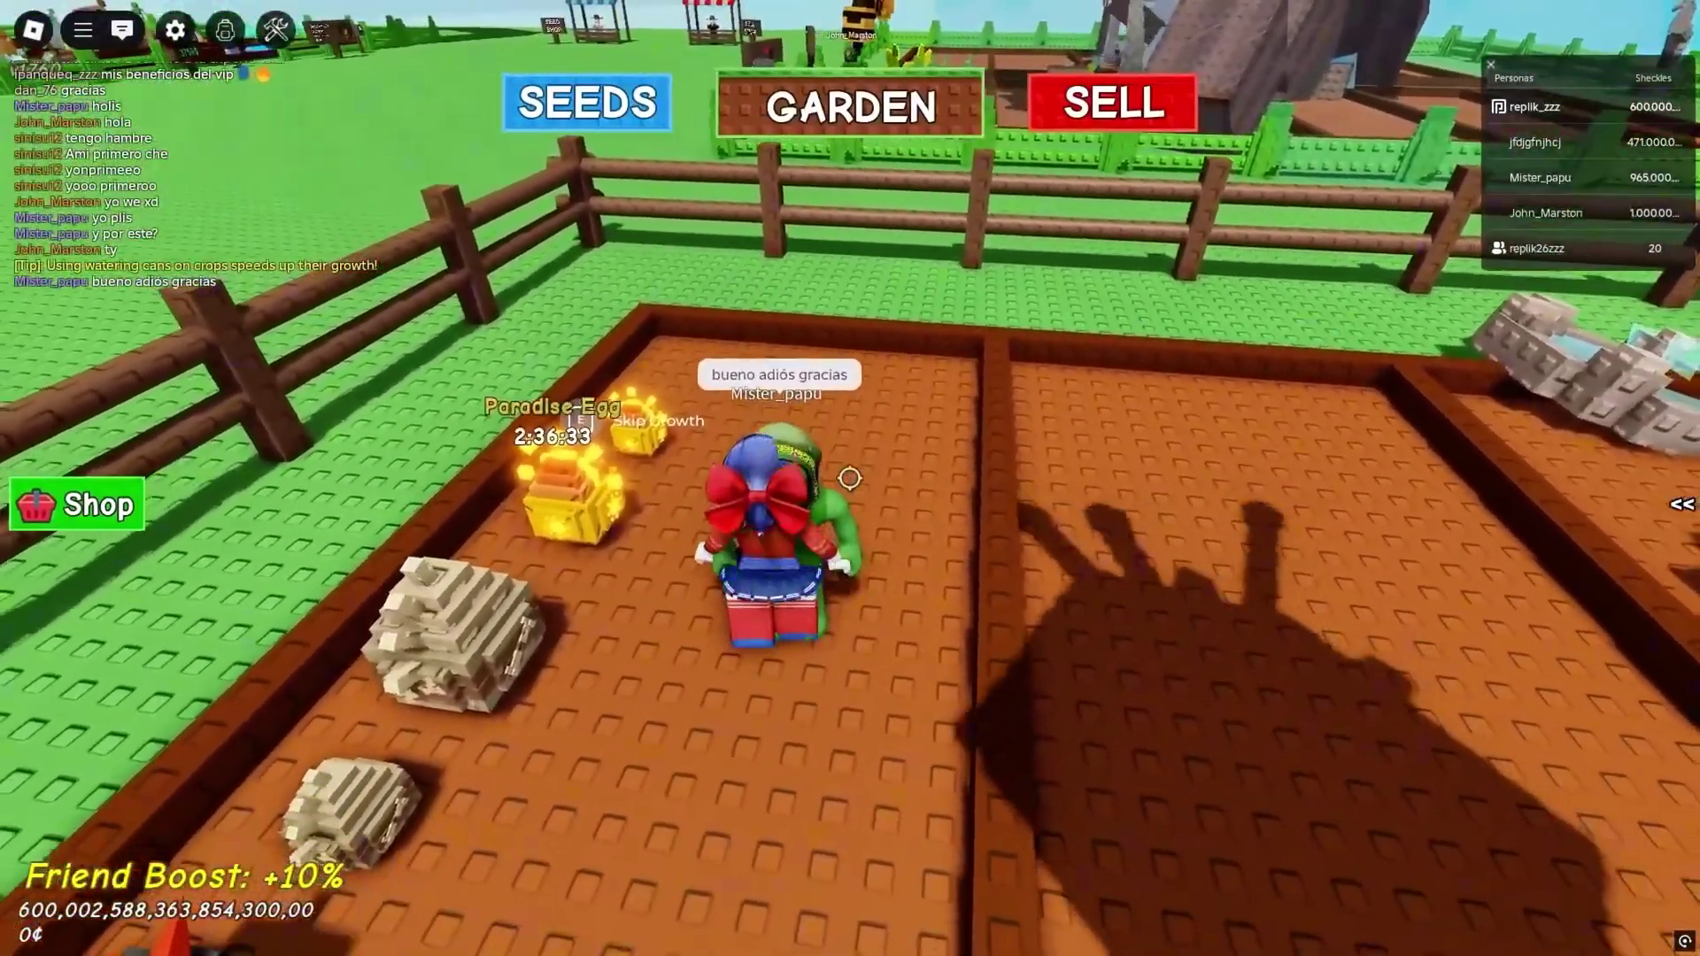